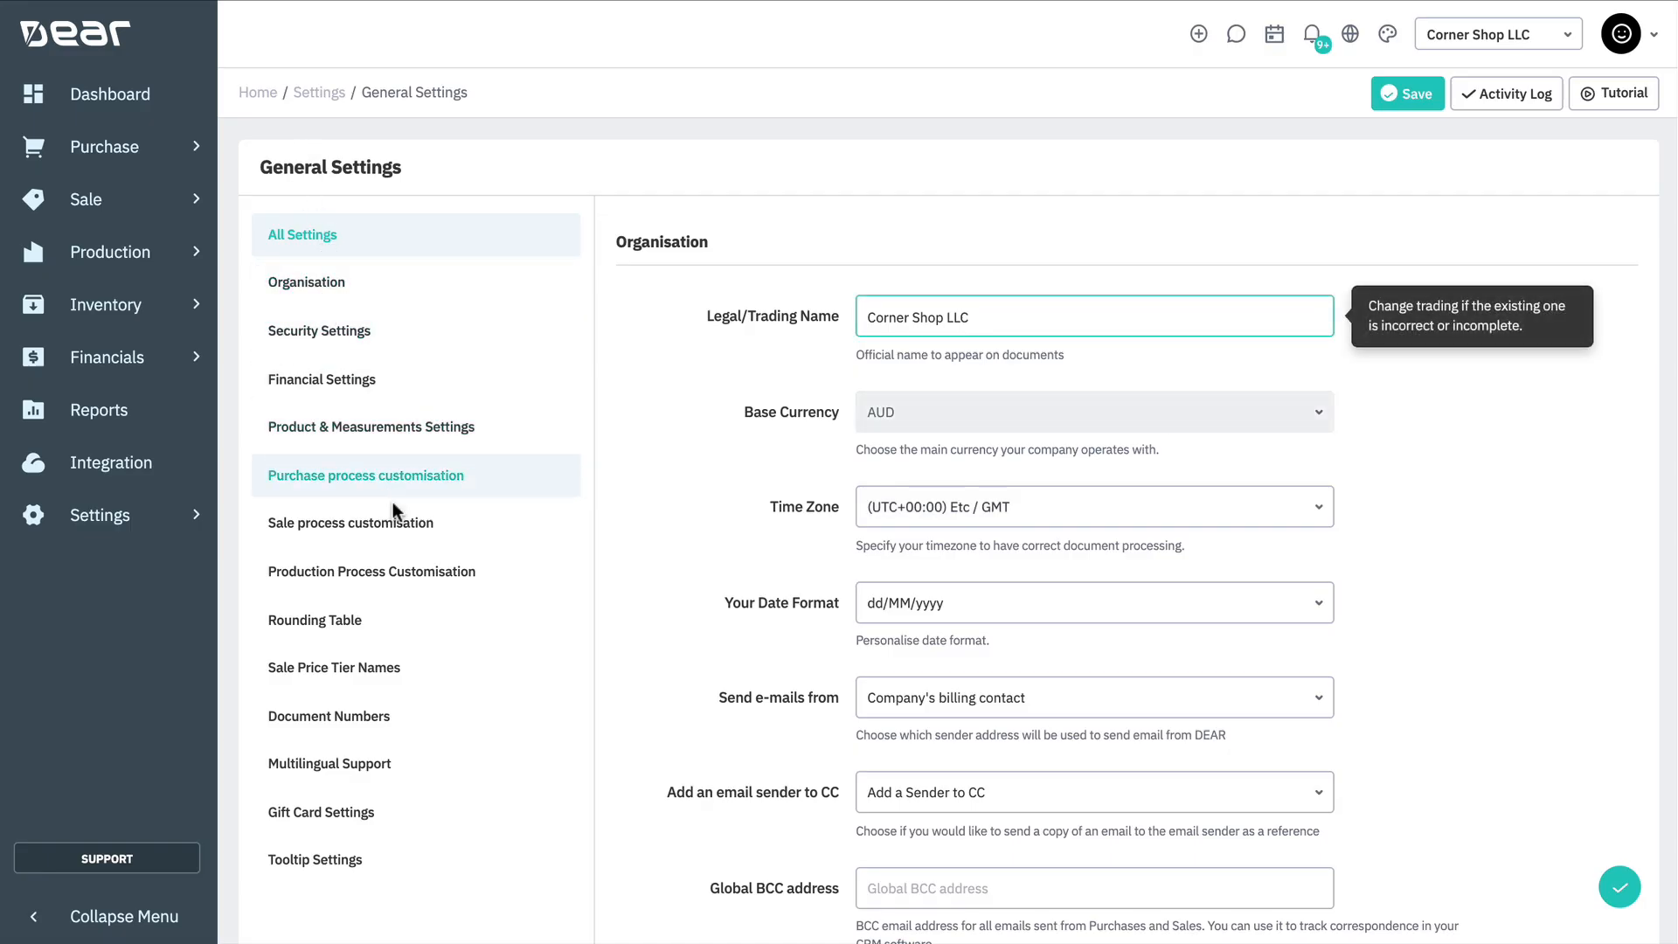
In the production process customisation settings, set Create Production Order to "When order is authorised".
click(395, 574)
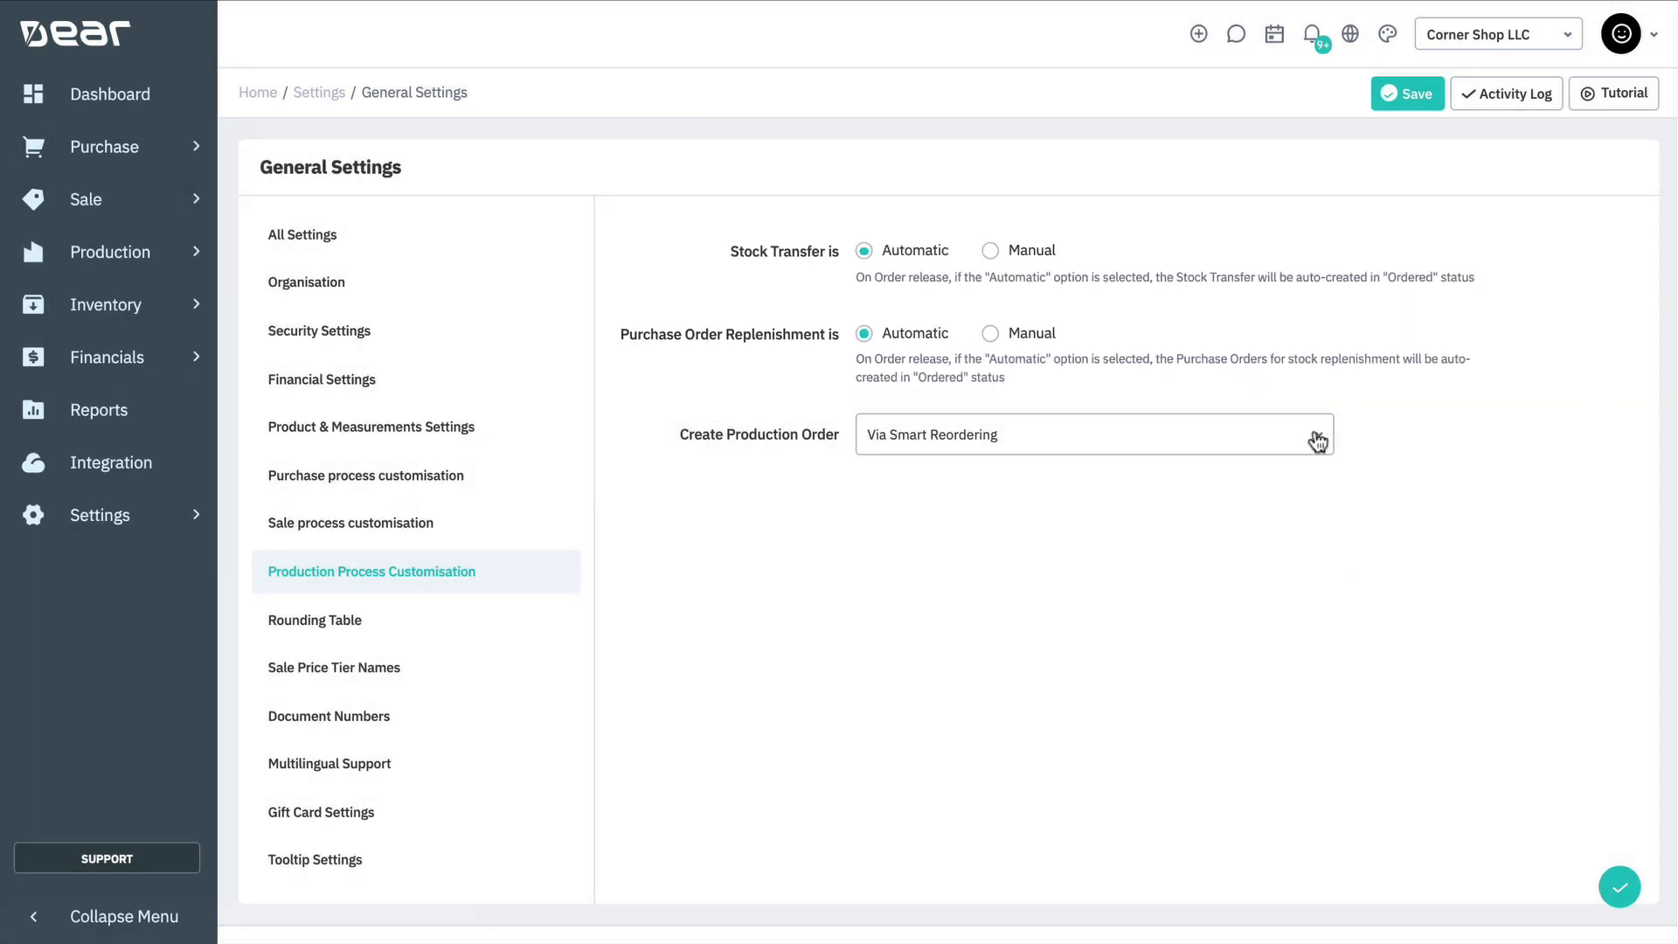
click(1317, 440)
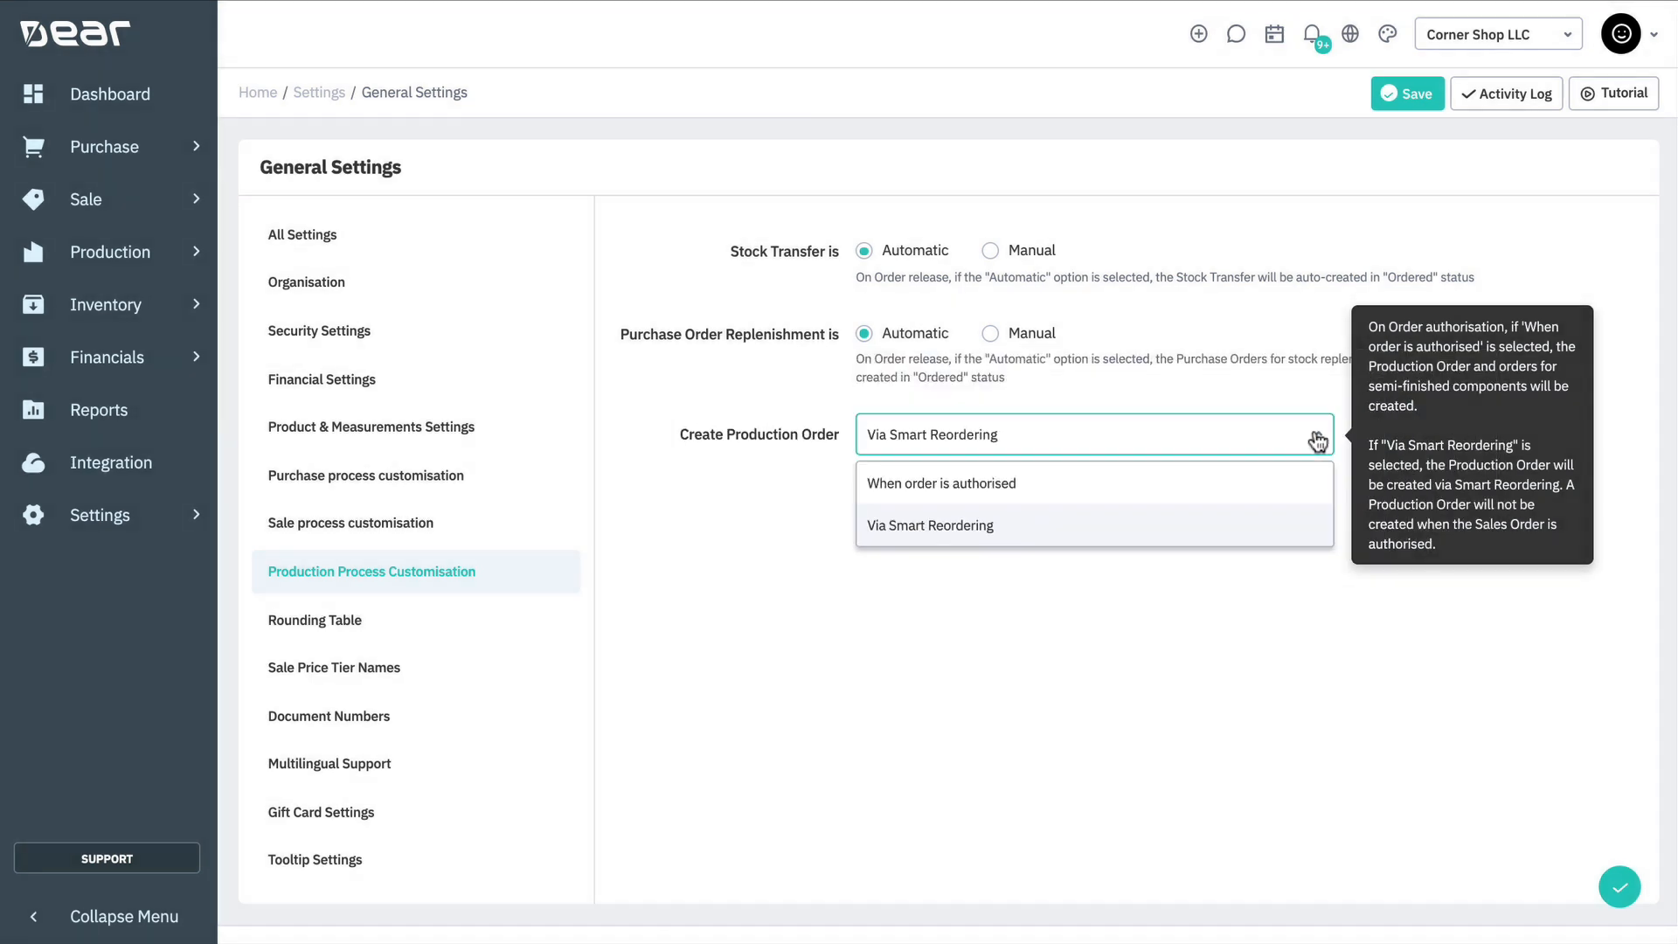
click(1301, 479)
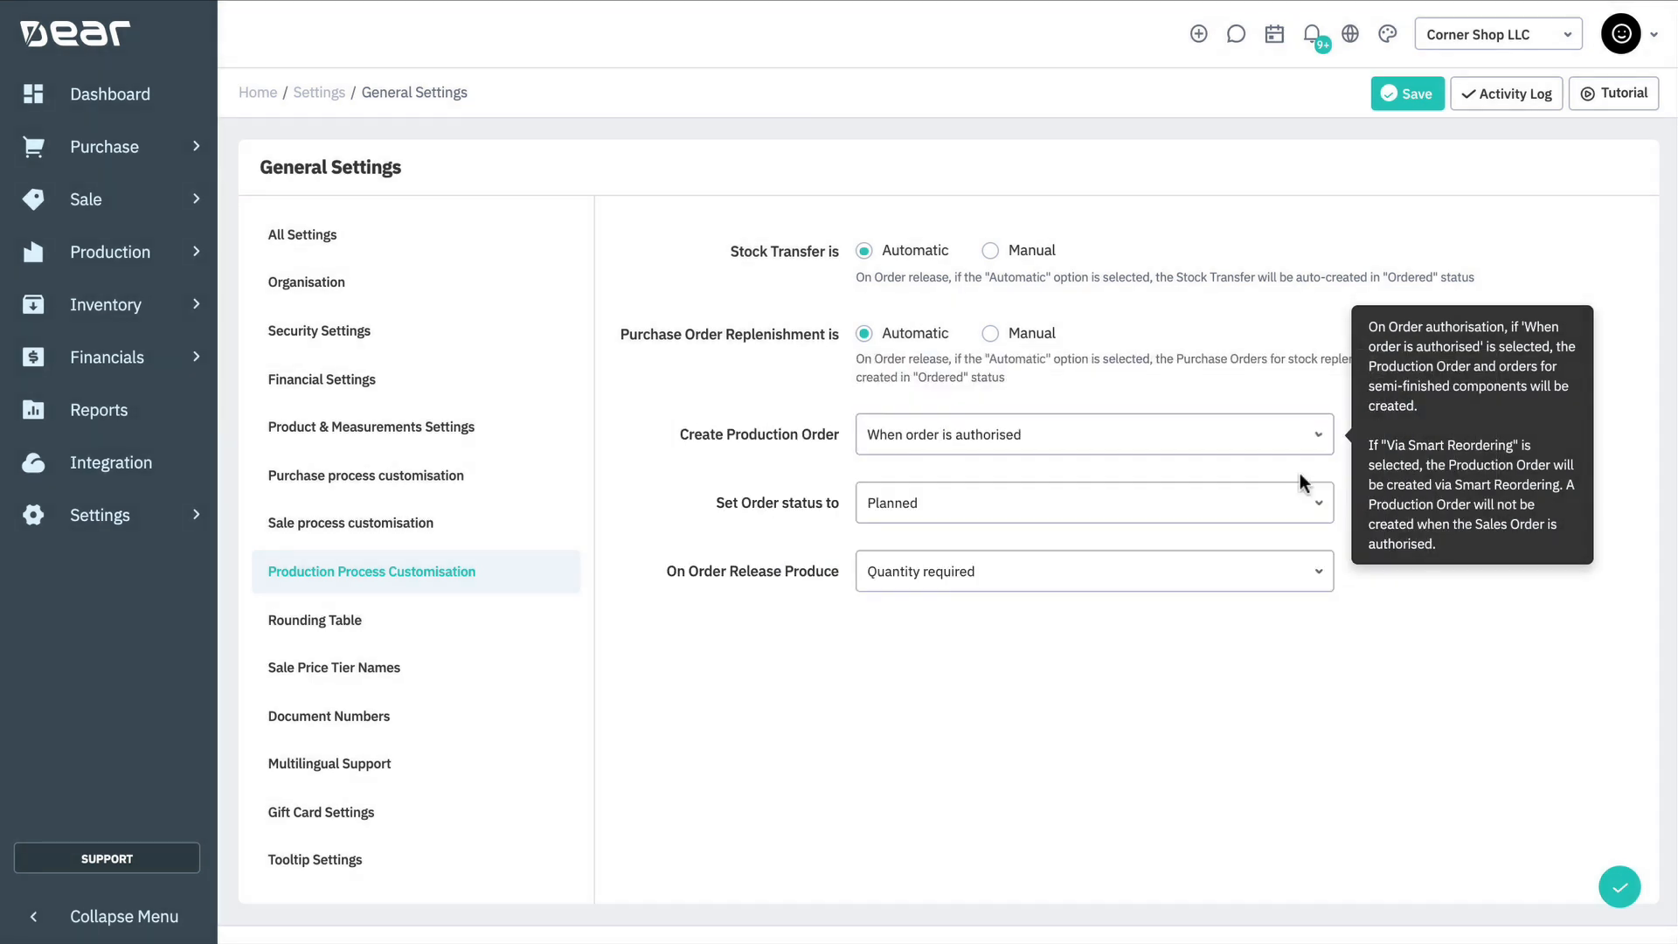
Keep the order status at Planned and On Order Release Produce at "Quantity required", and save the settings.
click(1320, 510)
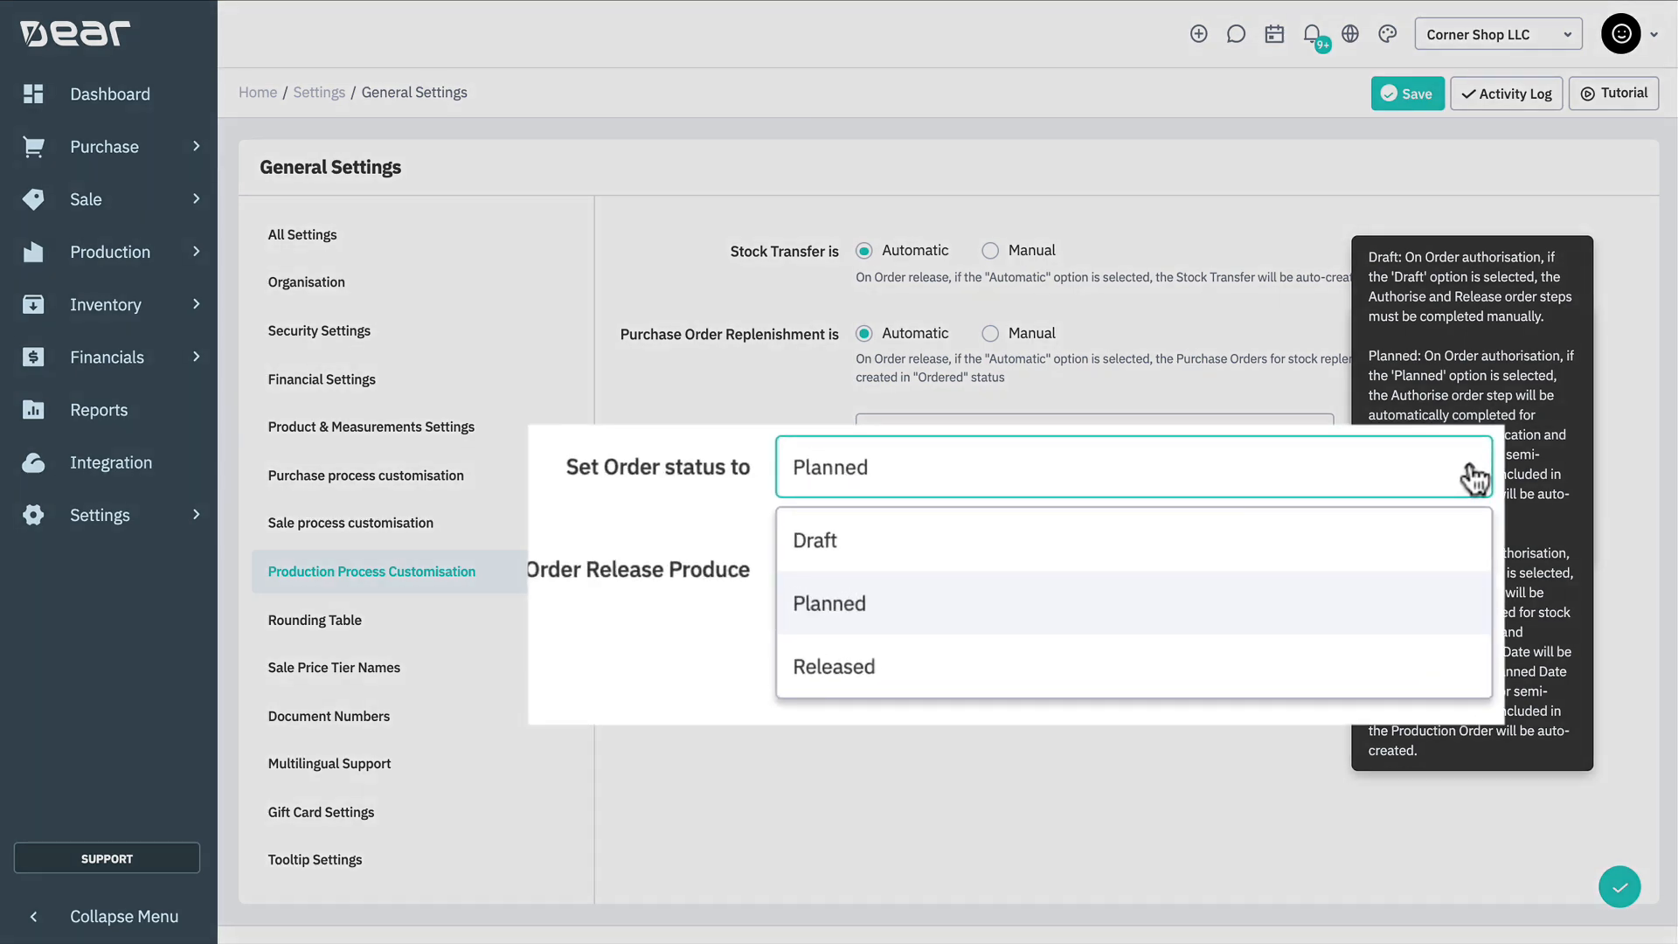
click(1317, 502)
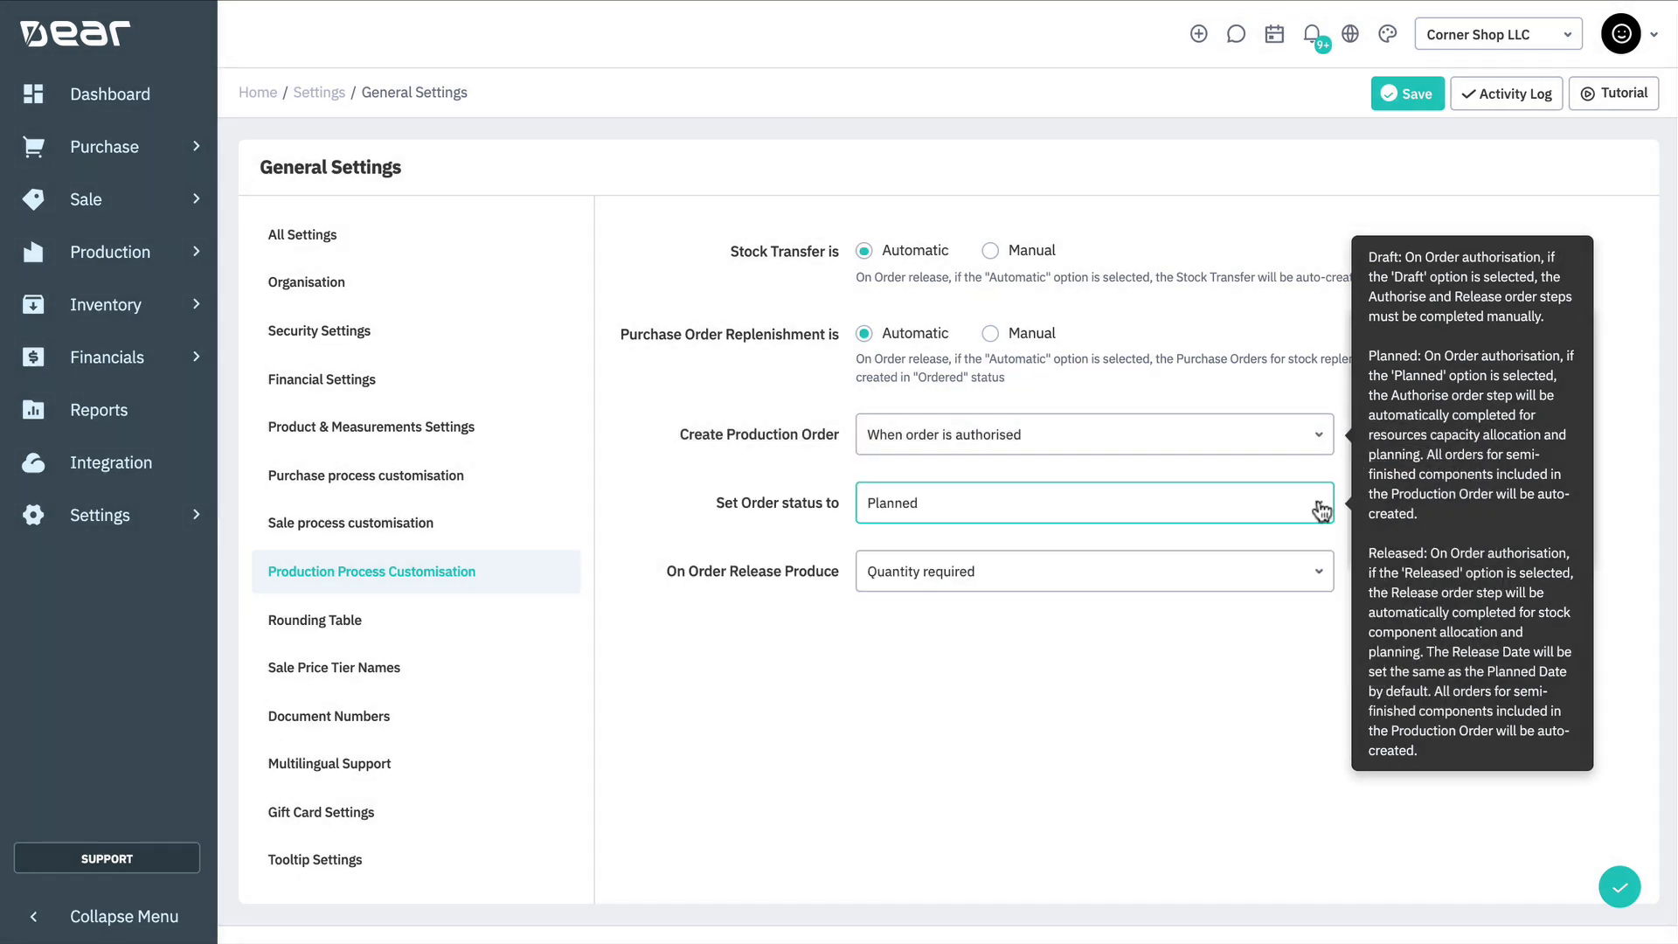
click(1320, 579)
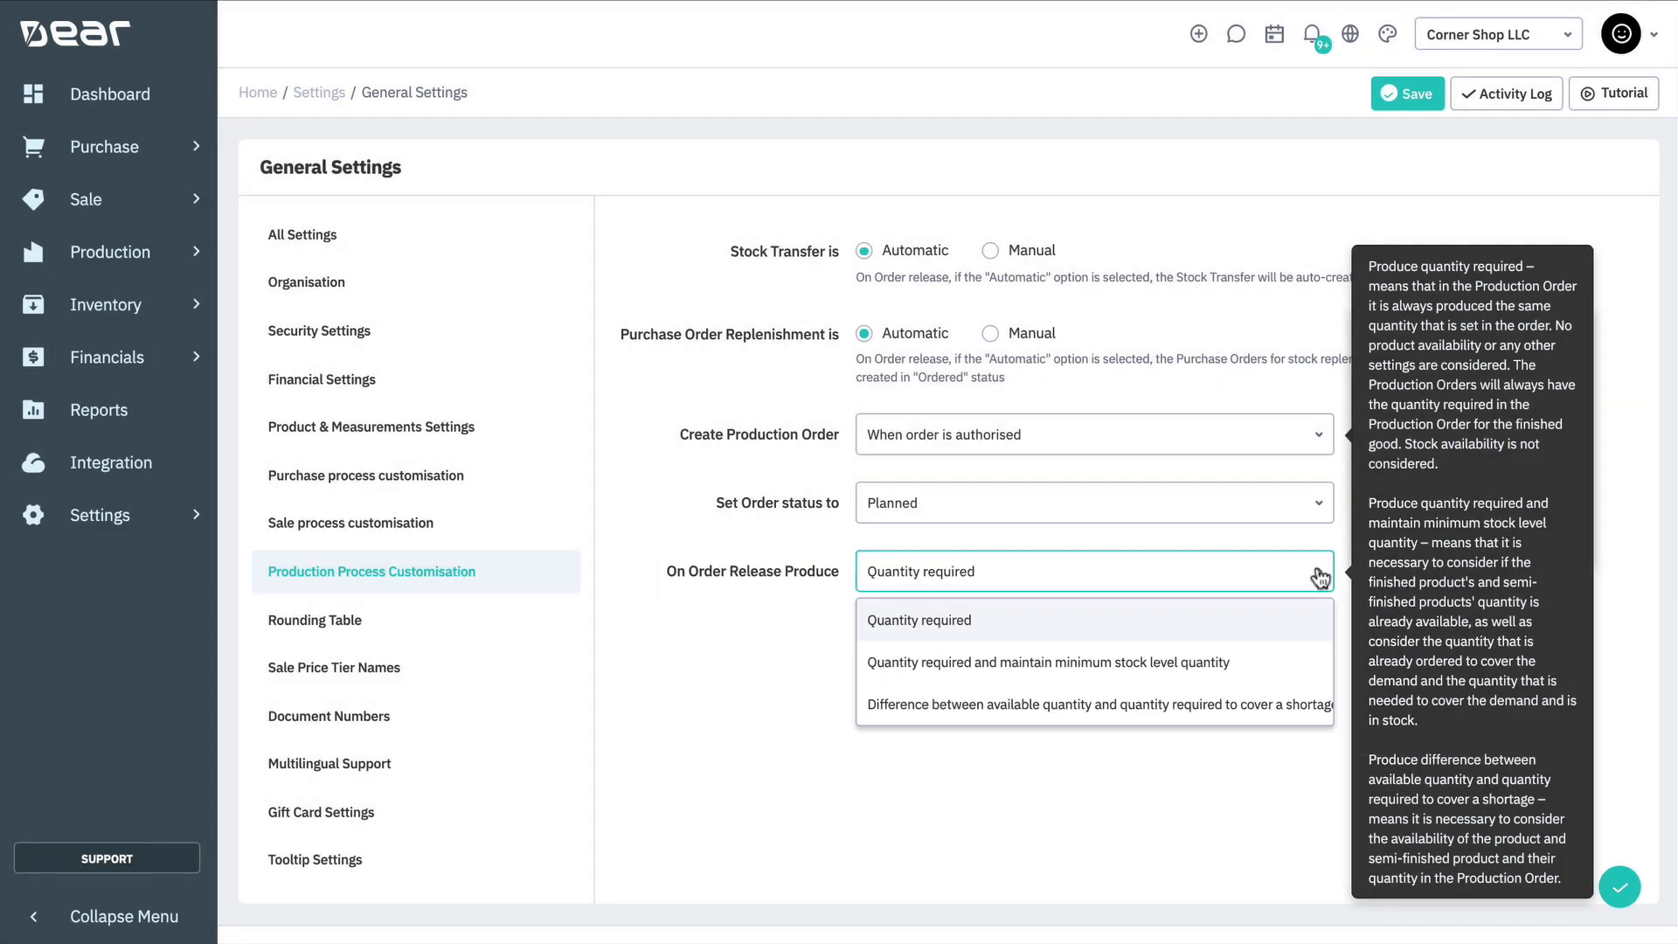
click(1320, 578)
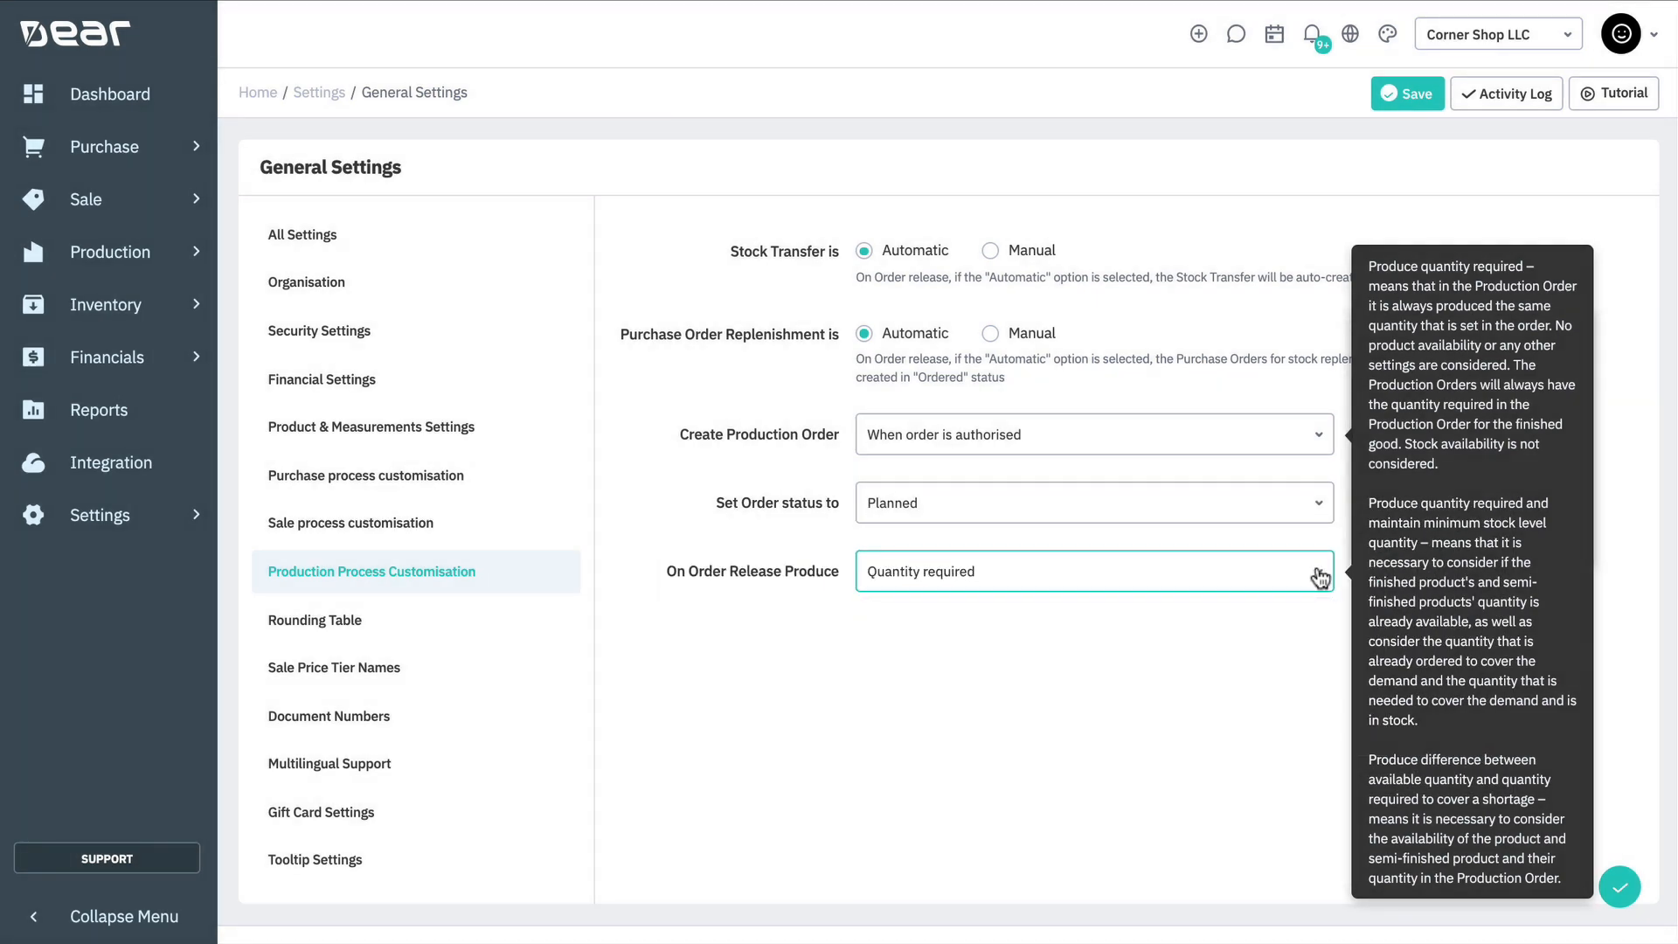
click(1383, 105)
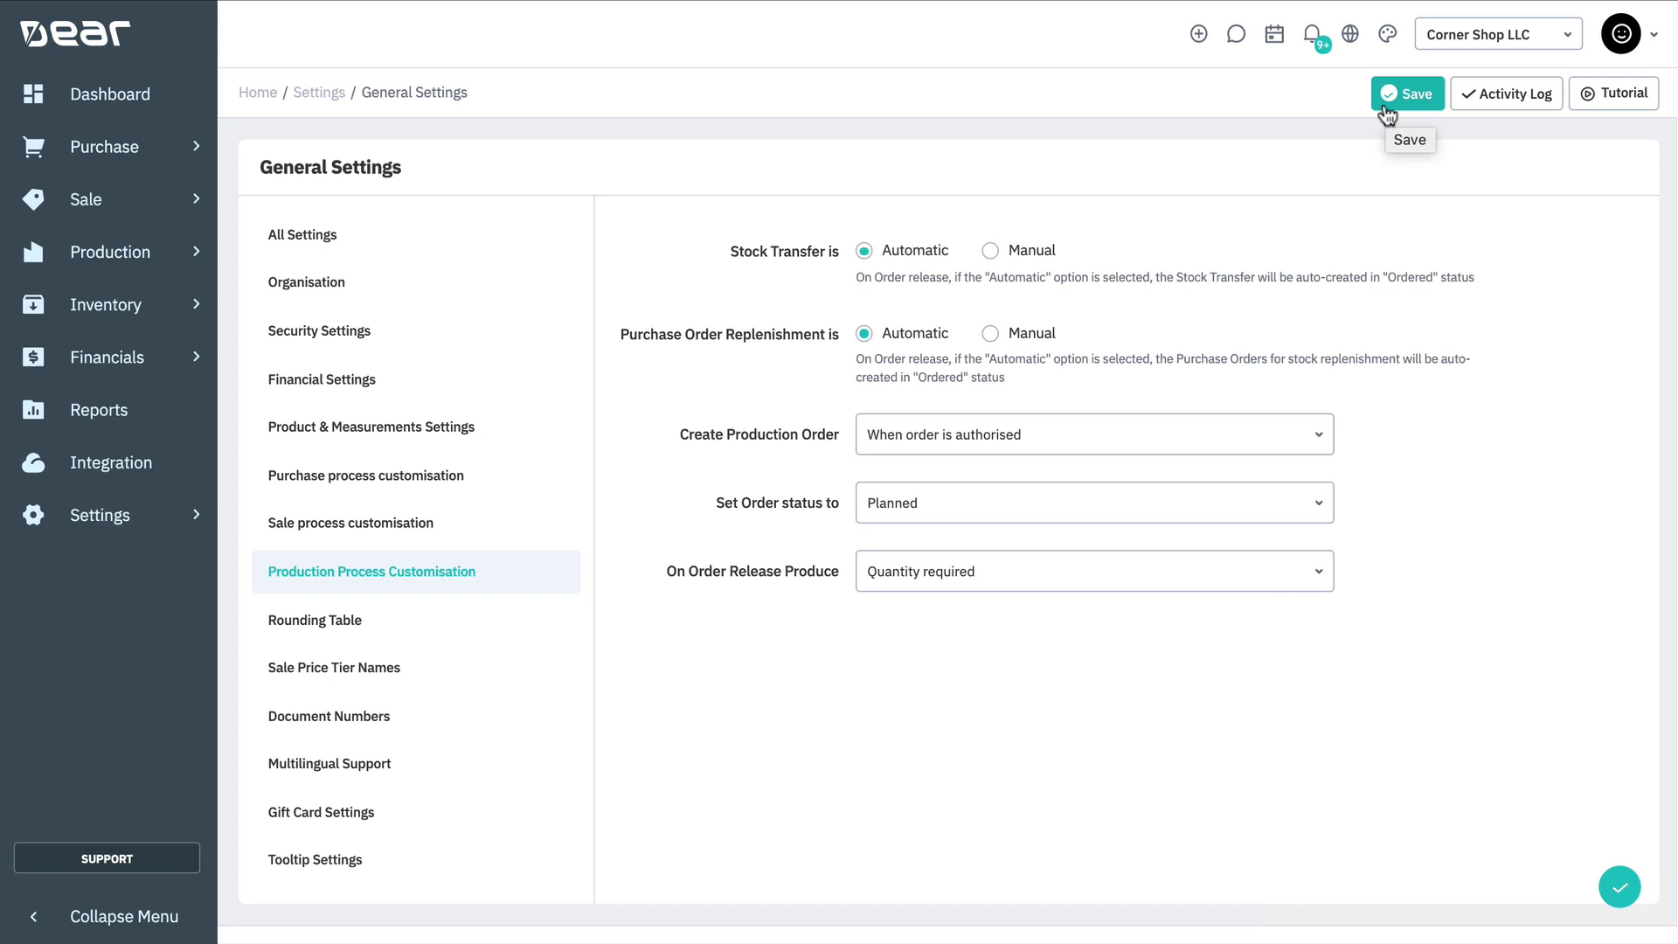
Start a new production order for SKU SK-00003 (Lumber Maple) on the Furniture Shopfloor.
click(128, 262)
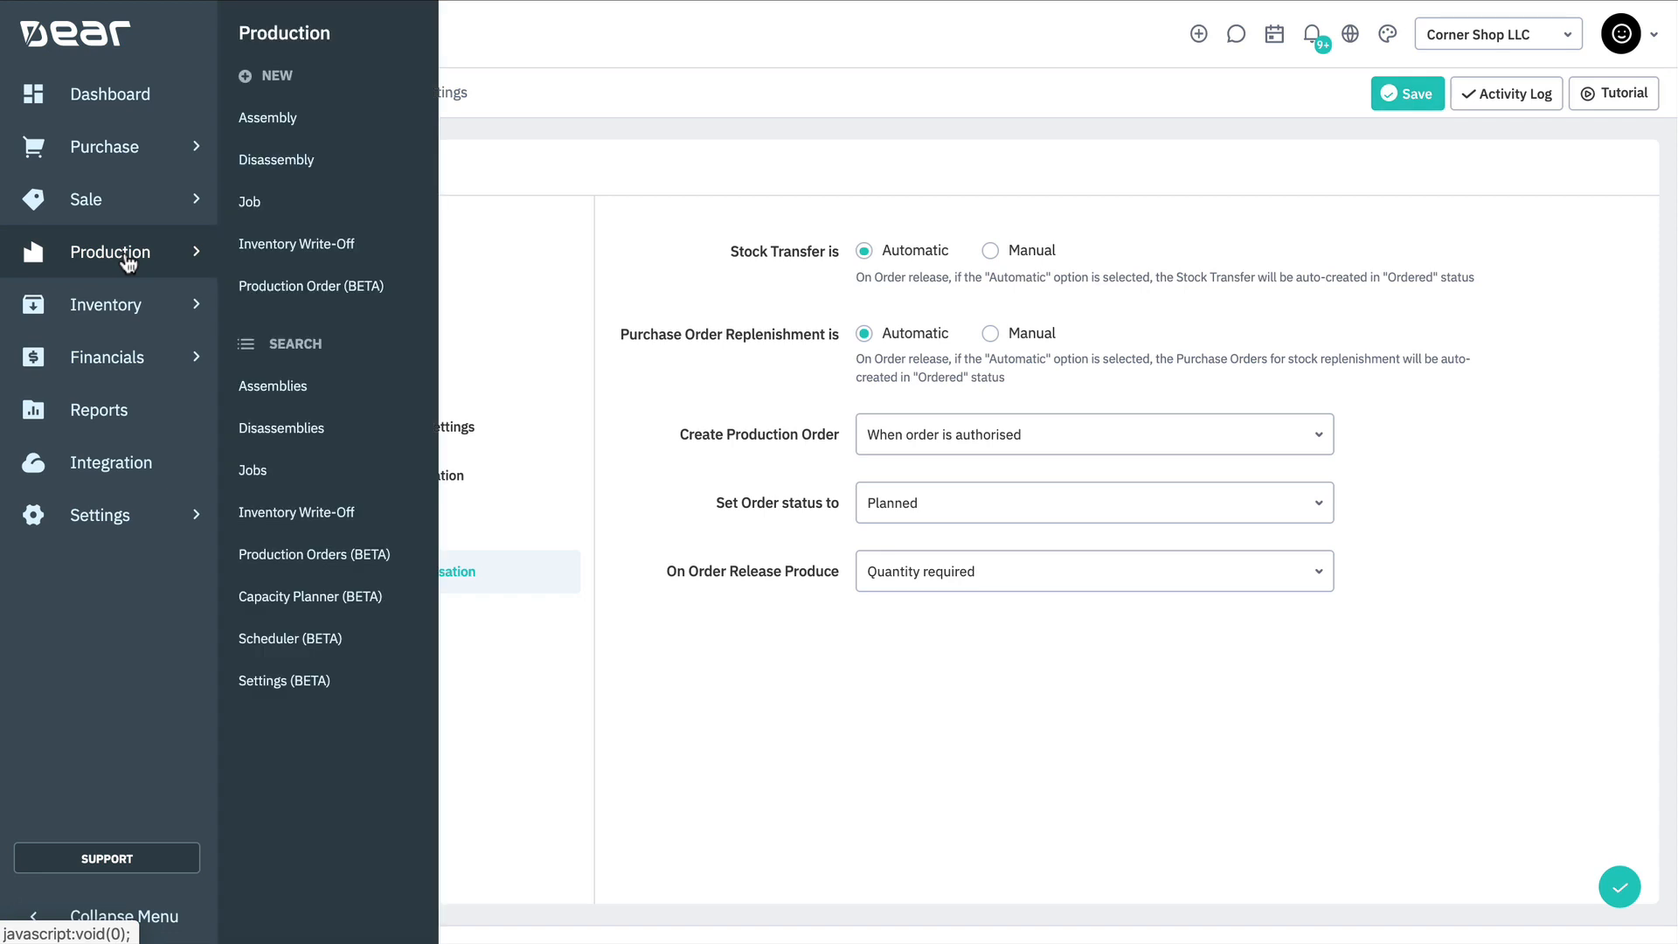
click(320, 291)
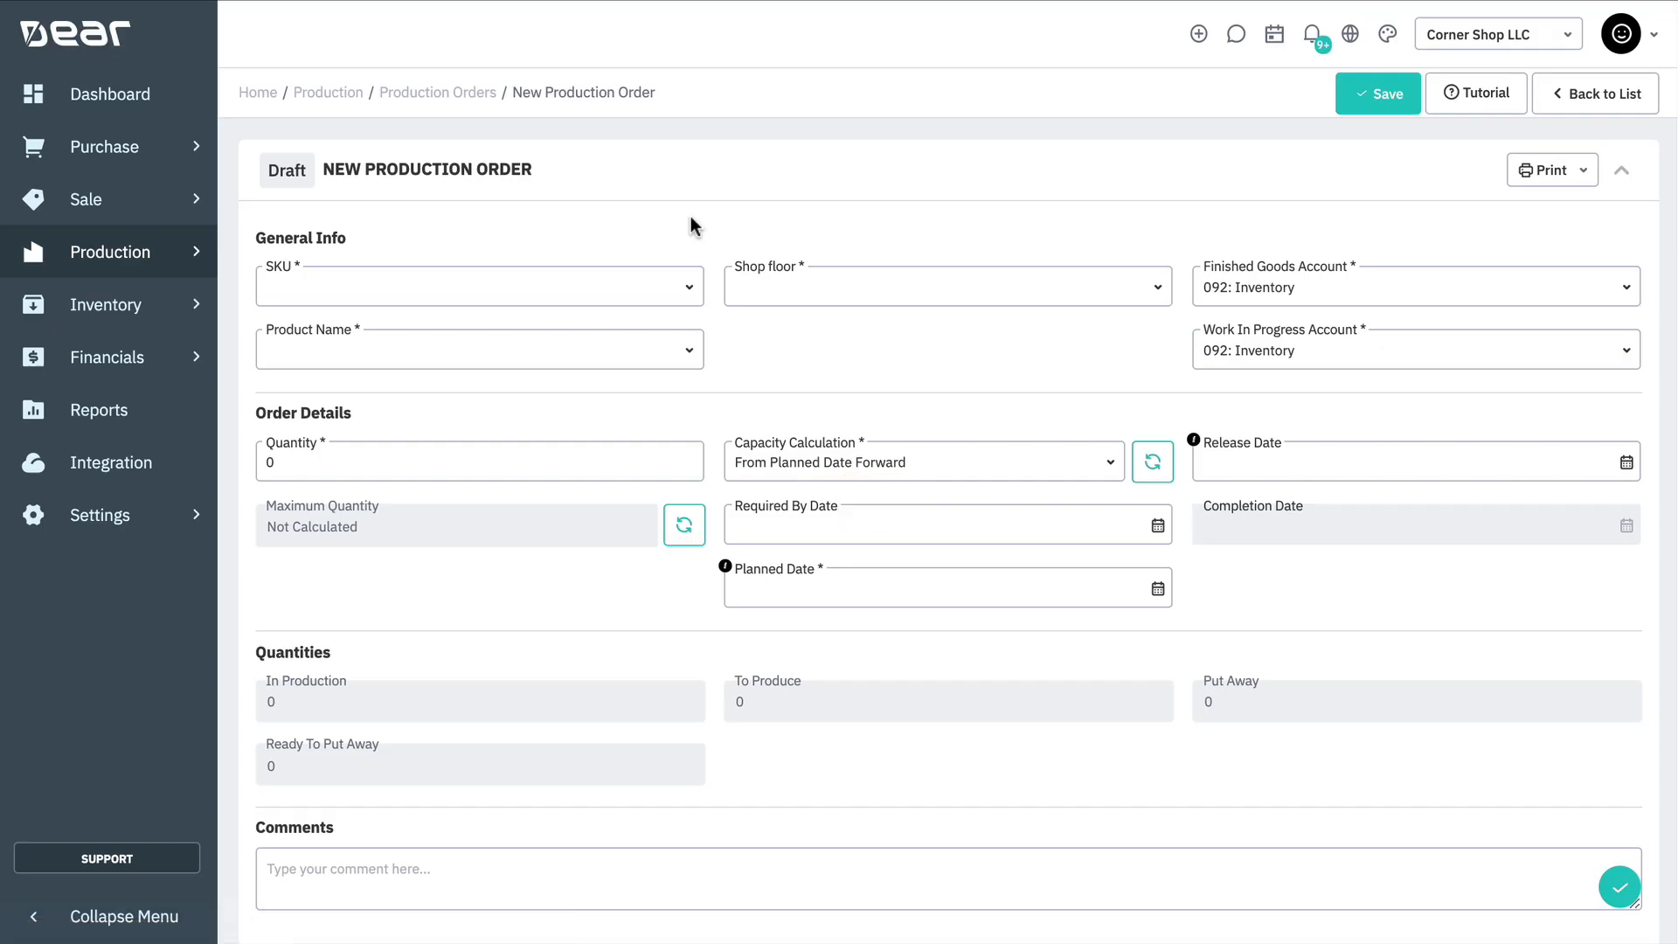
click(688, 290)
click(654, 349)
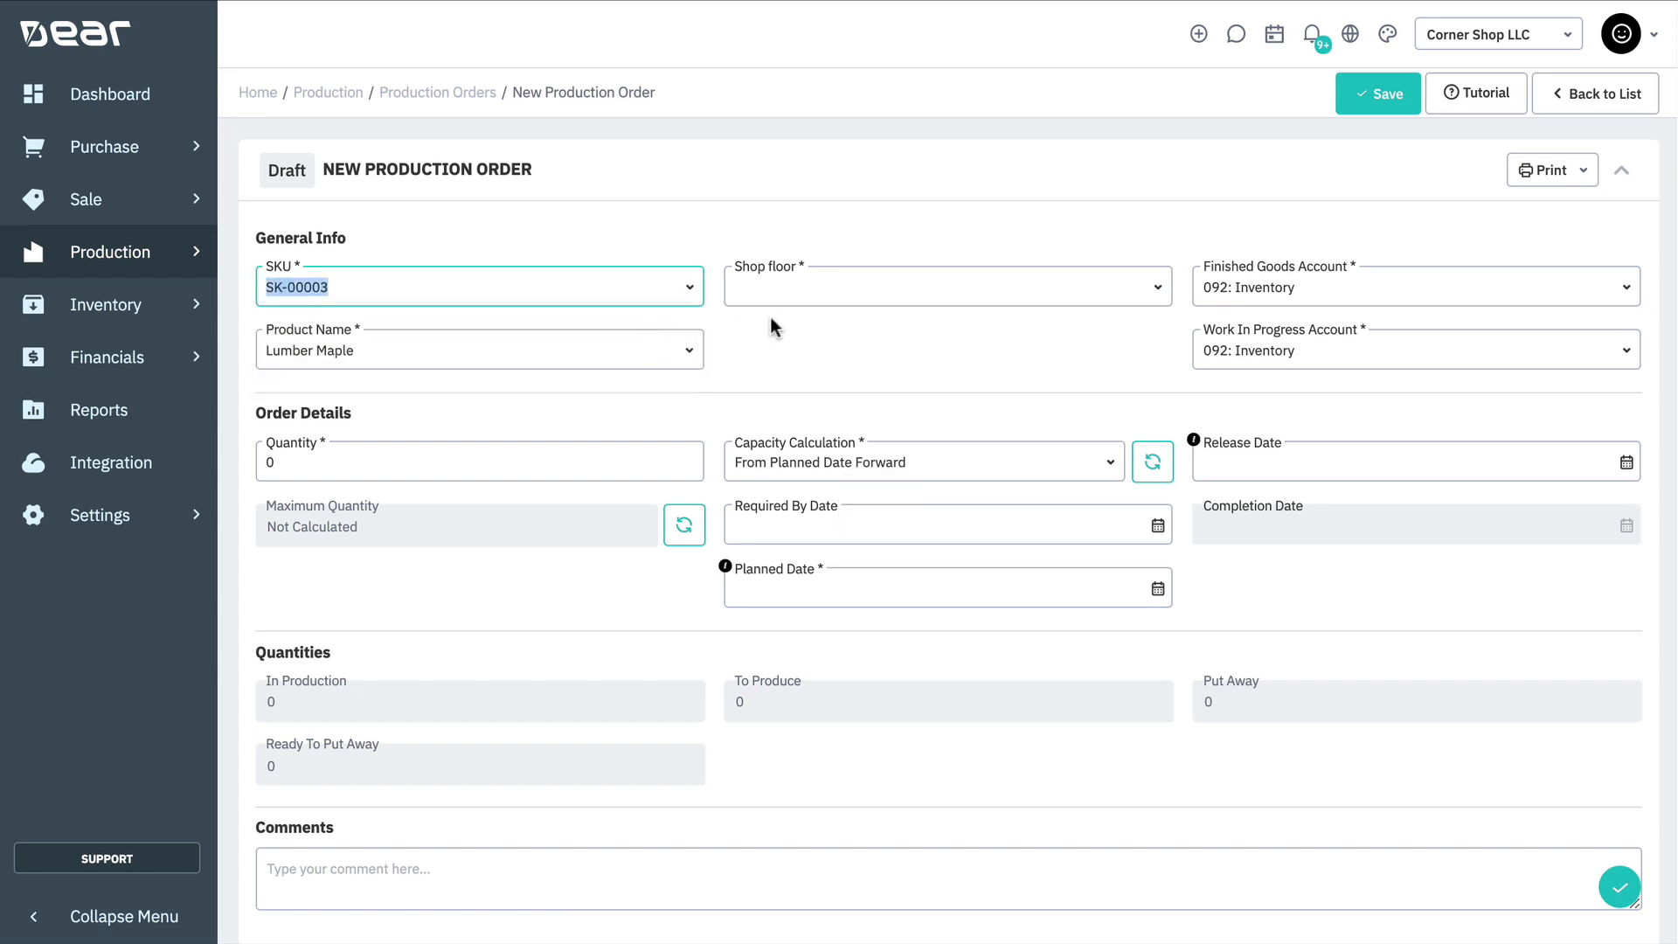
click(1152, 289)
click(1048, 348)
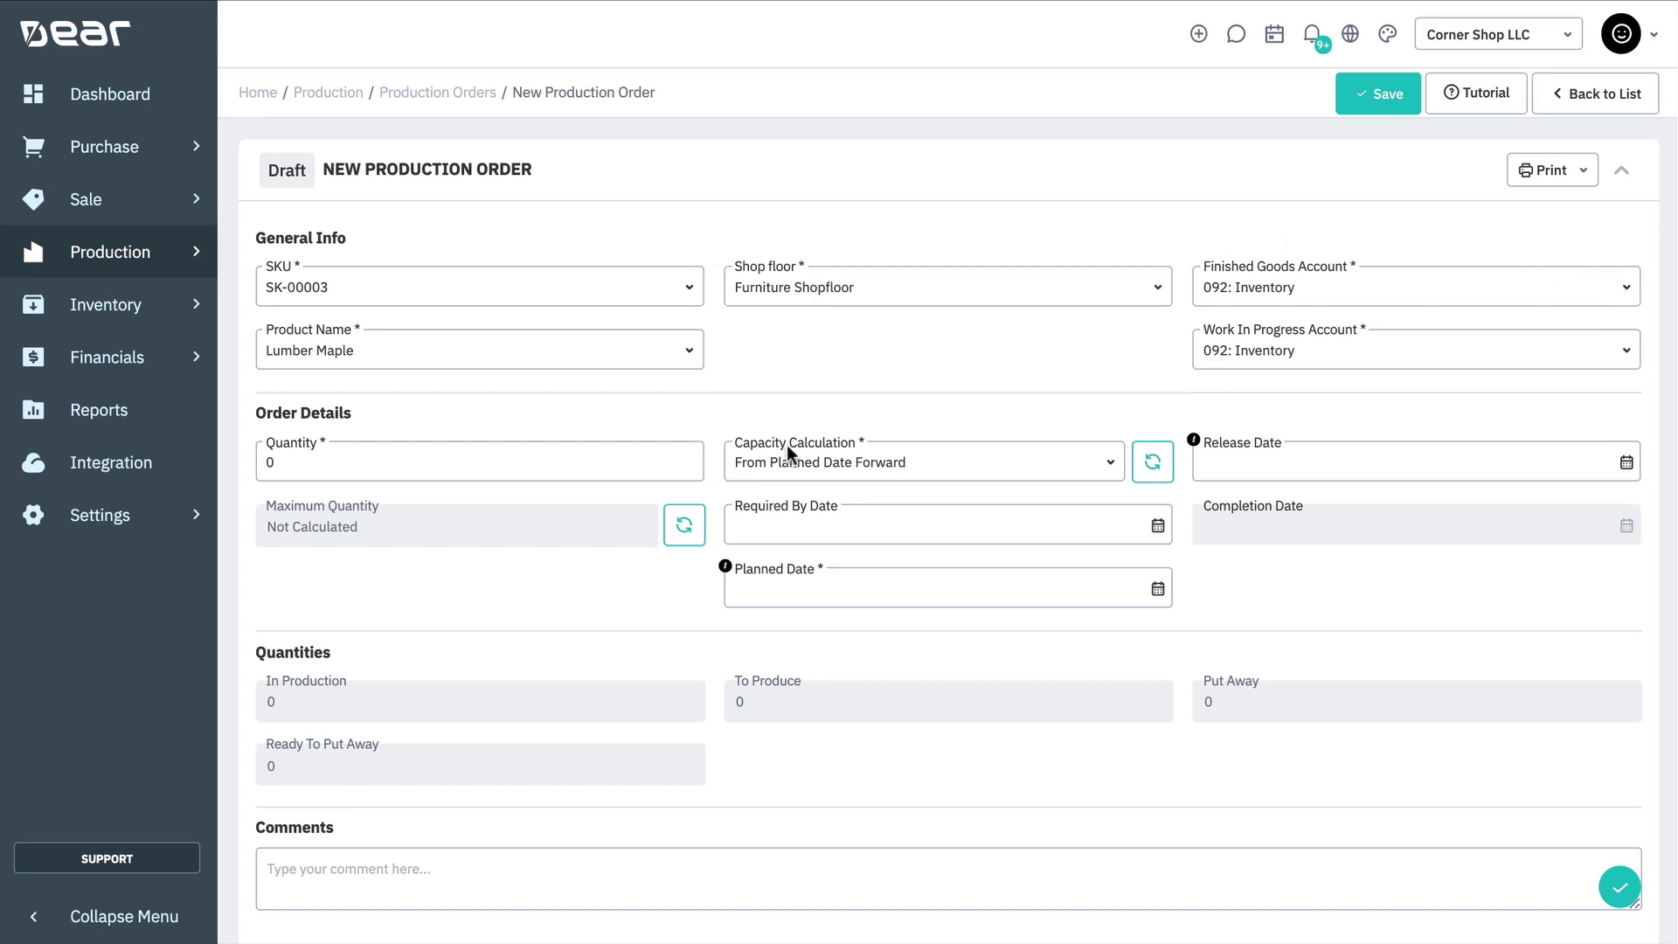
Set the production order quantity to 5 and recalculate the maximum quantity producible with current stock.
click(611, 458)
text(5)
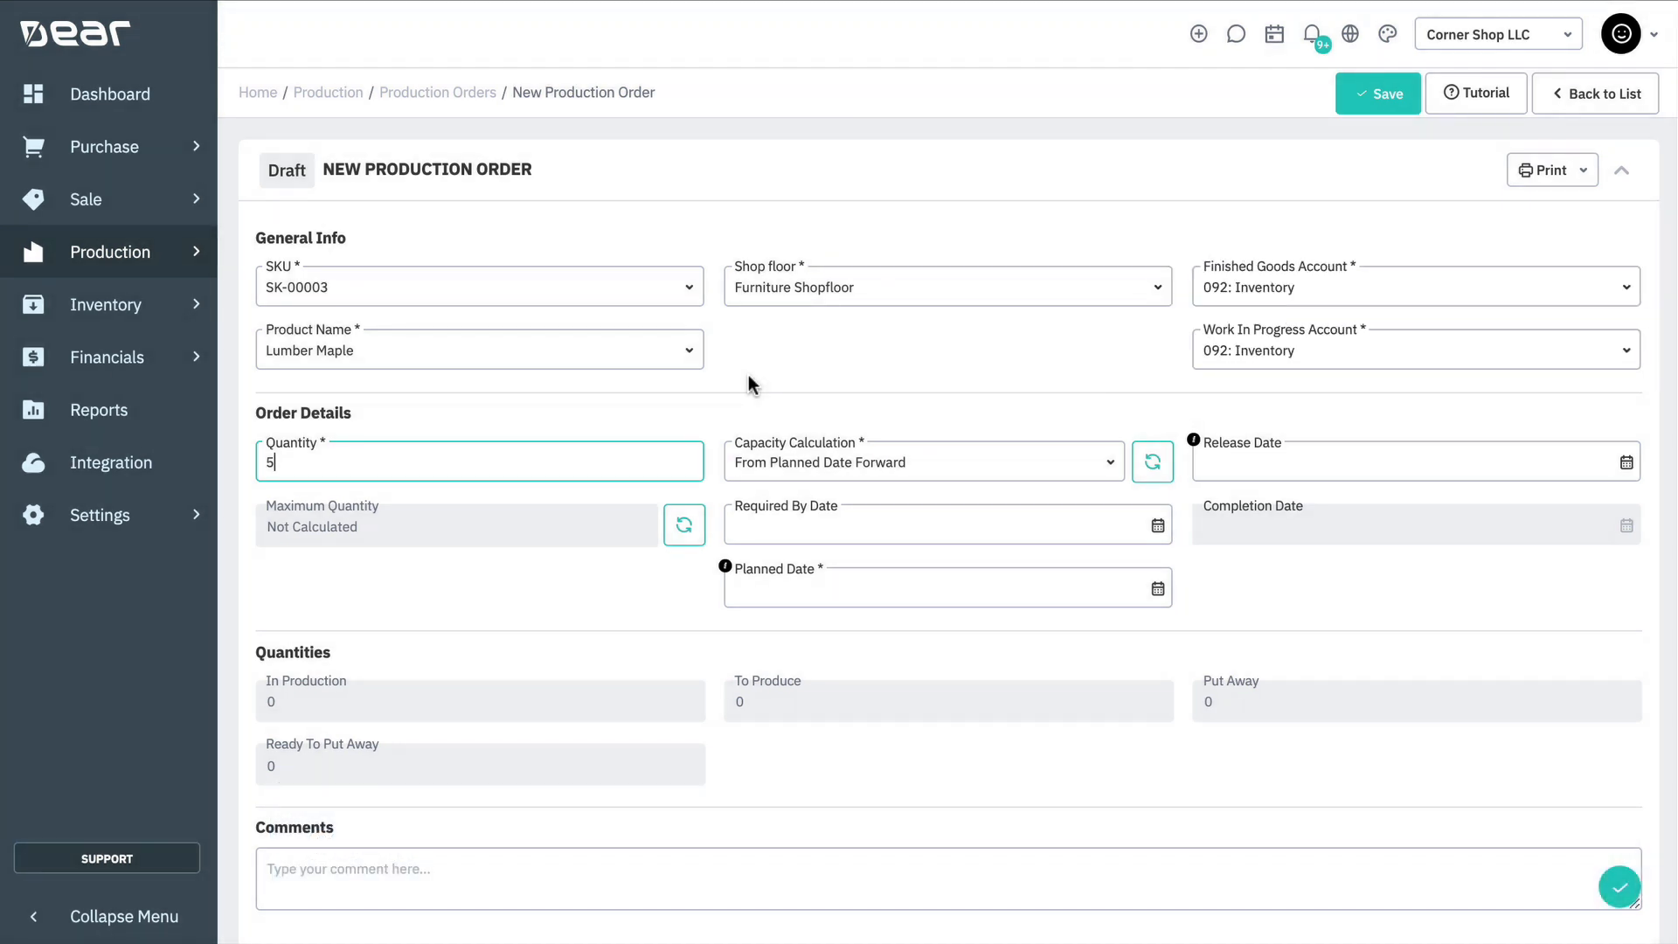
click(748, 375)
click(688, 517)
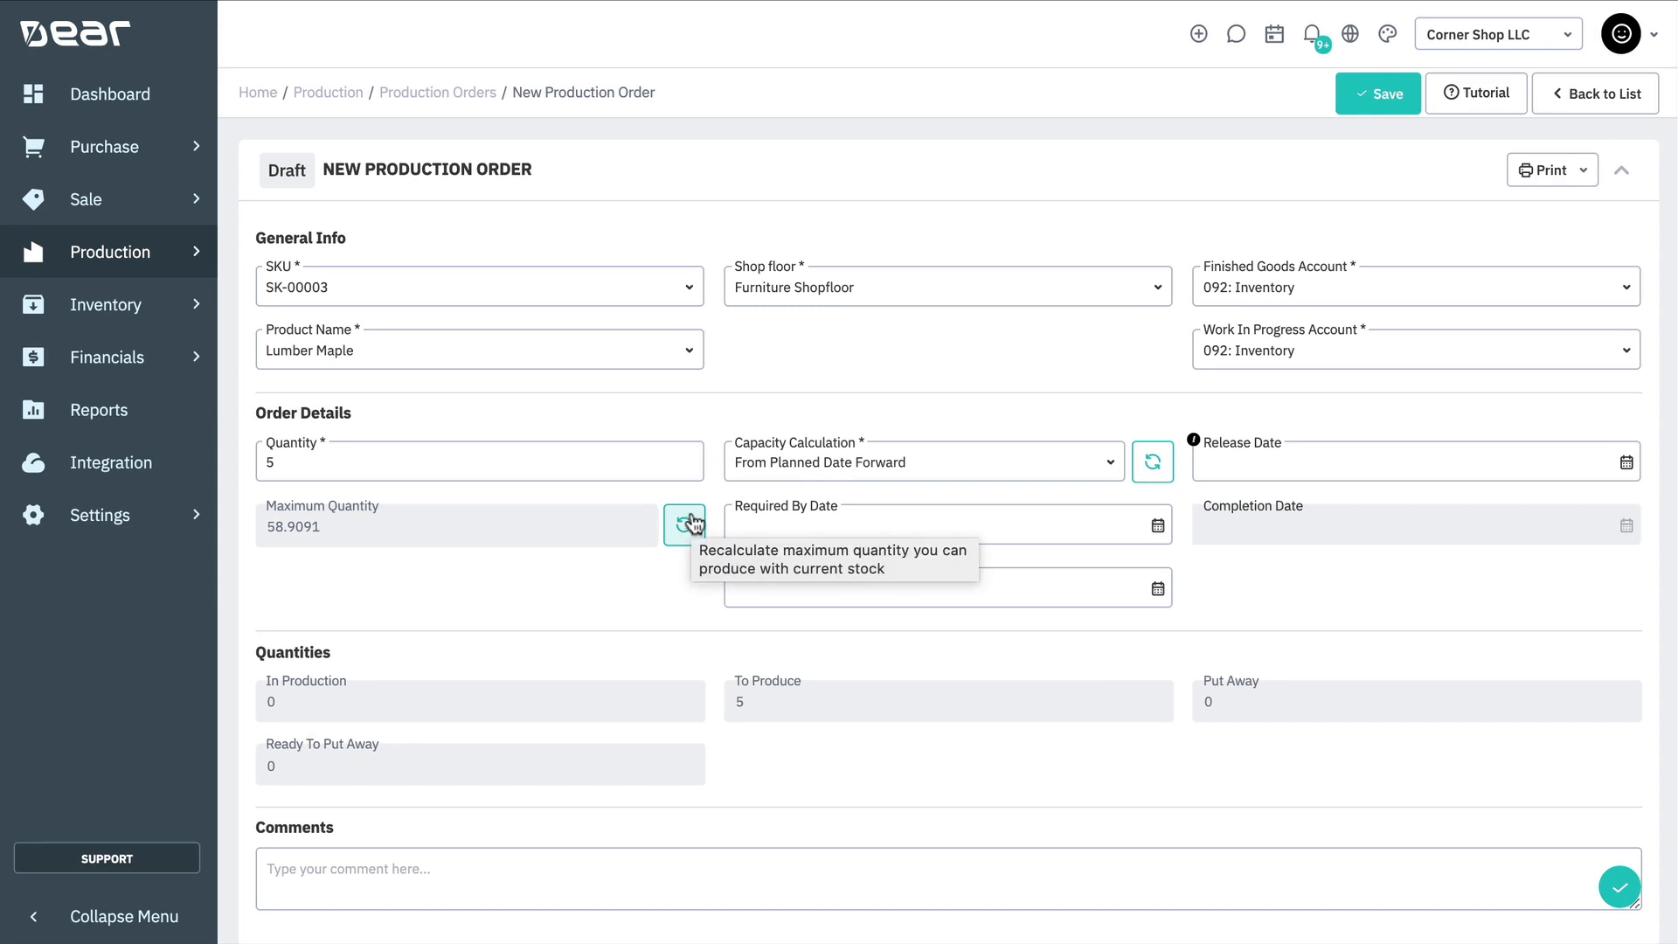
Set capacity calculation to From Required By Date Backward with a required-by date of 30/04/2020, and recalculate the dates.
click(1108, 473)
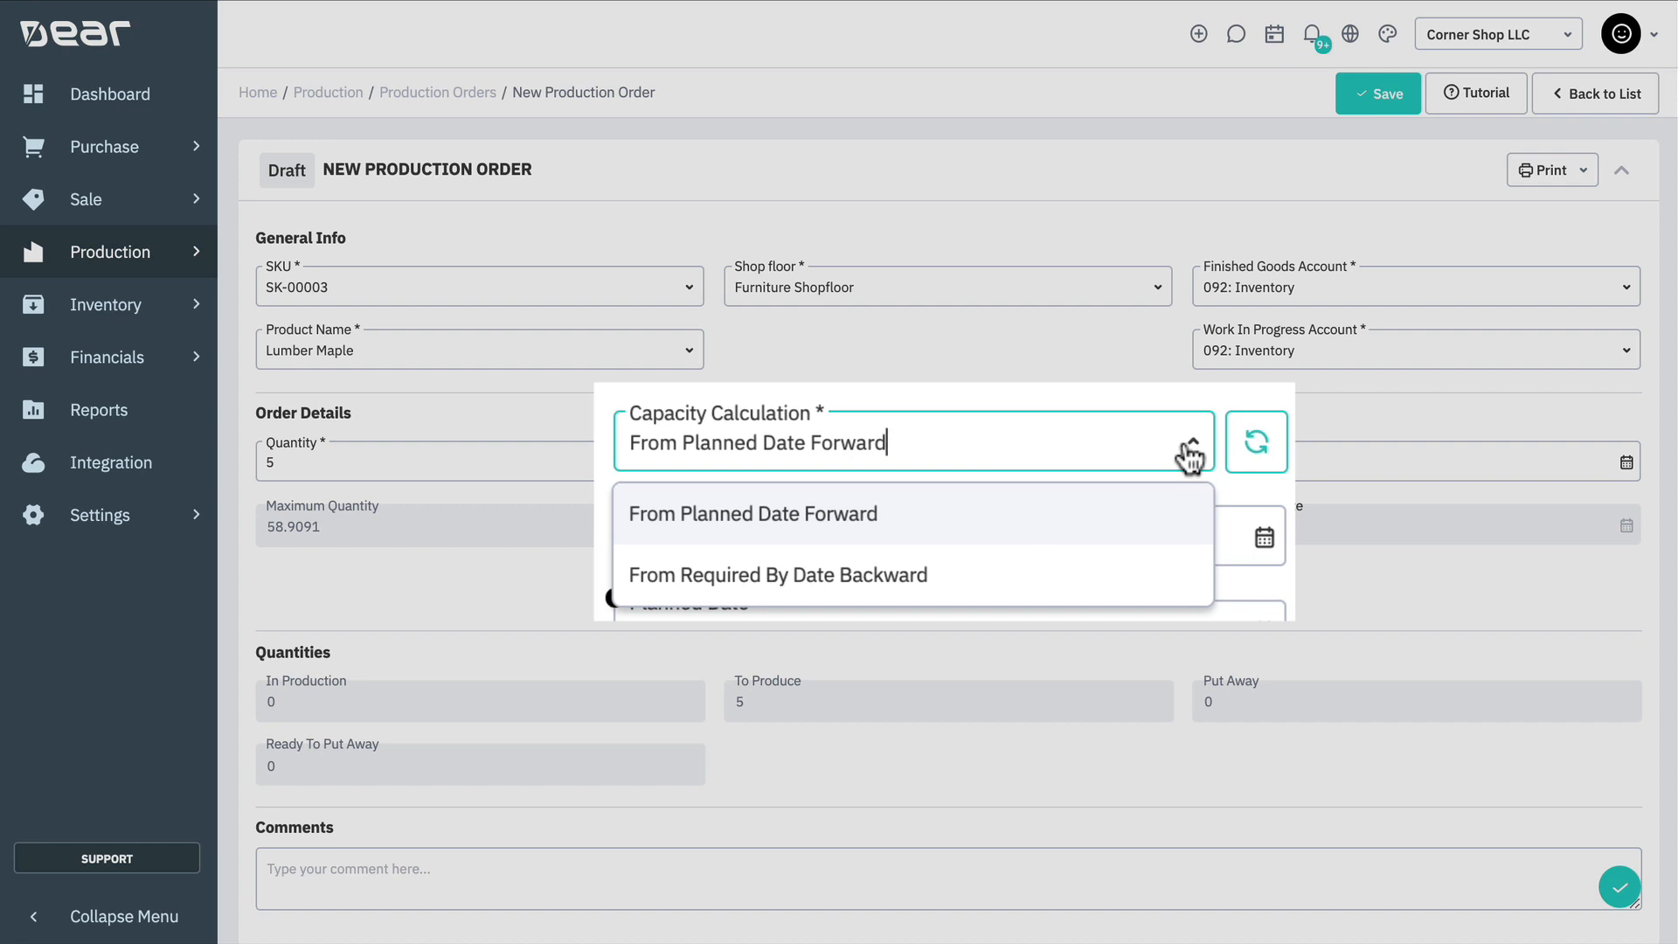
click(1140, 578)
click(1154, 528)
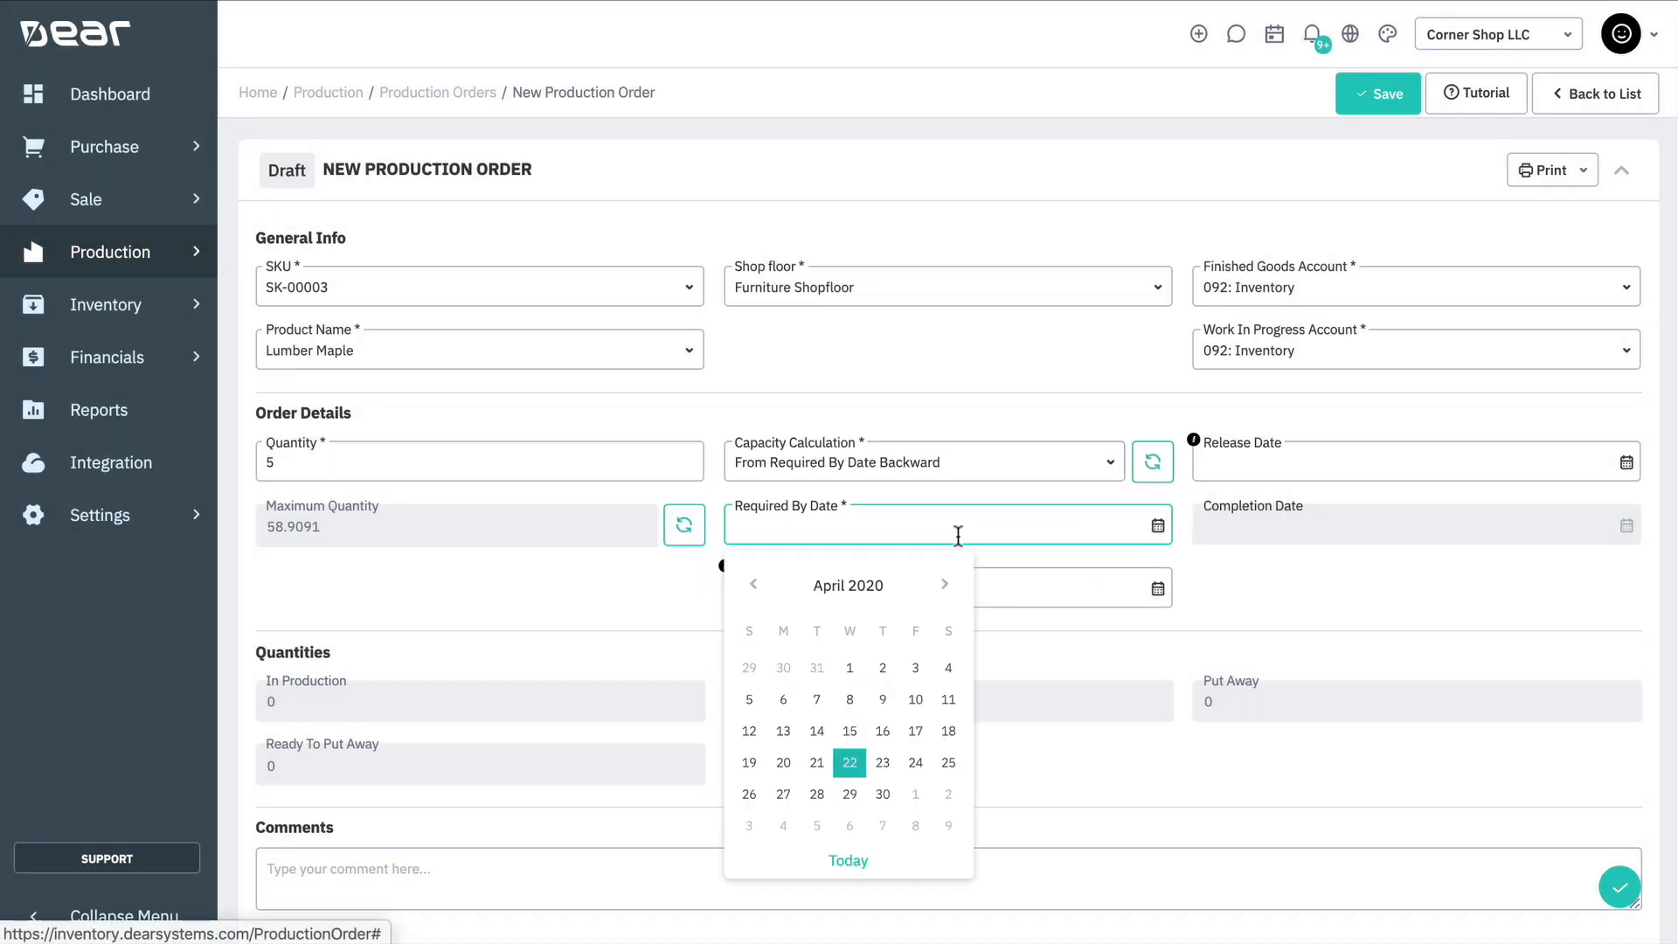
click(883, 793)
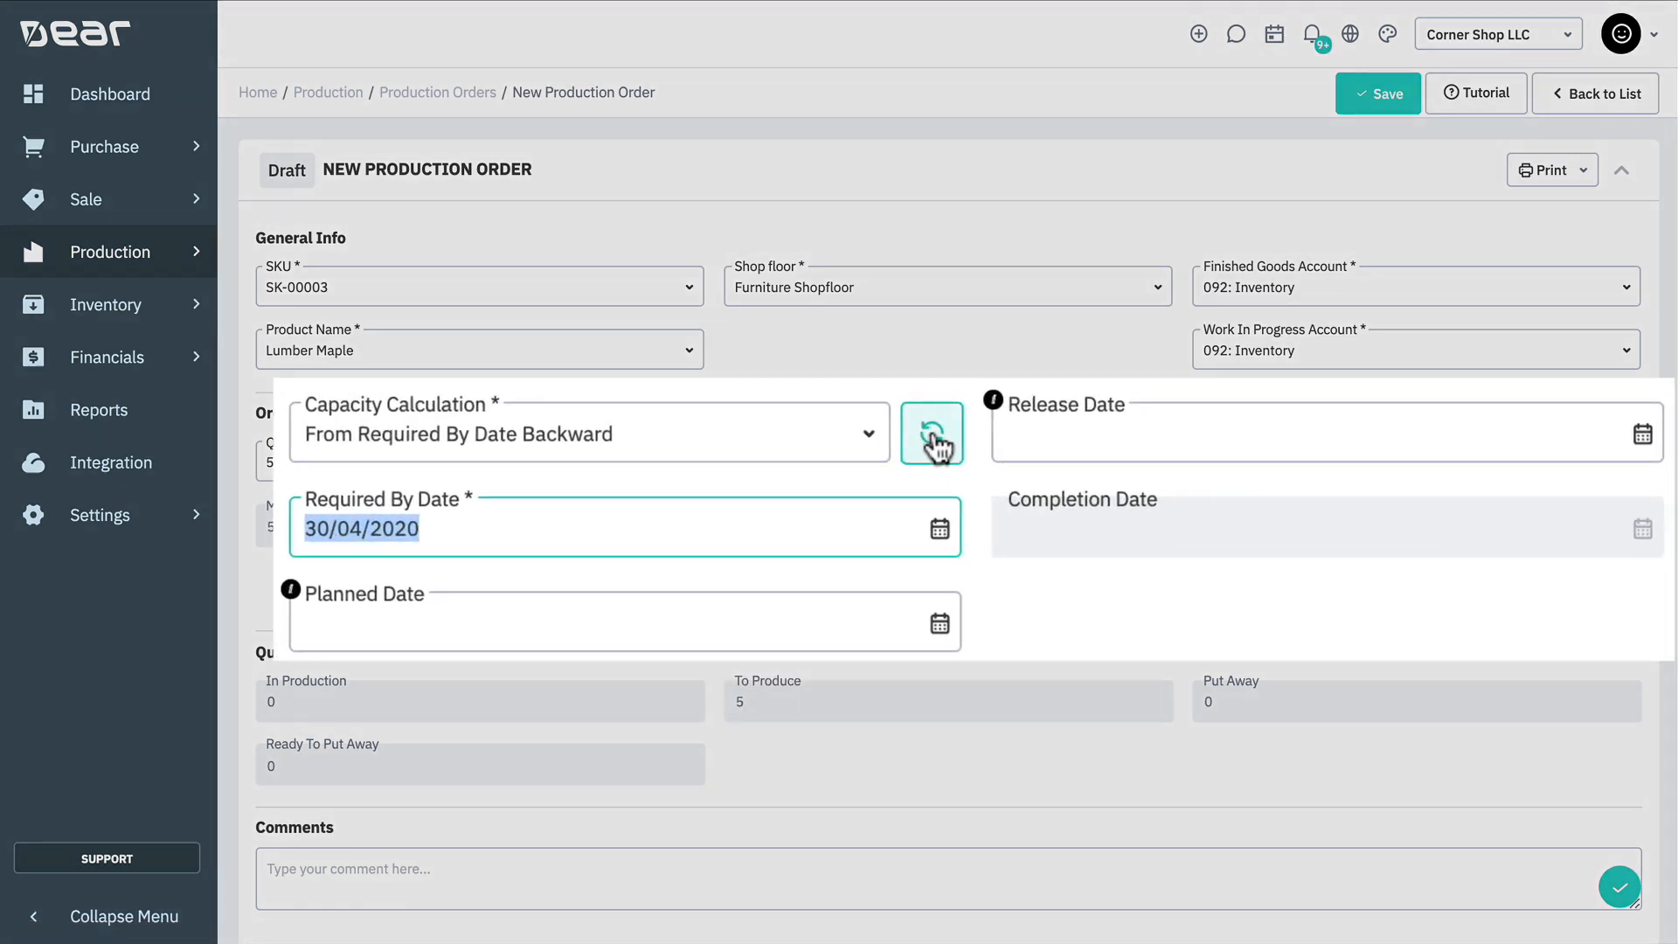
click(1152, 463)
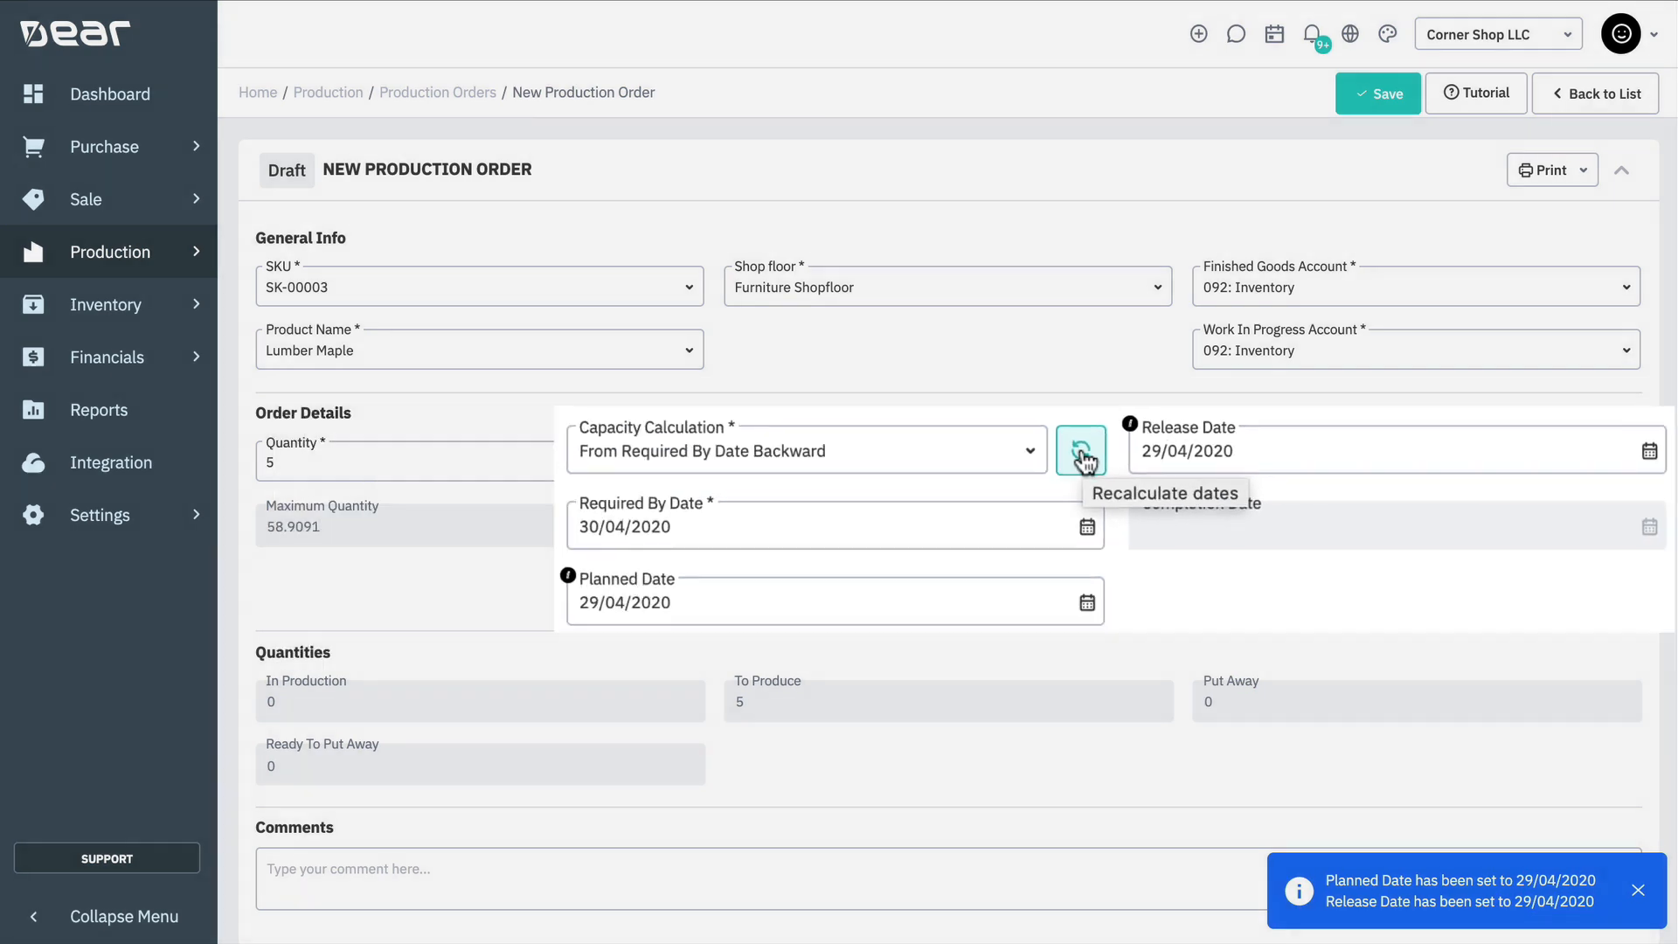
Load the bill of materials into the production order.
scroll(1202, 580, down, 5)
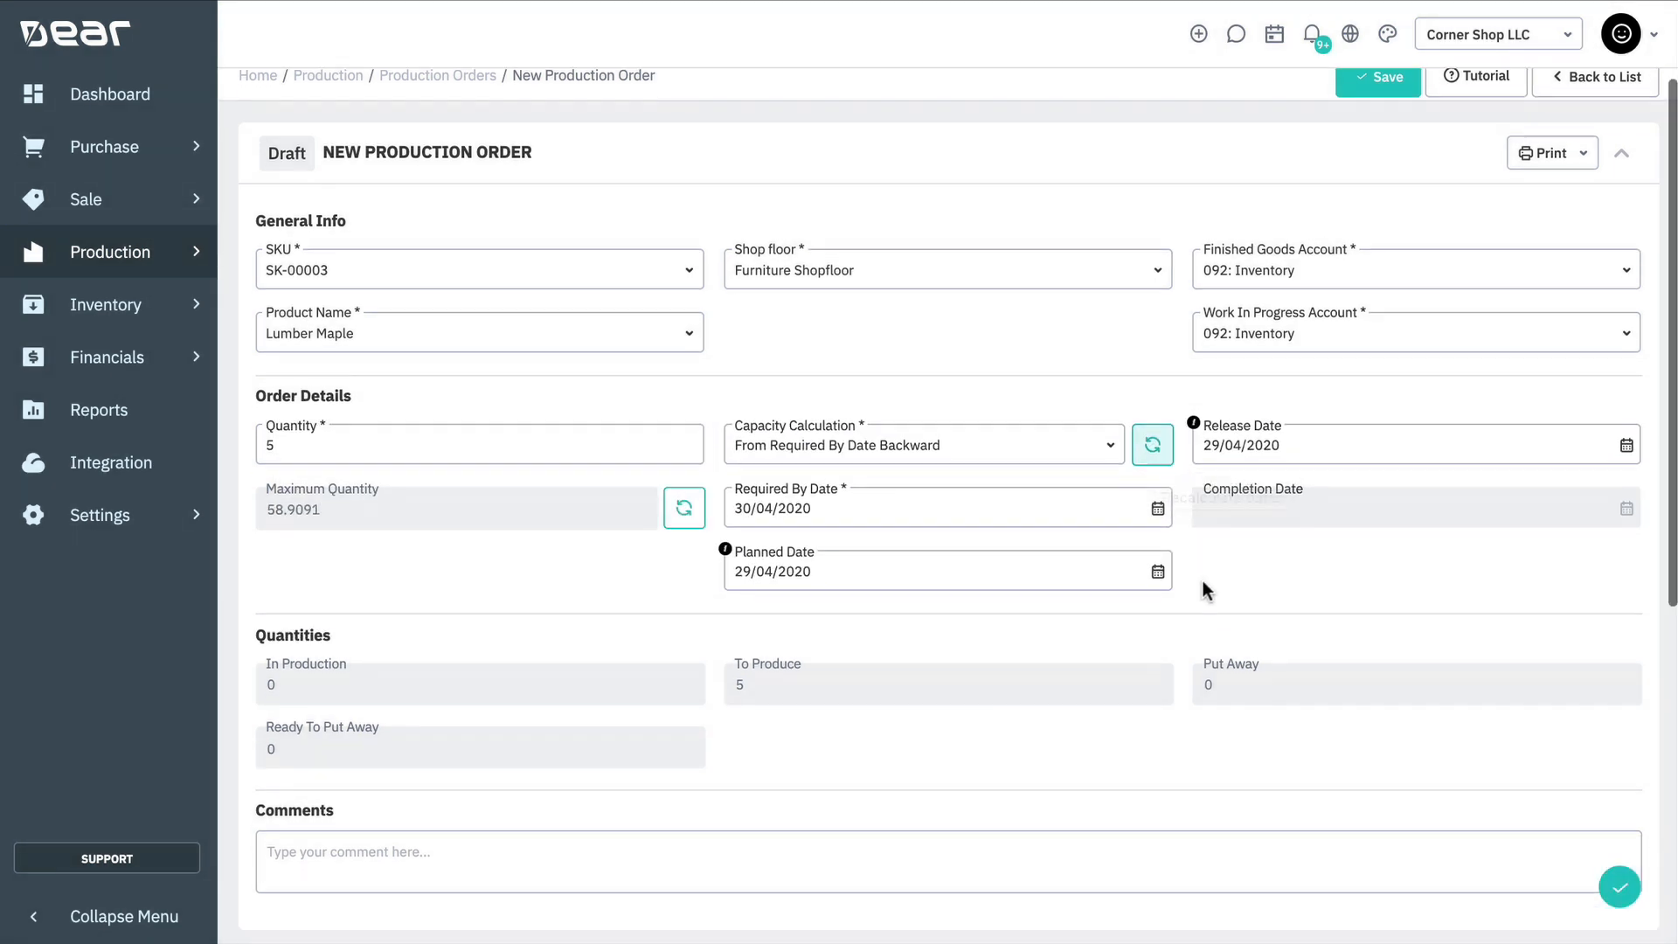
scroll(1202, 585, down, 2)
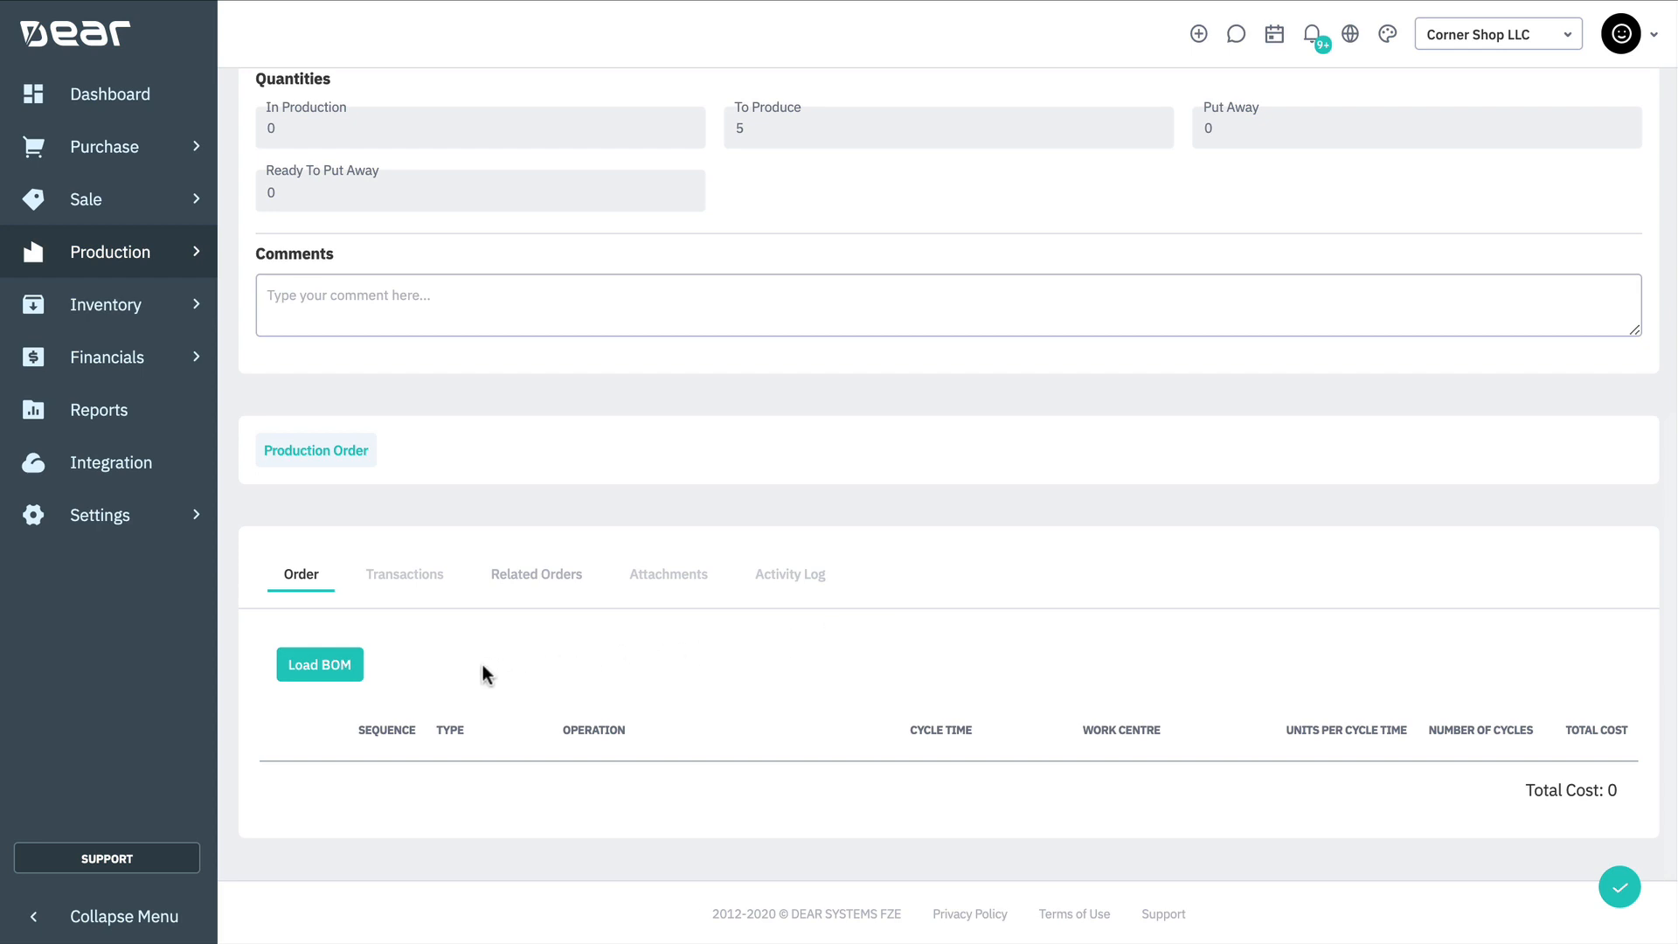
click(320, 666)
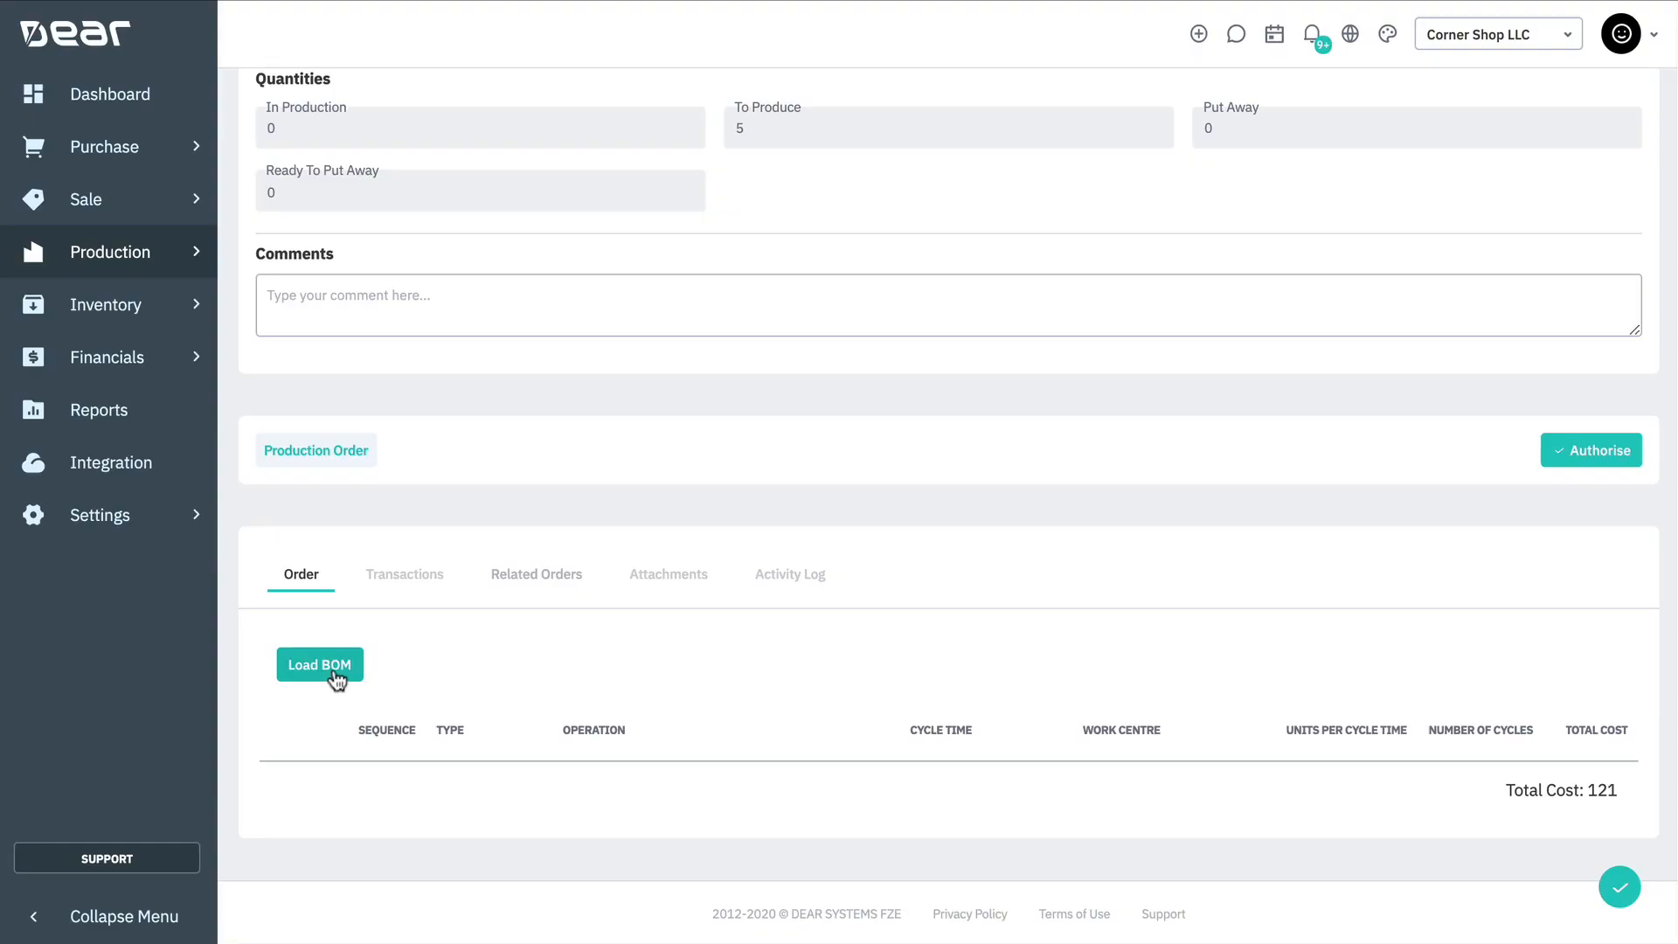
Set the quantity of the SK-00010: Rough Lumber component in the Sorting Rough Lumber operation to 6.
scroll(667, 673, down, 4)
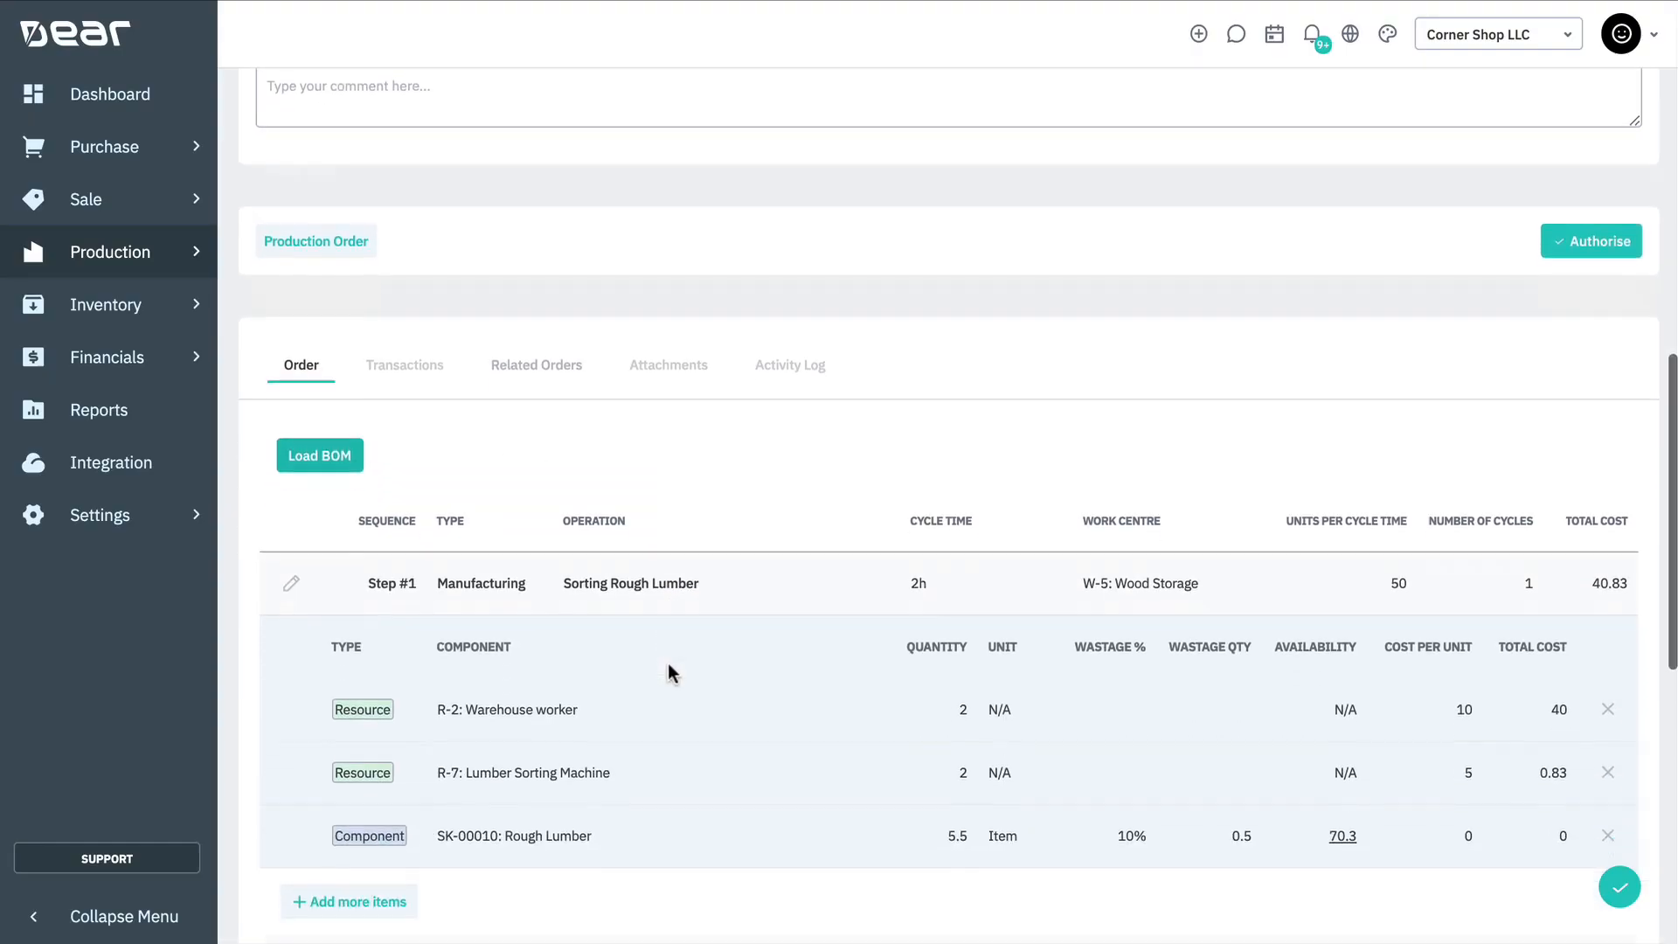
scroll(671, 674, down, 2)
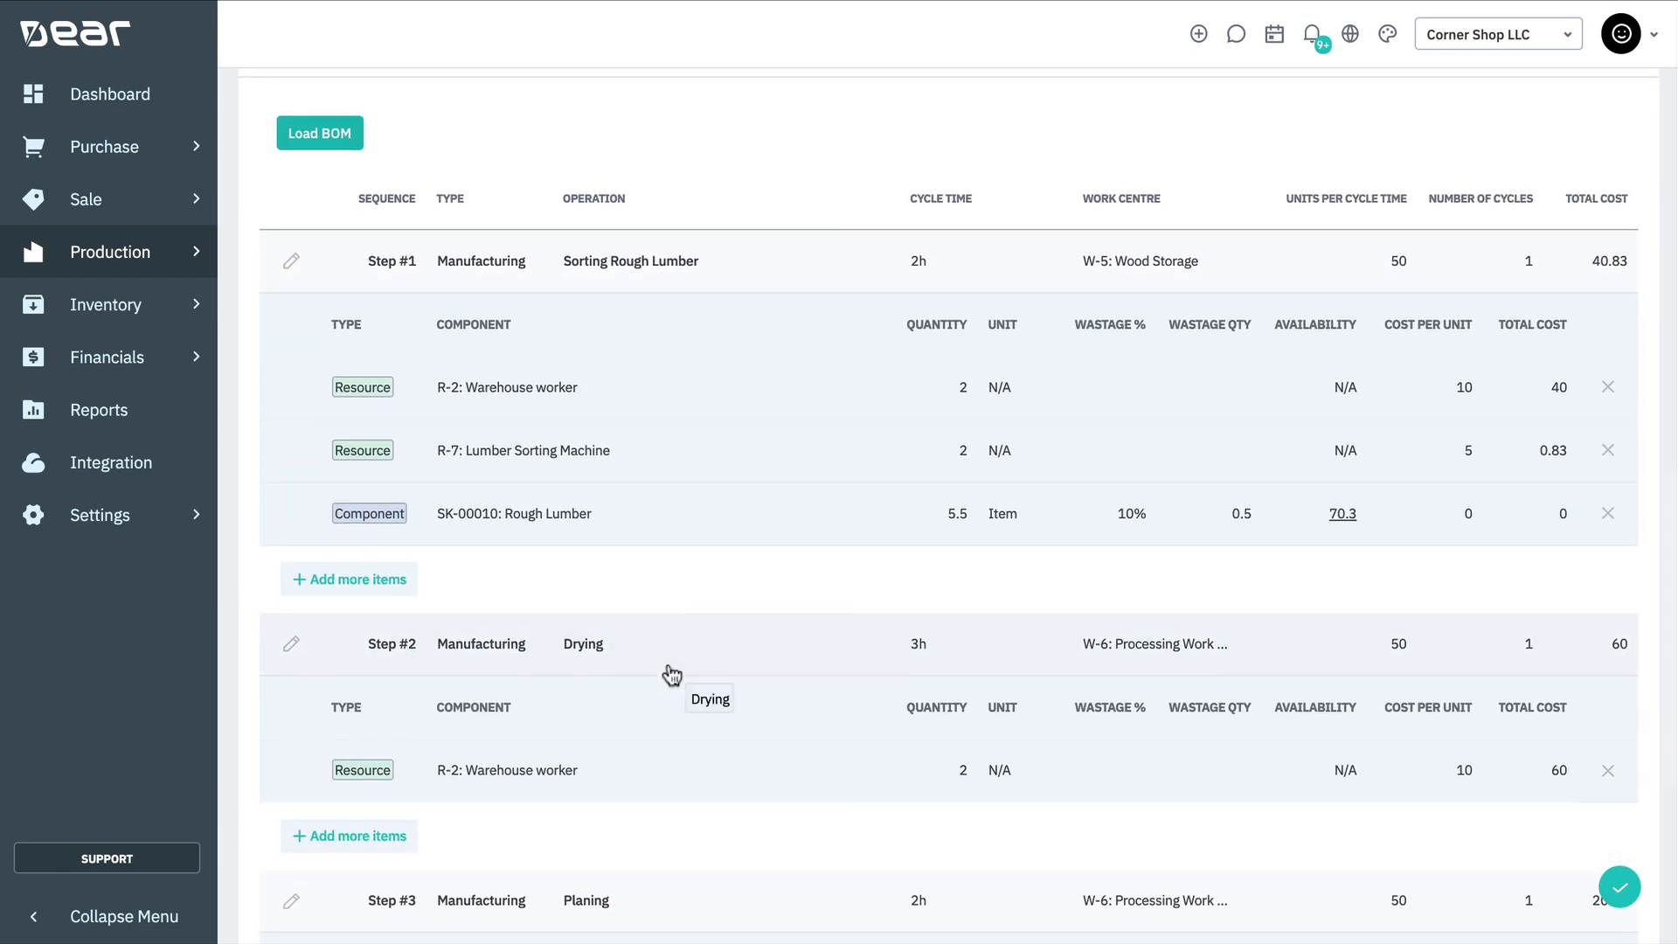
scroll(671, 674, down, 1)
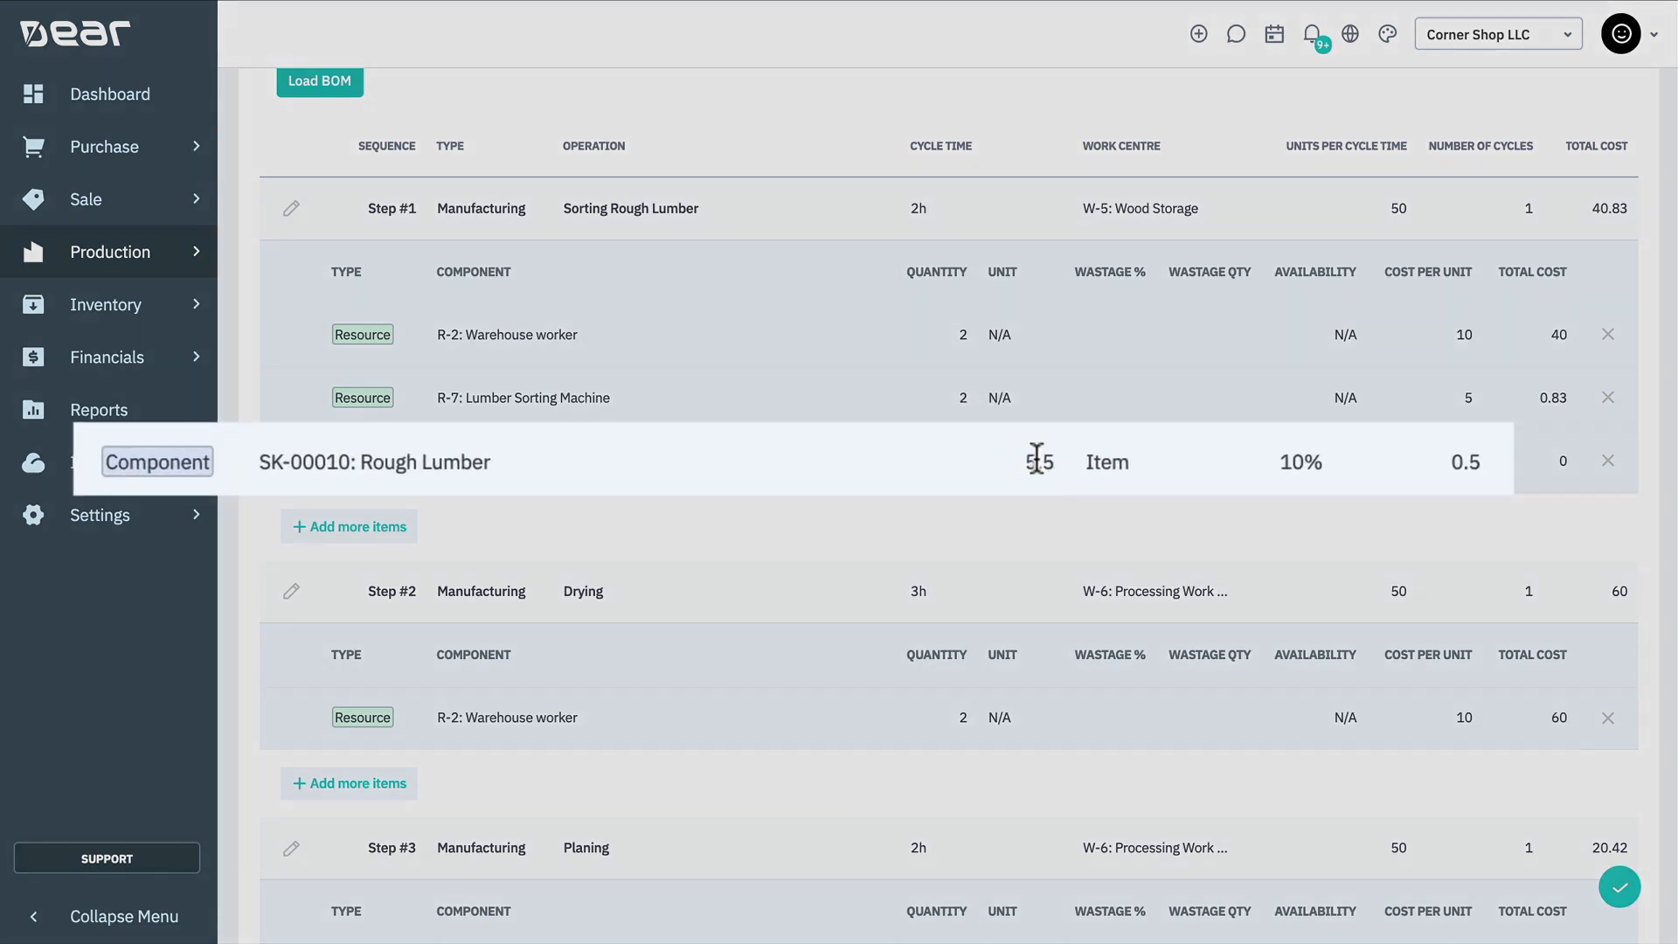
click(1036, 458)
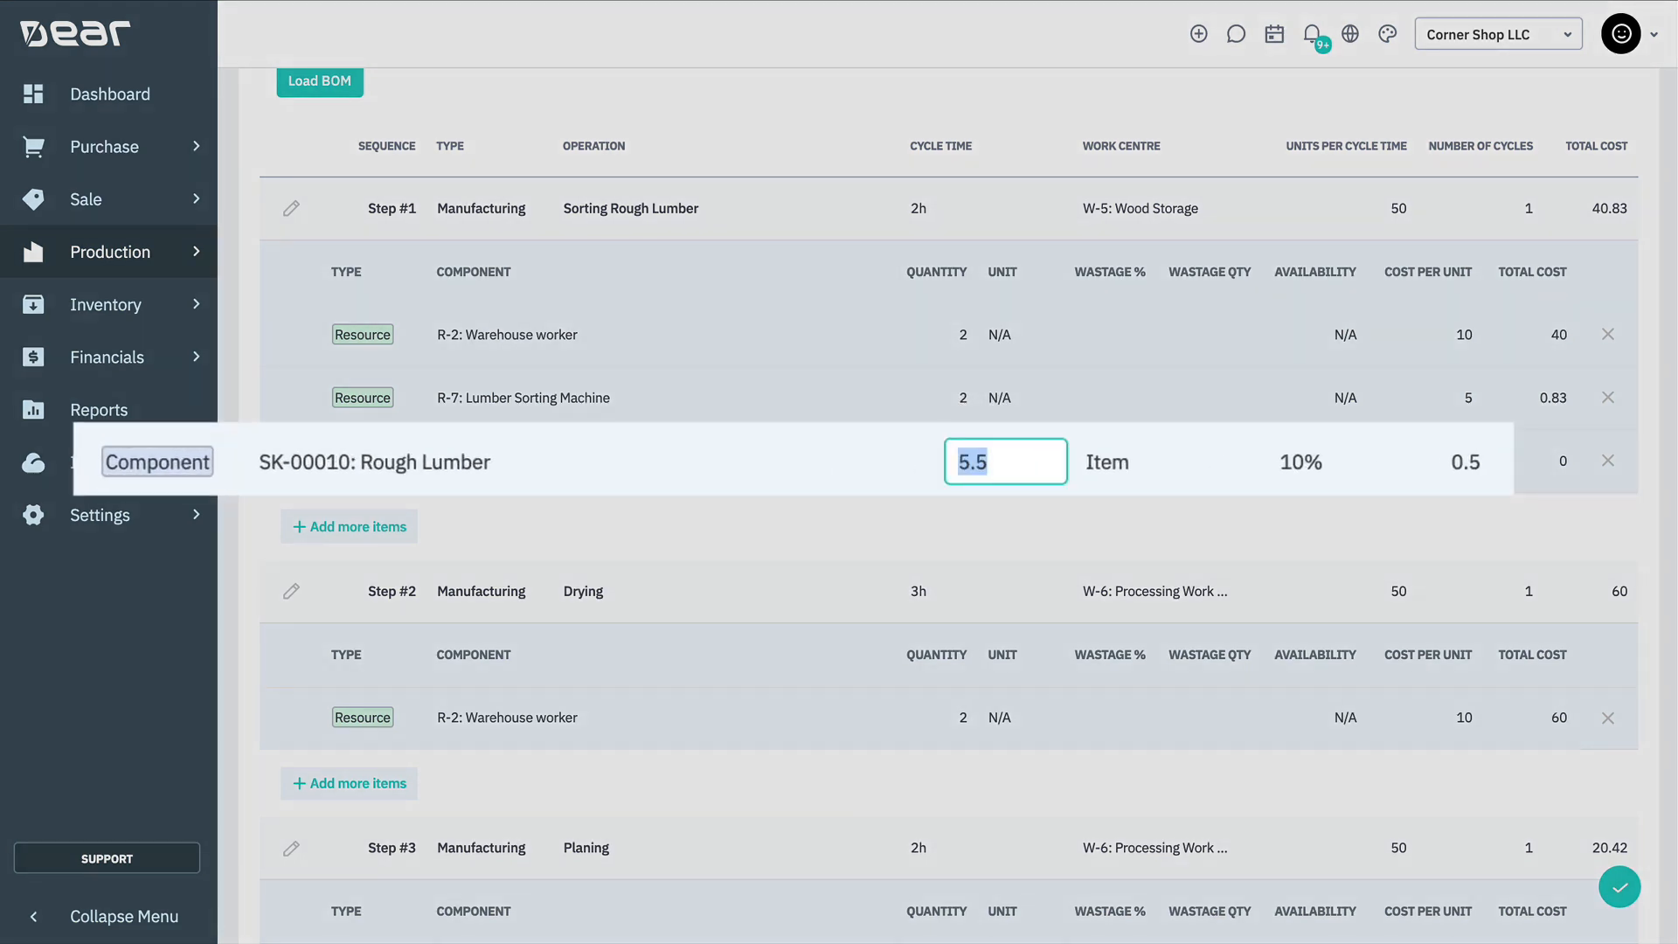
text(6)
click(940, 122)
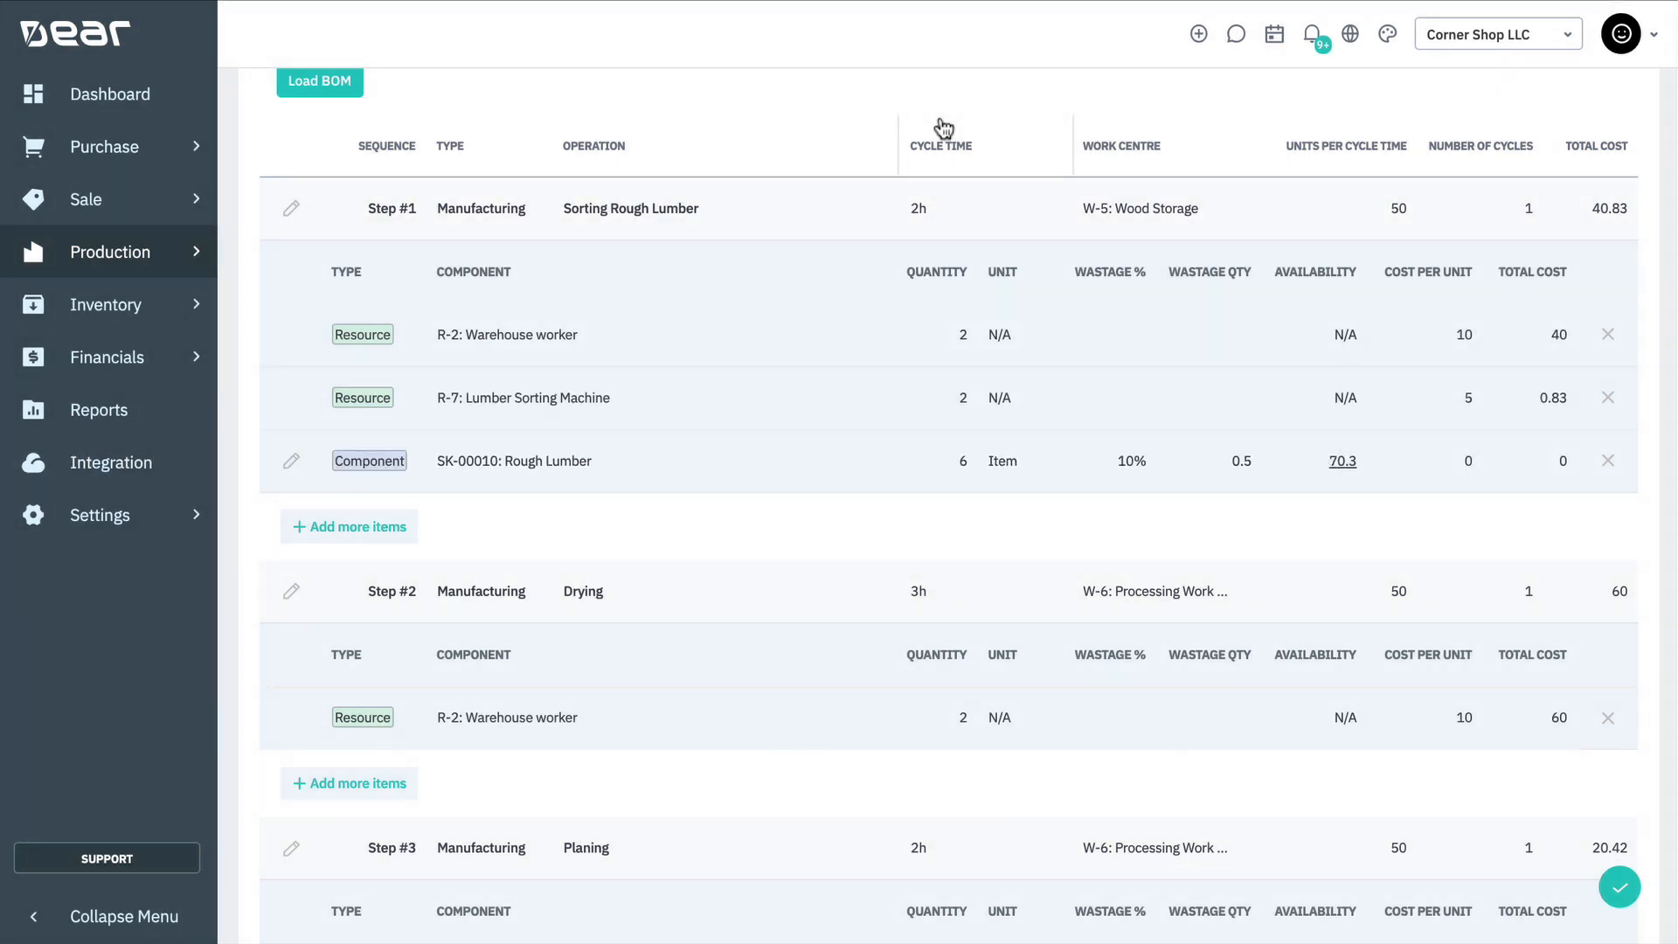
Authorise the production order and release it.
scroll(943, 128, up, 4)
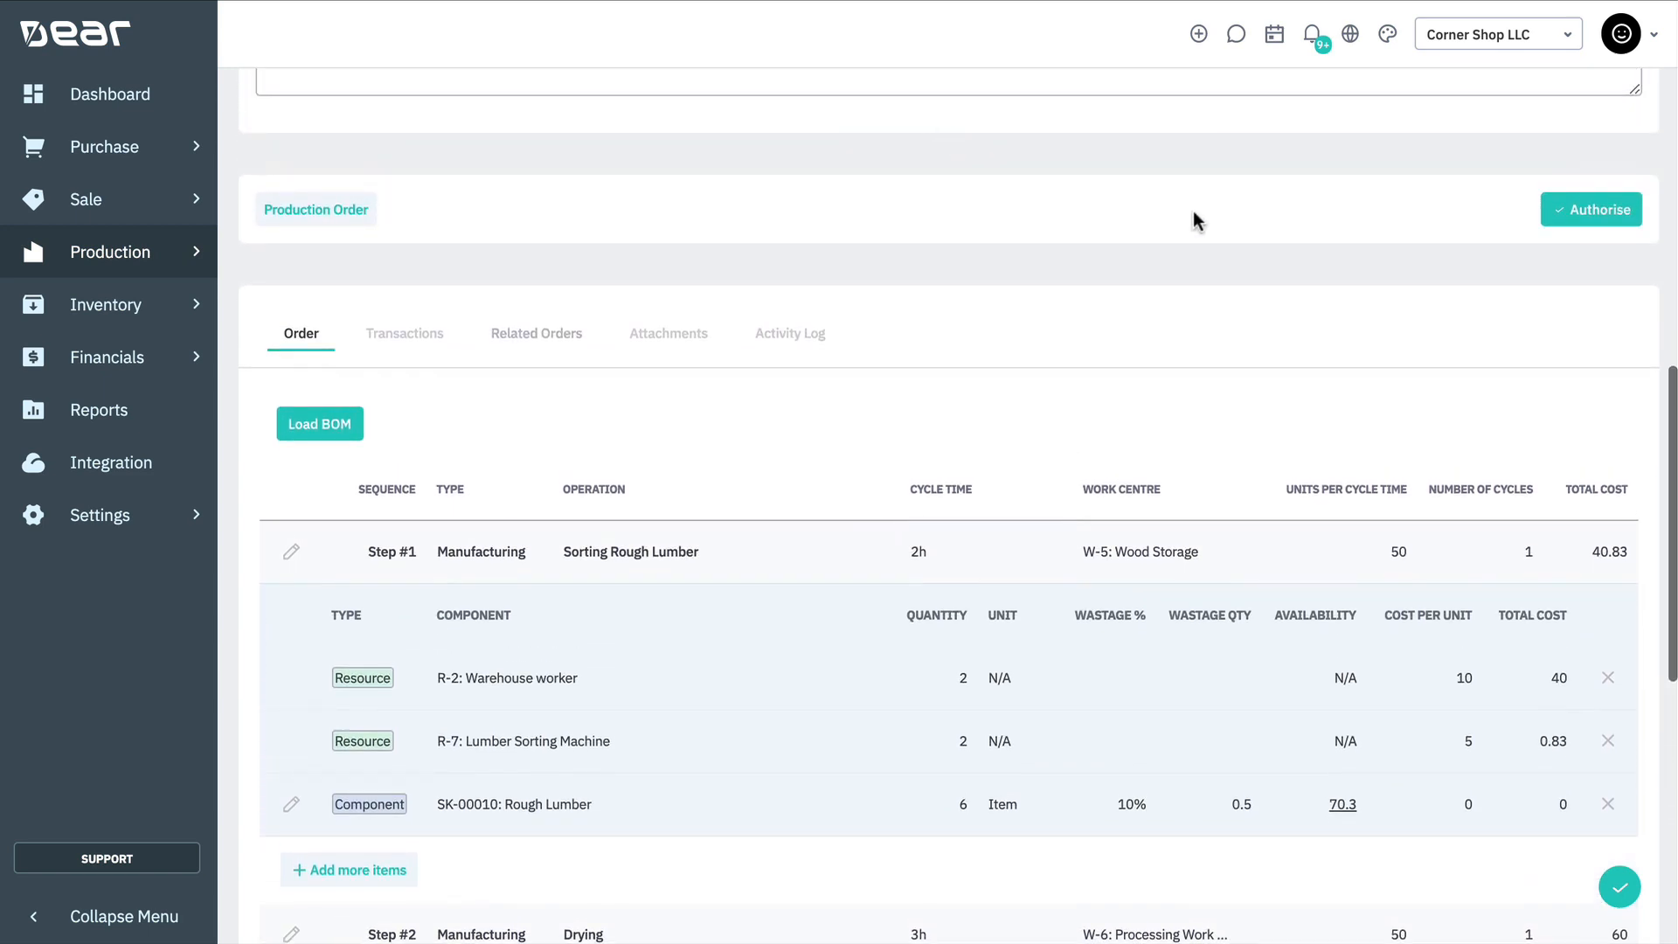
click(1581, 218)
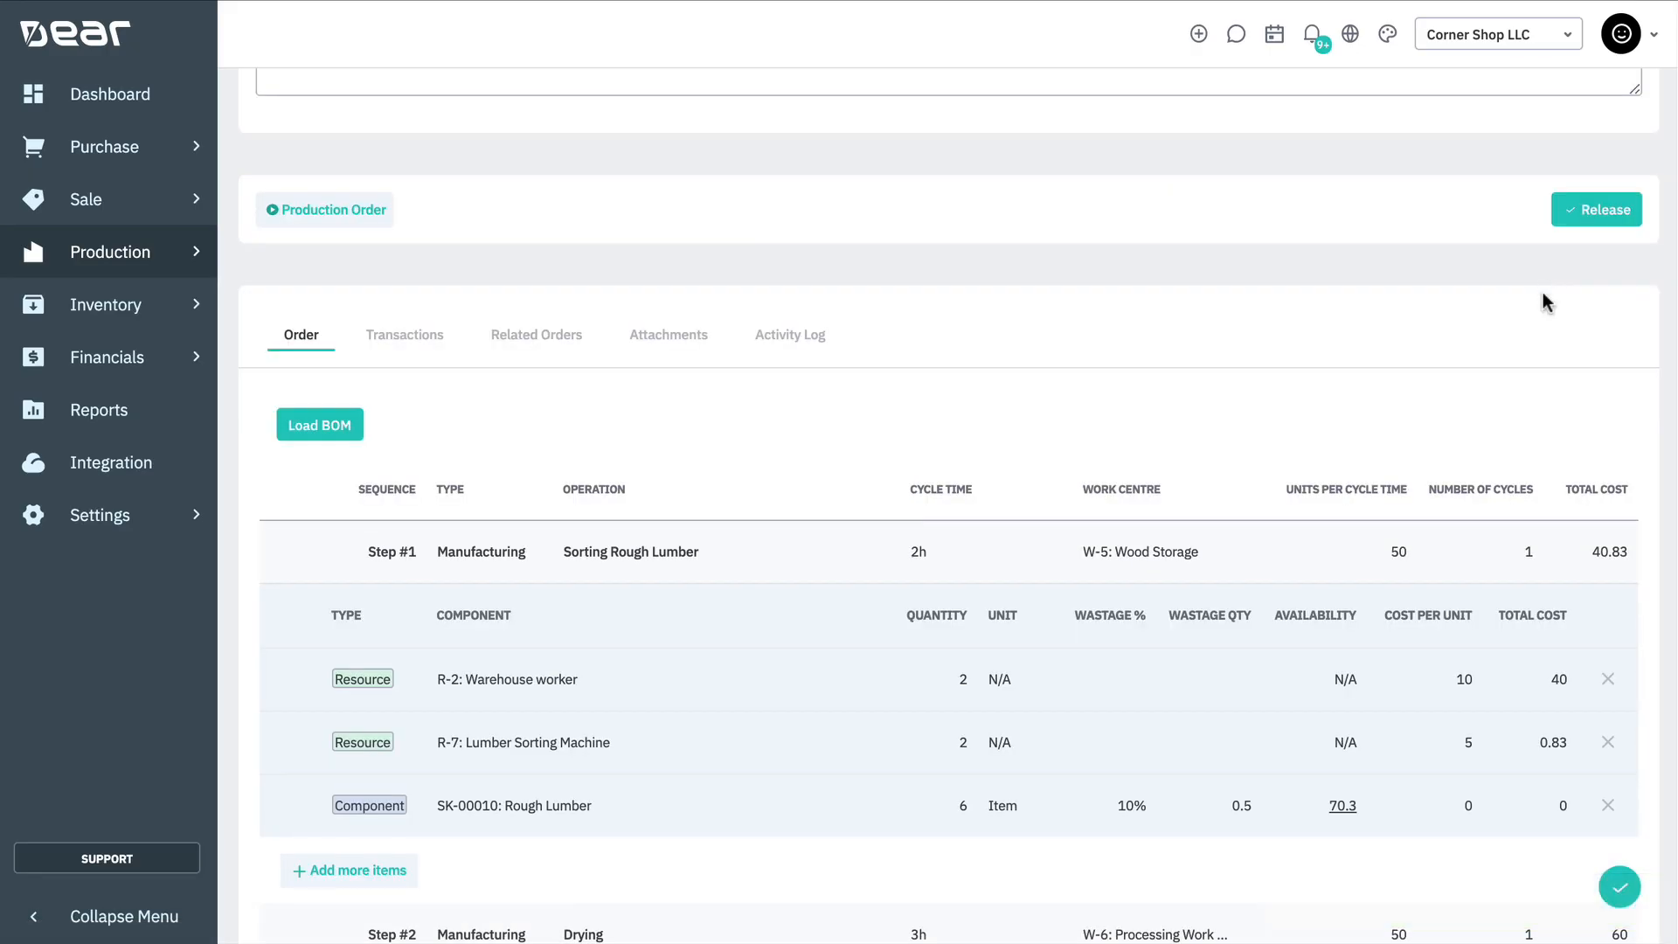
scroll(1543, 300, up, 1)
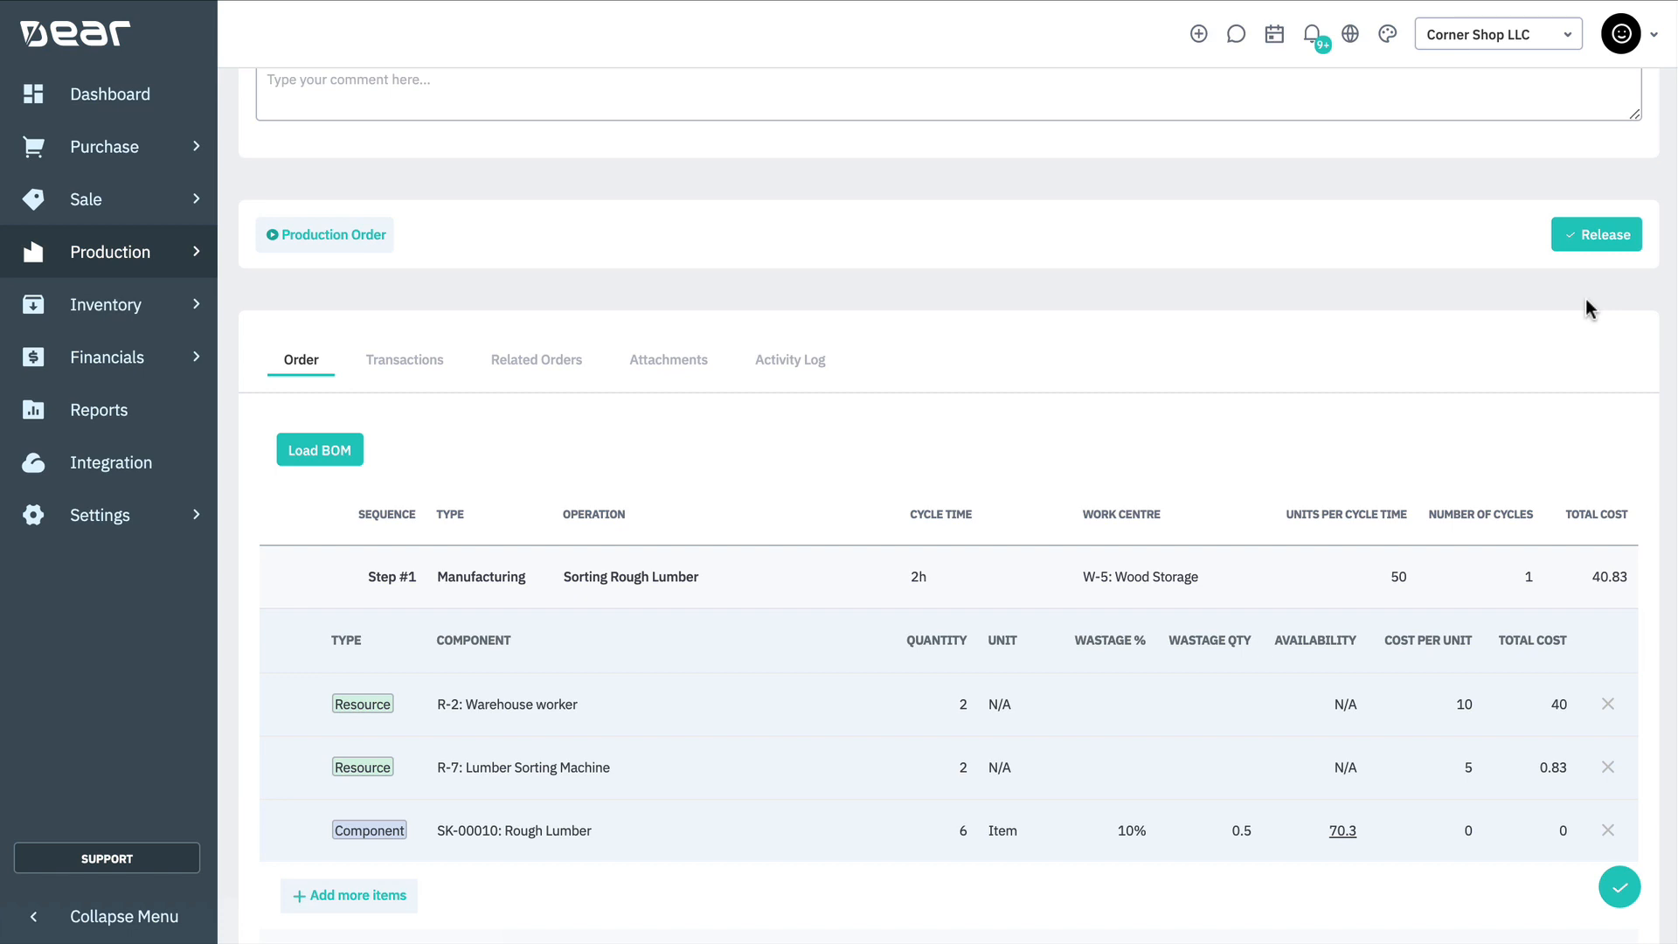
click(1595, 248)
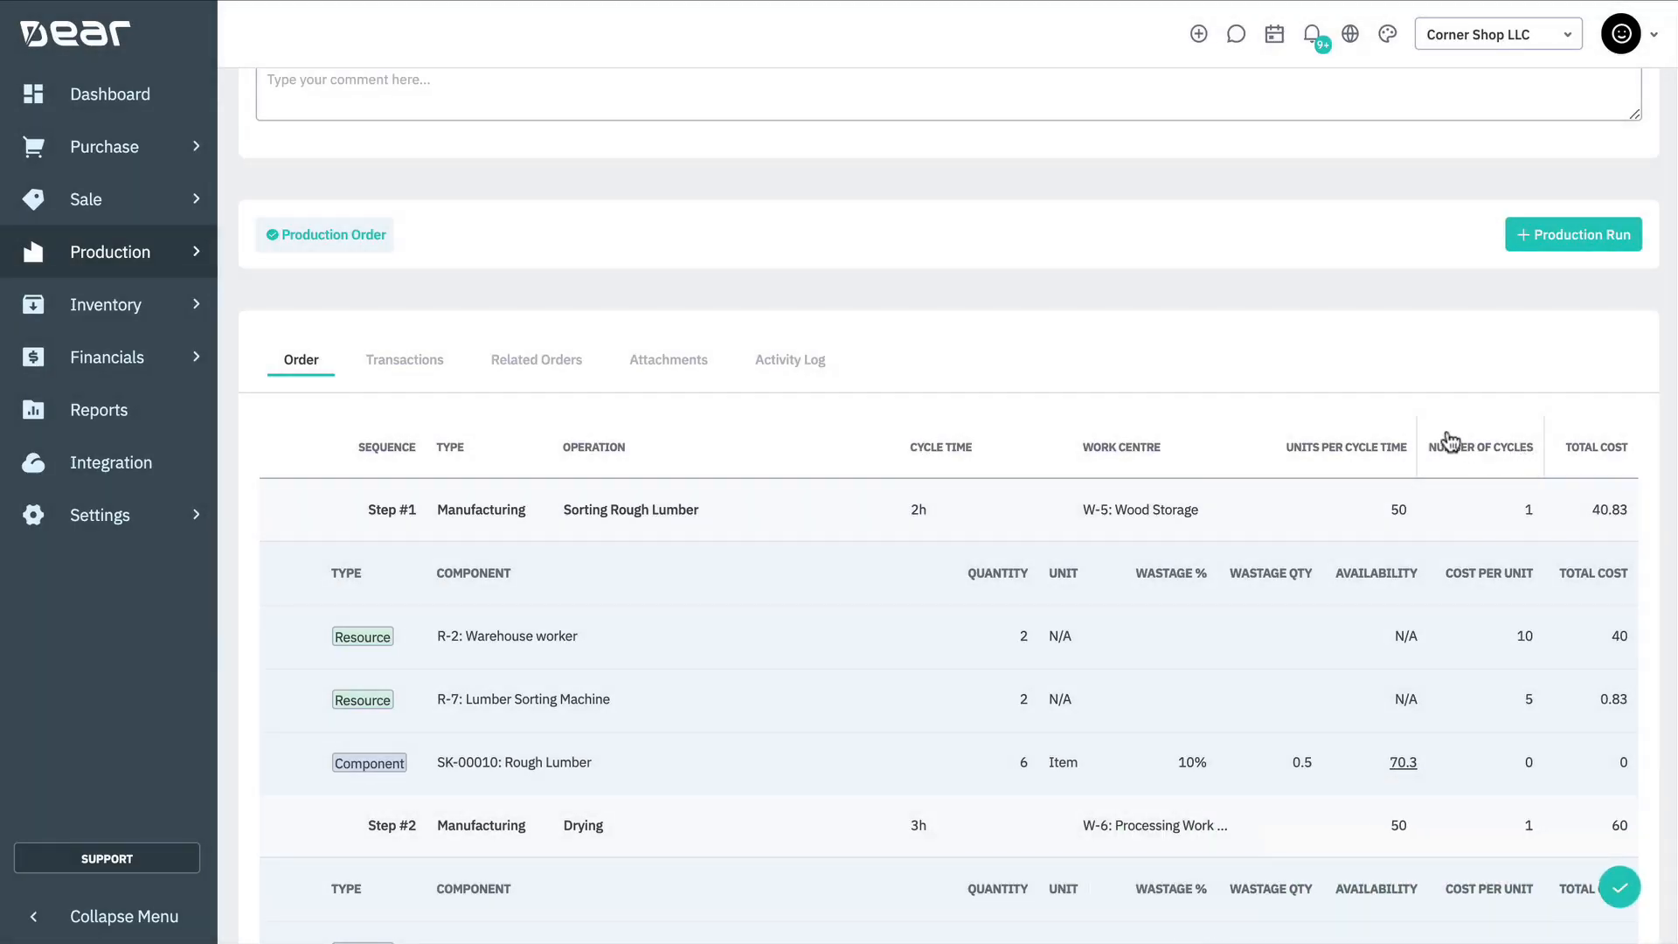
Expand the stock transfer among the production order's related orders to show its products, and open that transfer.
click(522, 365)
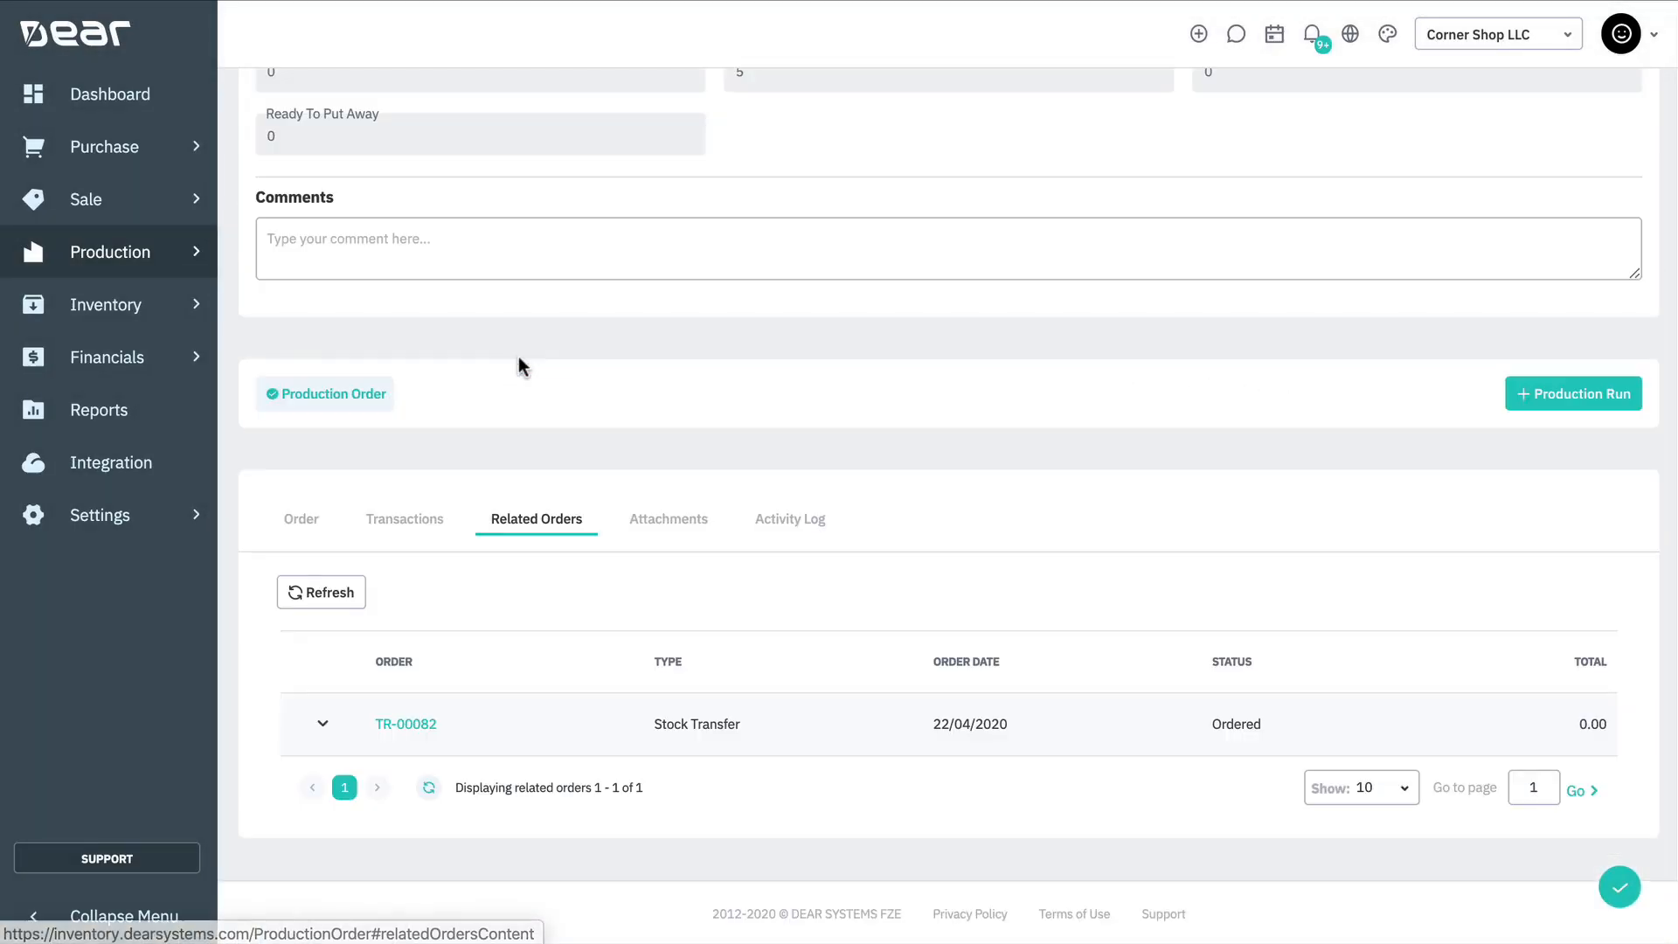
click(323, 723)
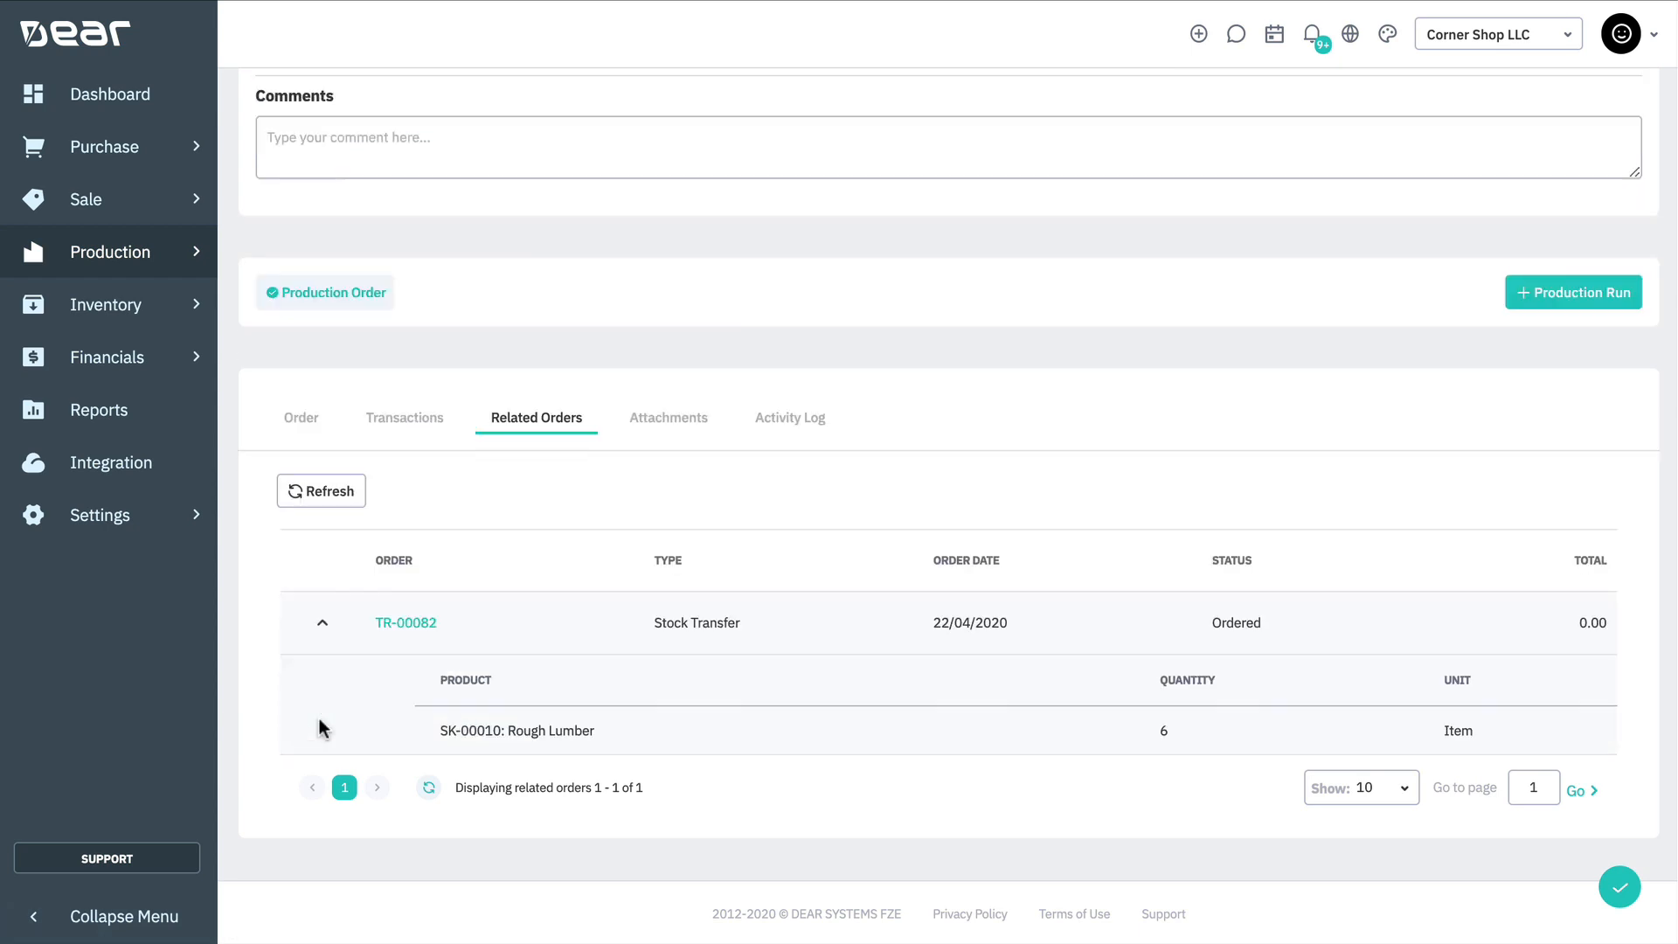
click(403, 624)
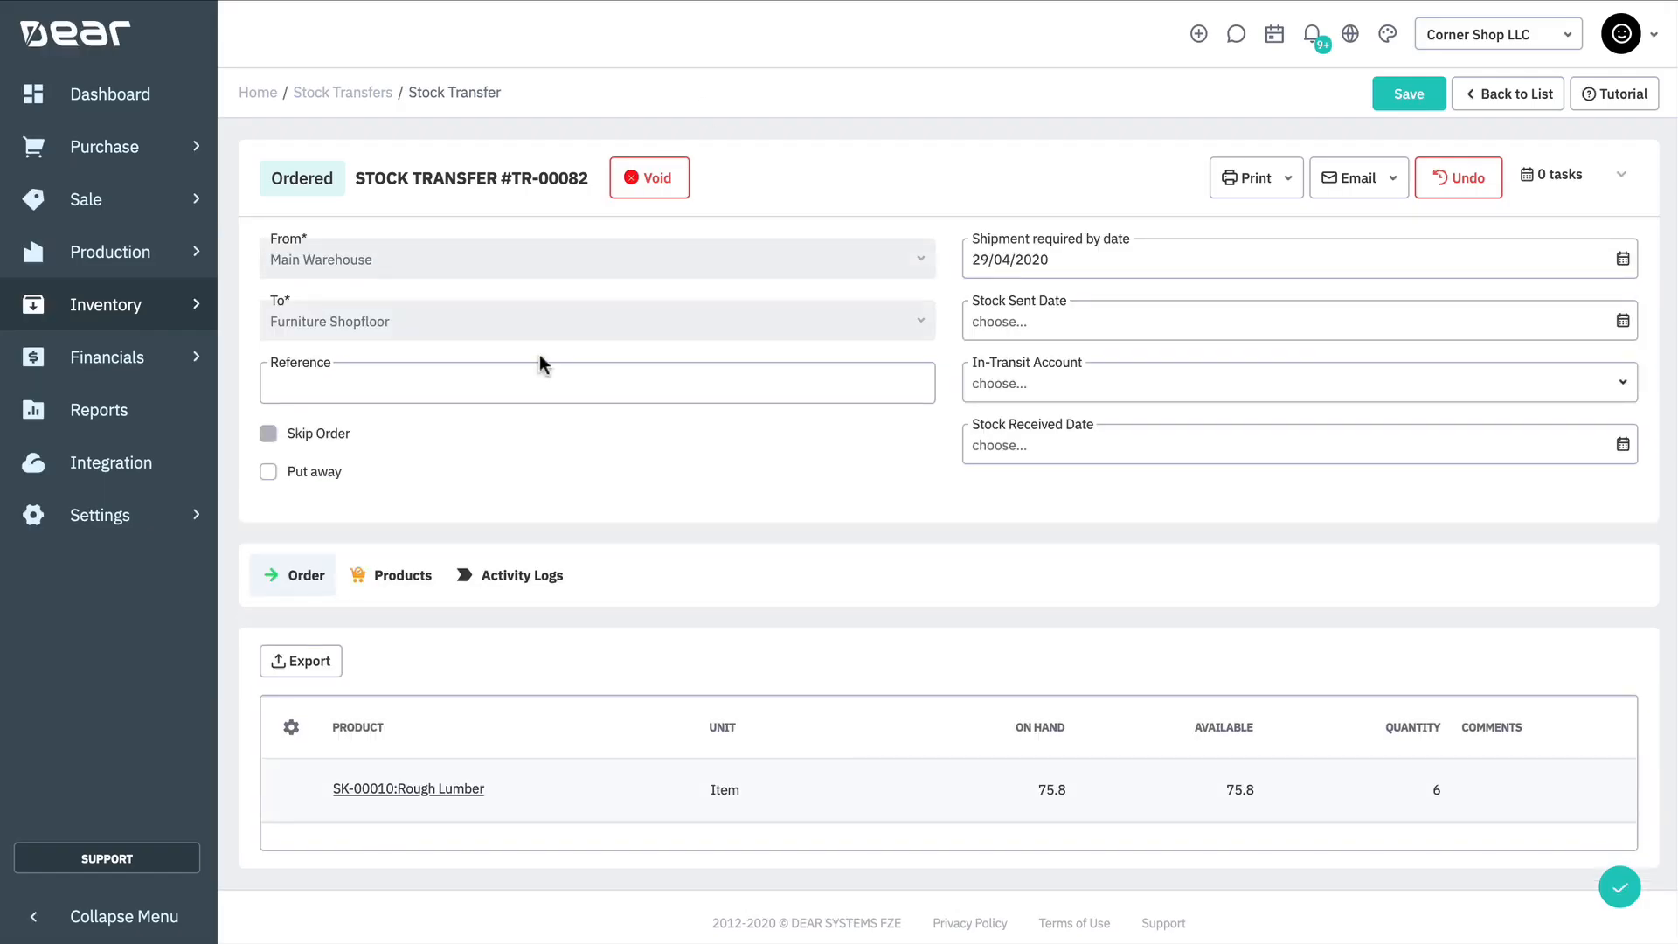
Fill the stock transfer's products from the order and set the stock received date to 22/04/2020.
click(411, 575)
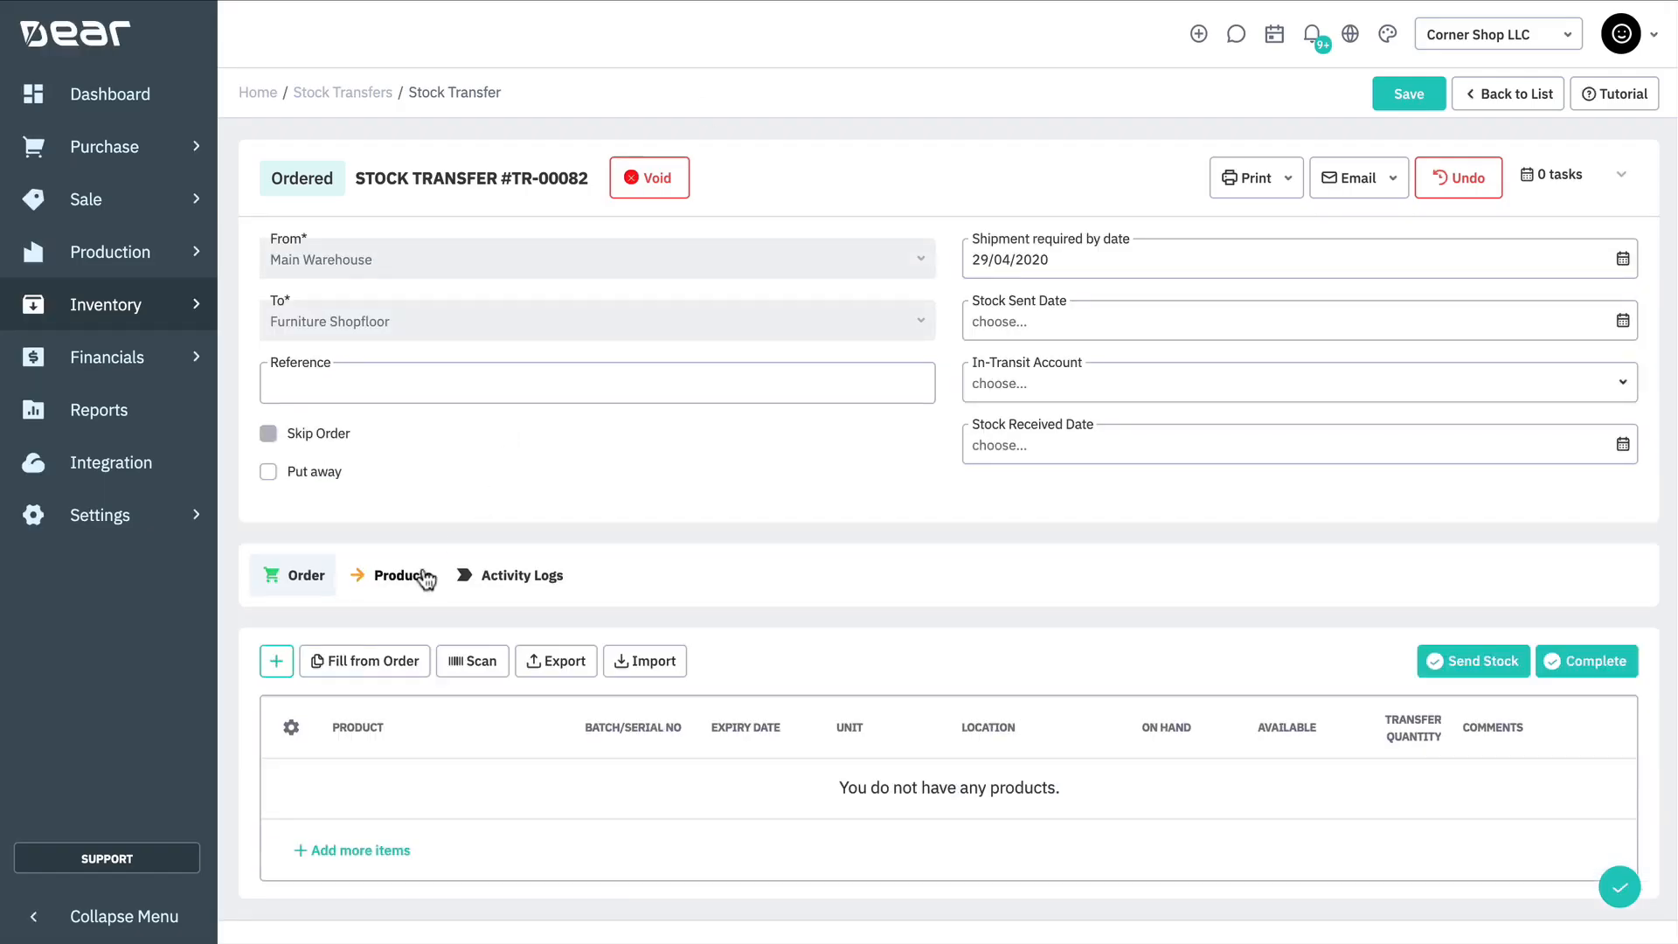
click(375, 664)
click(1608, 453)
click(1056, 777)
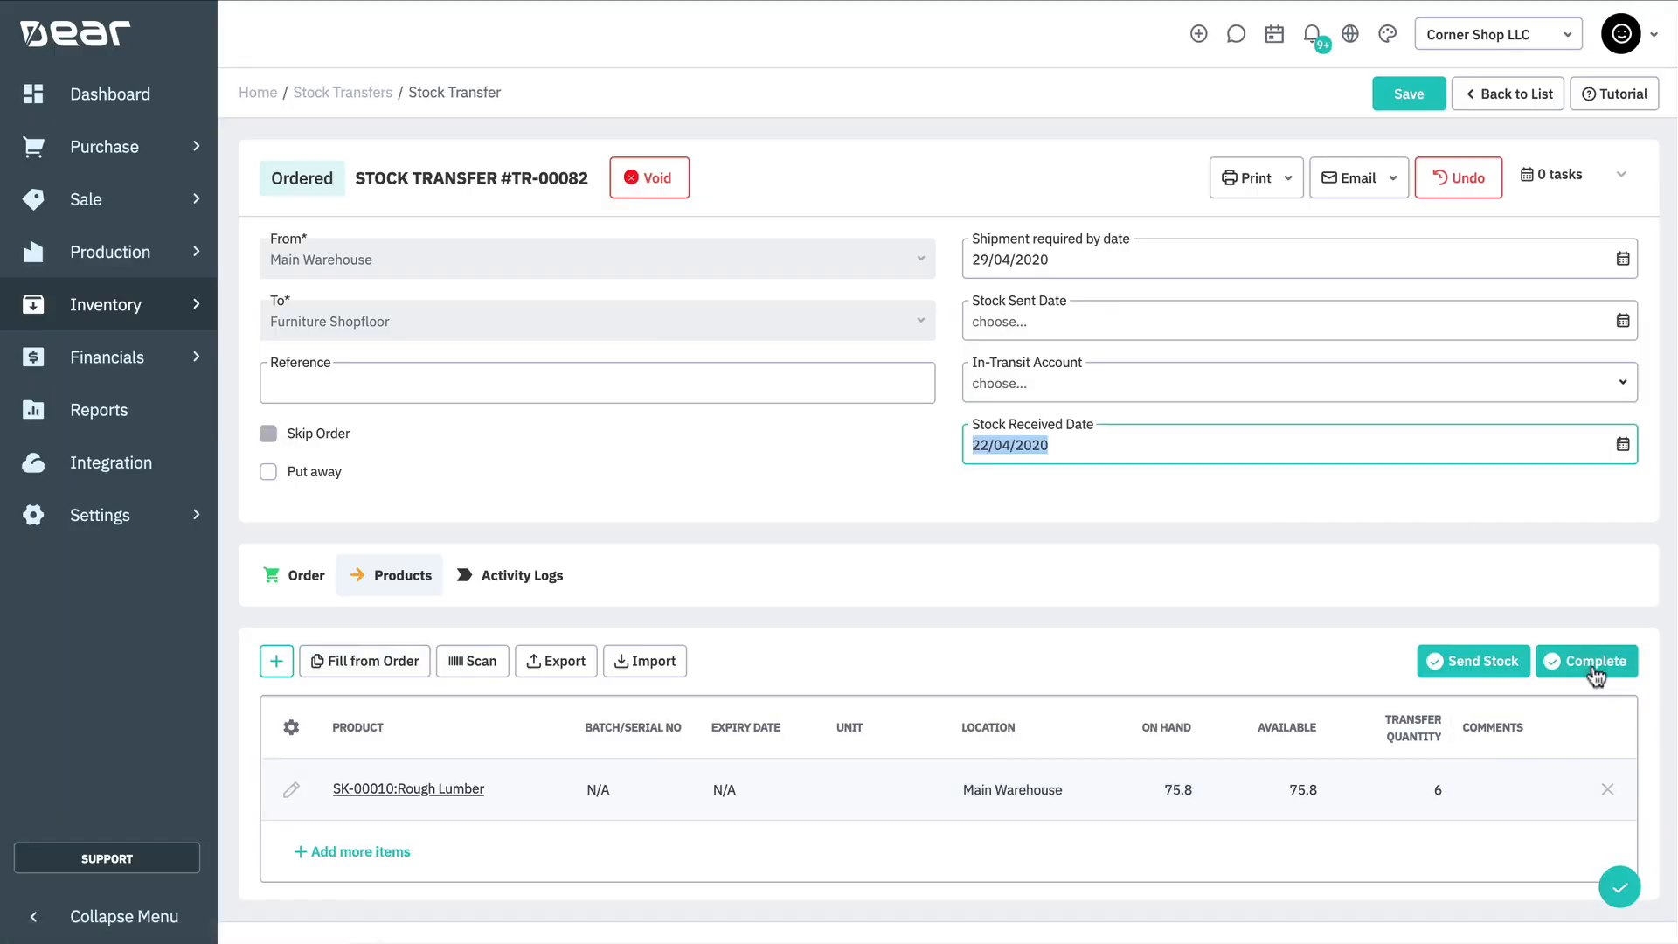
Complete the stock transfer and refresh the related orders list of the production order.
click(1588, 661)
key(ctrl+shift+Tab)
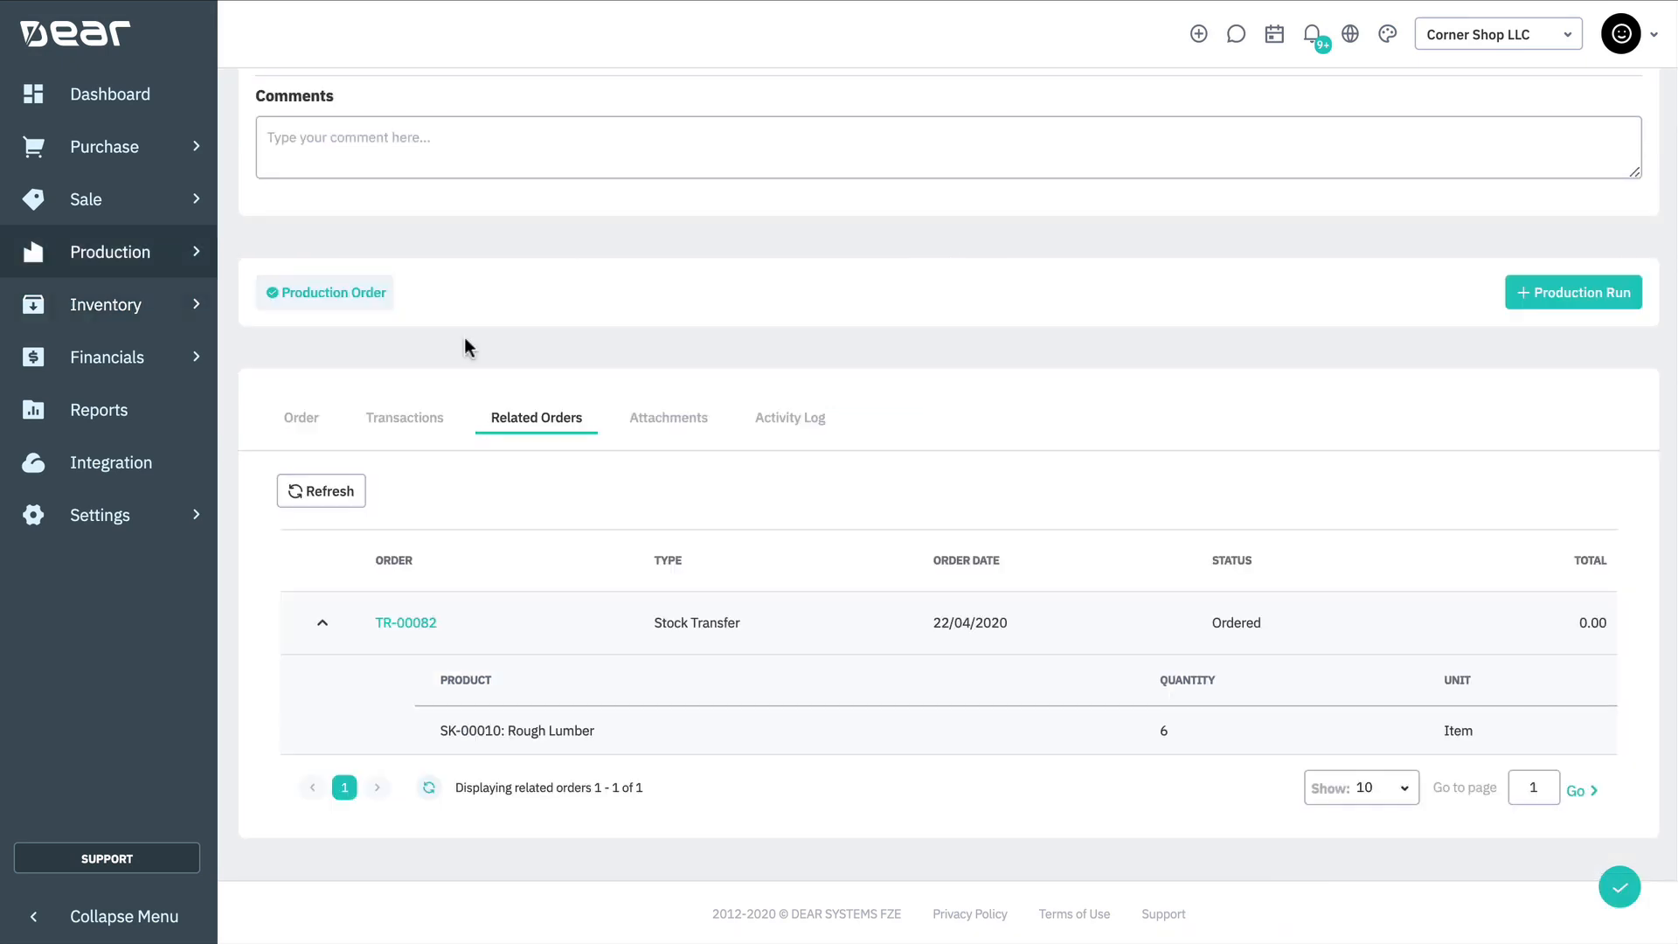
click(325, 481)
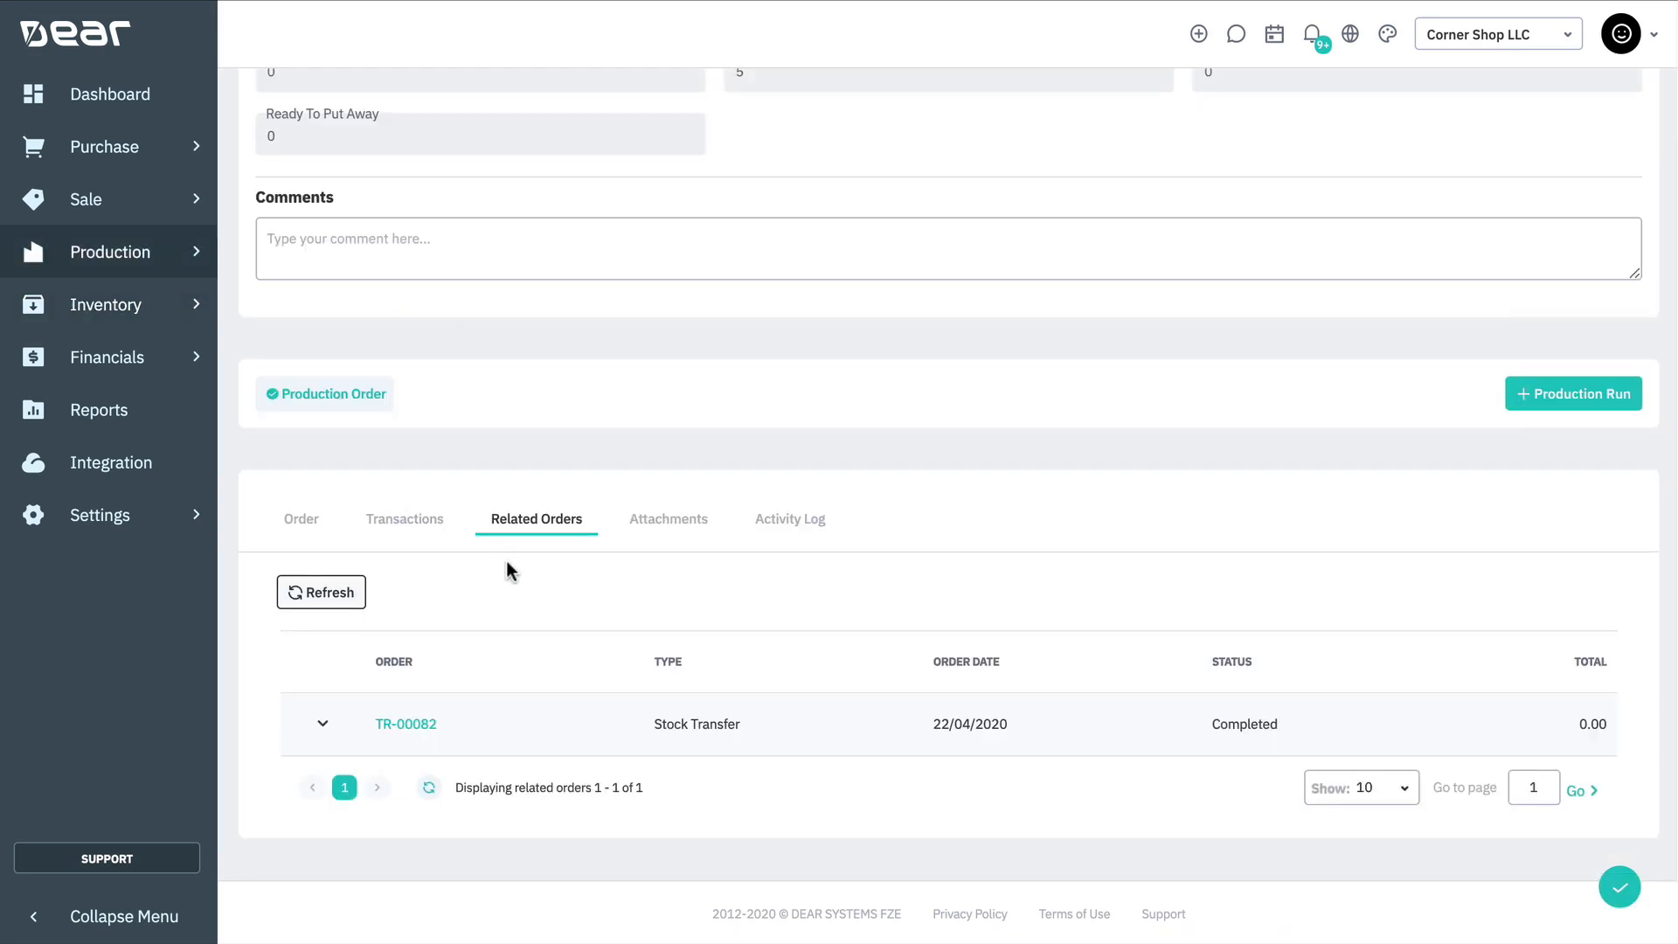
Create a production run for the production order with a quantity to produce of 5.
click(318, 527)
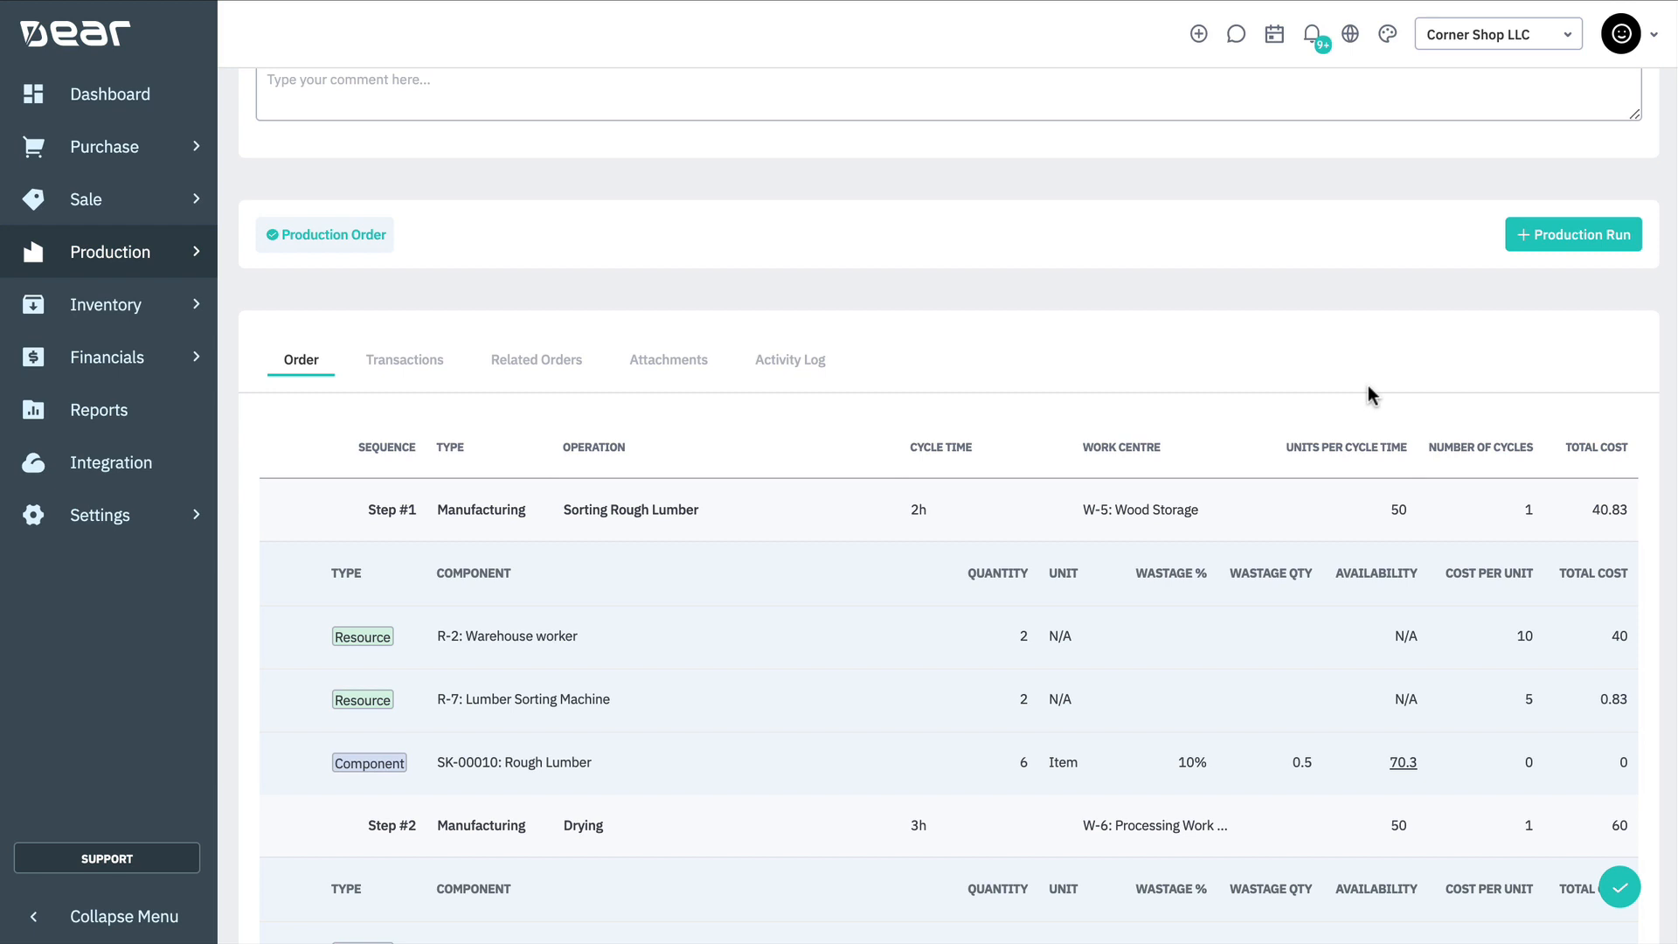
click(1567, 233)
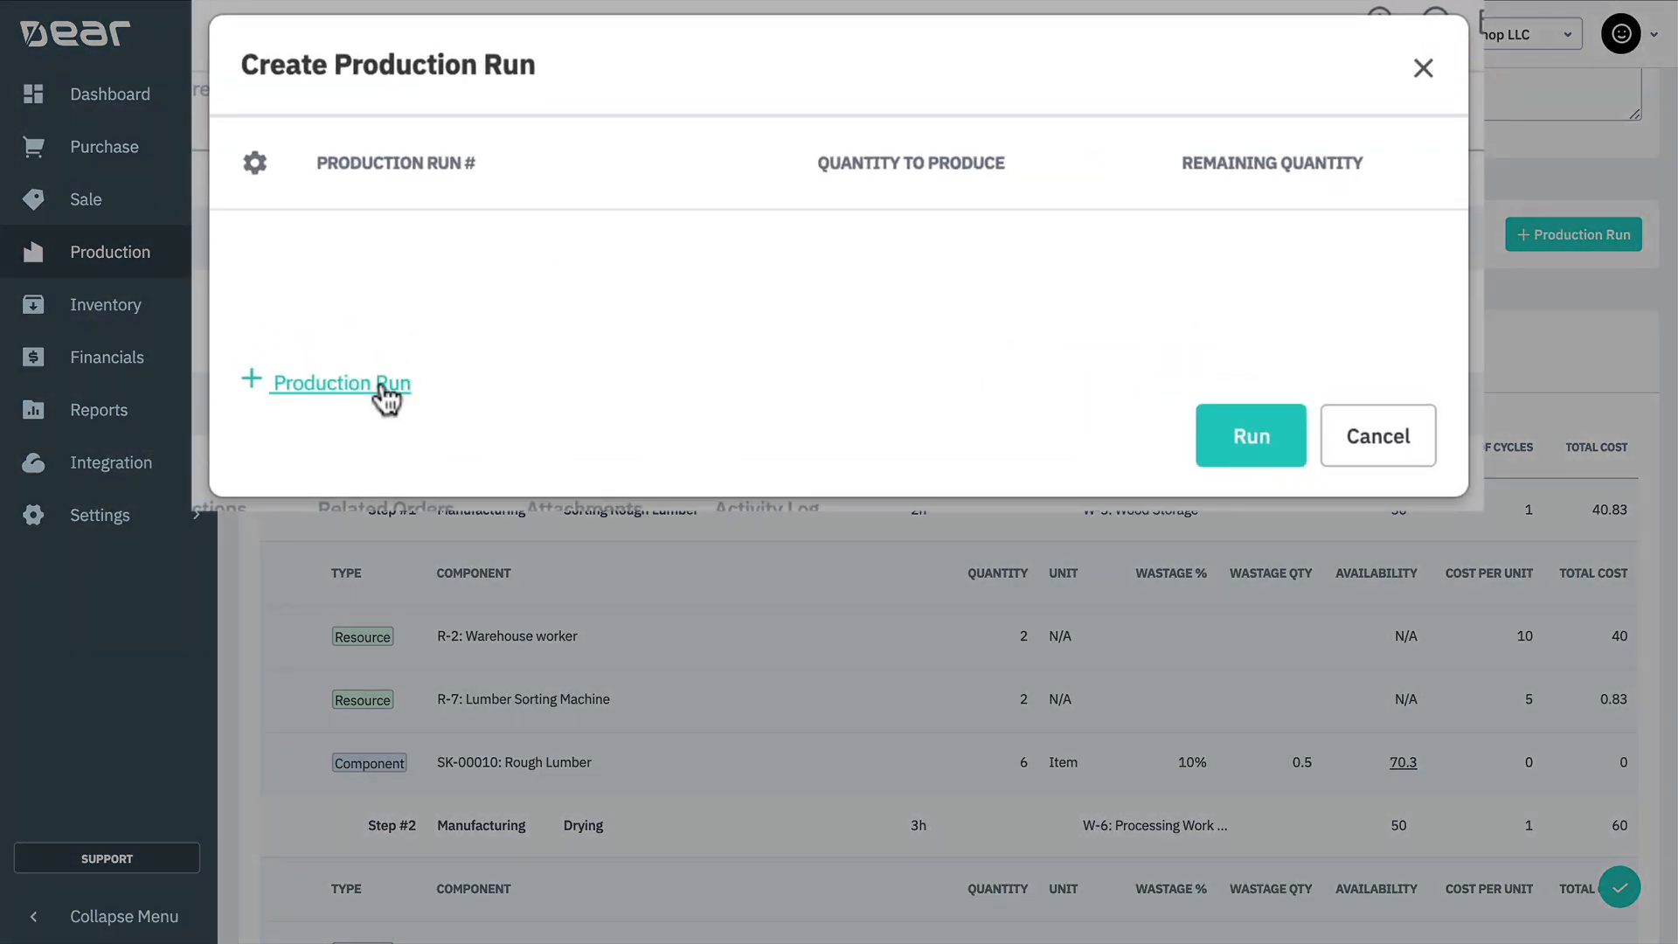
click(383, 390)
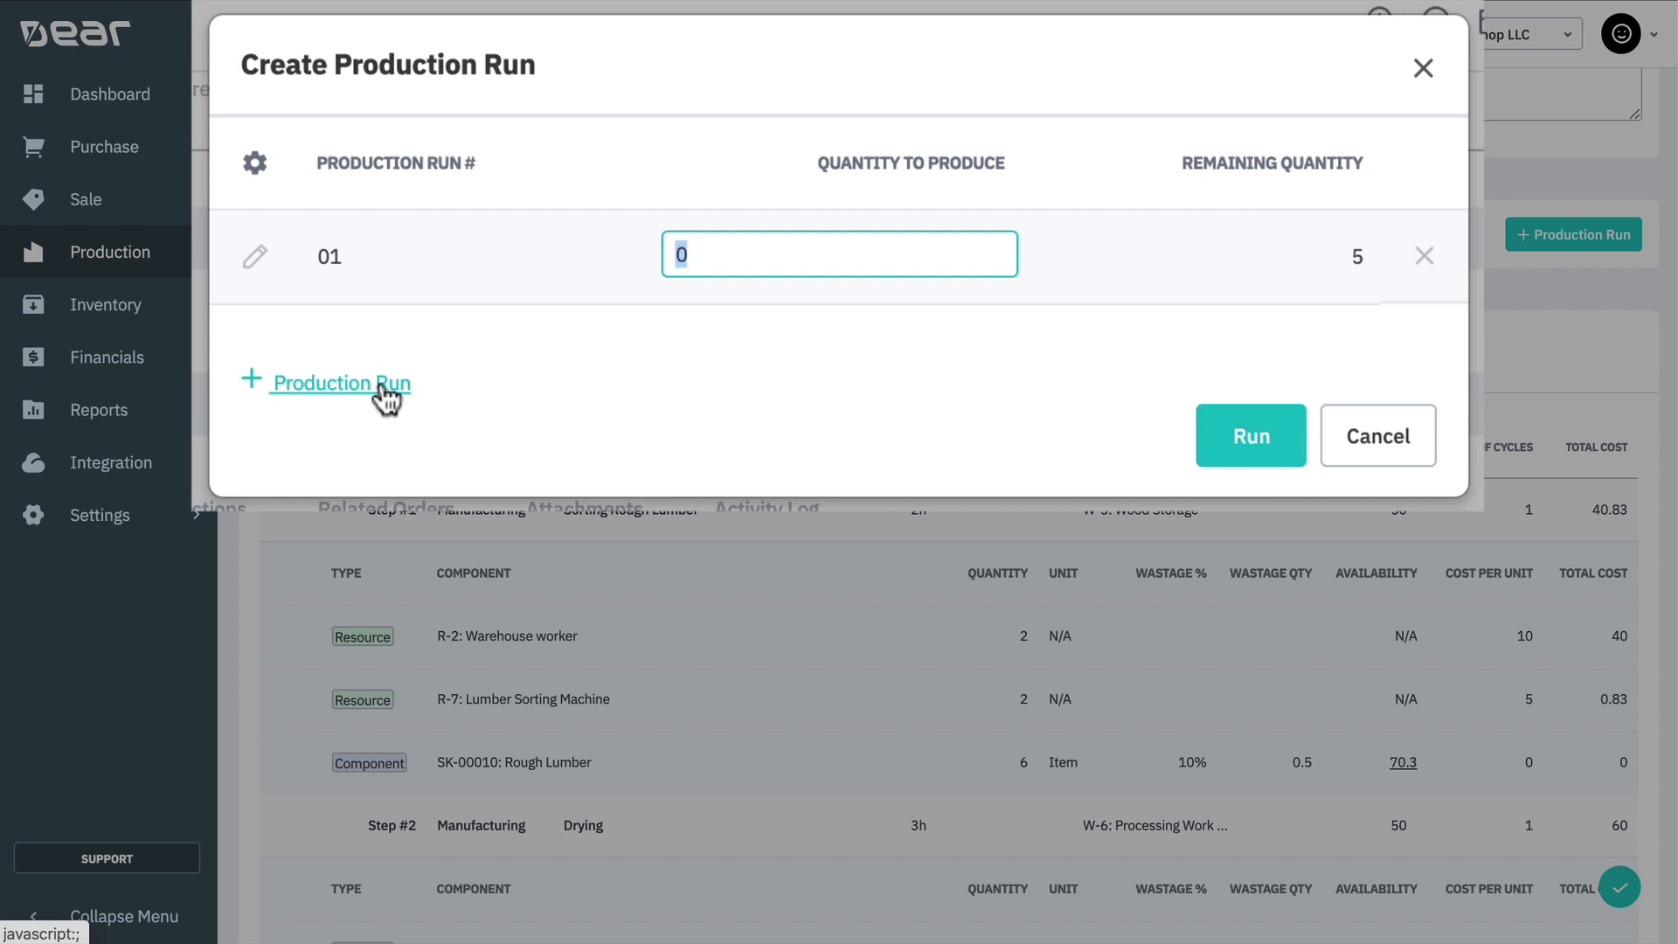
text(5)
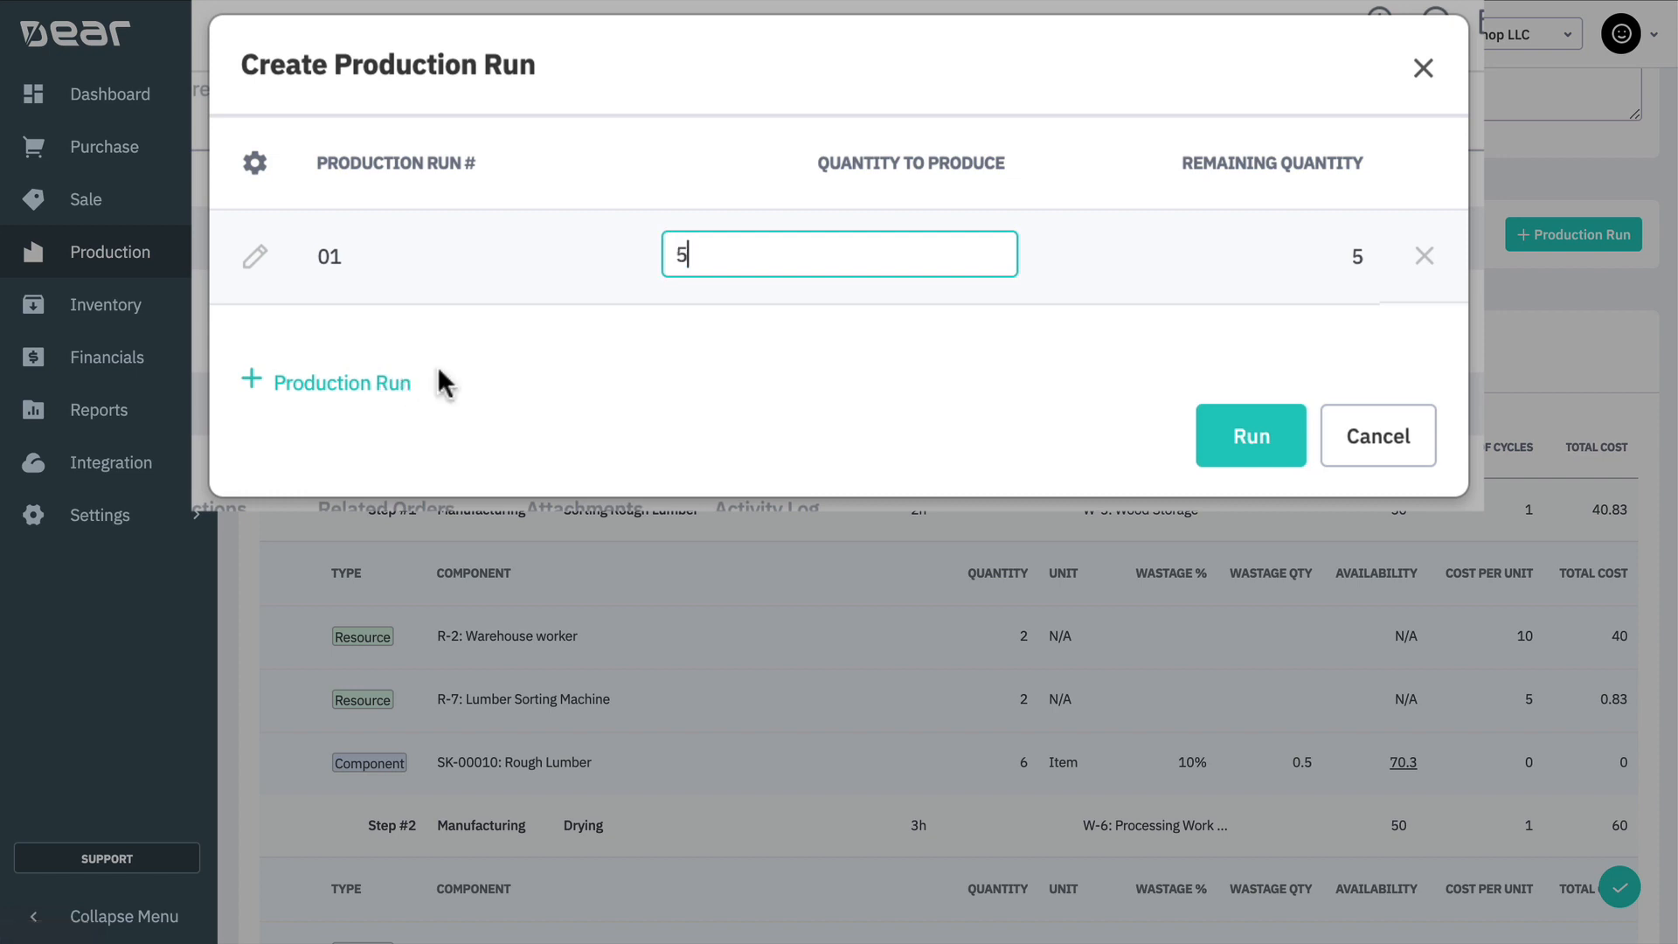
click(1232, 435)
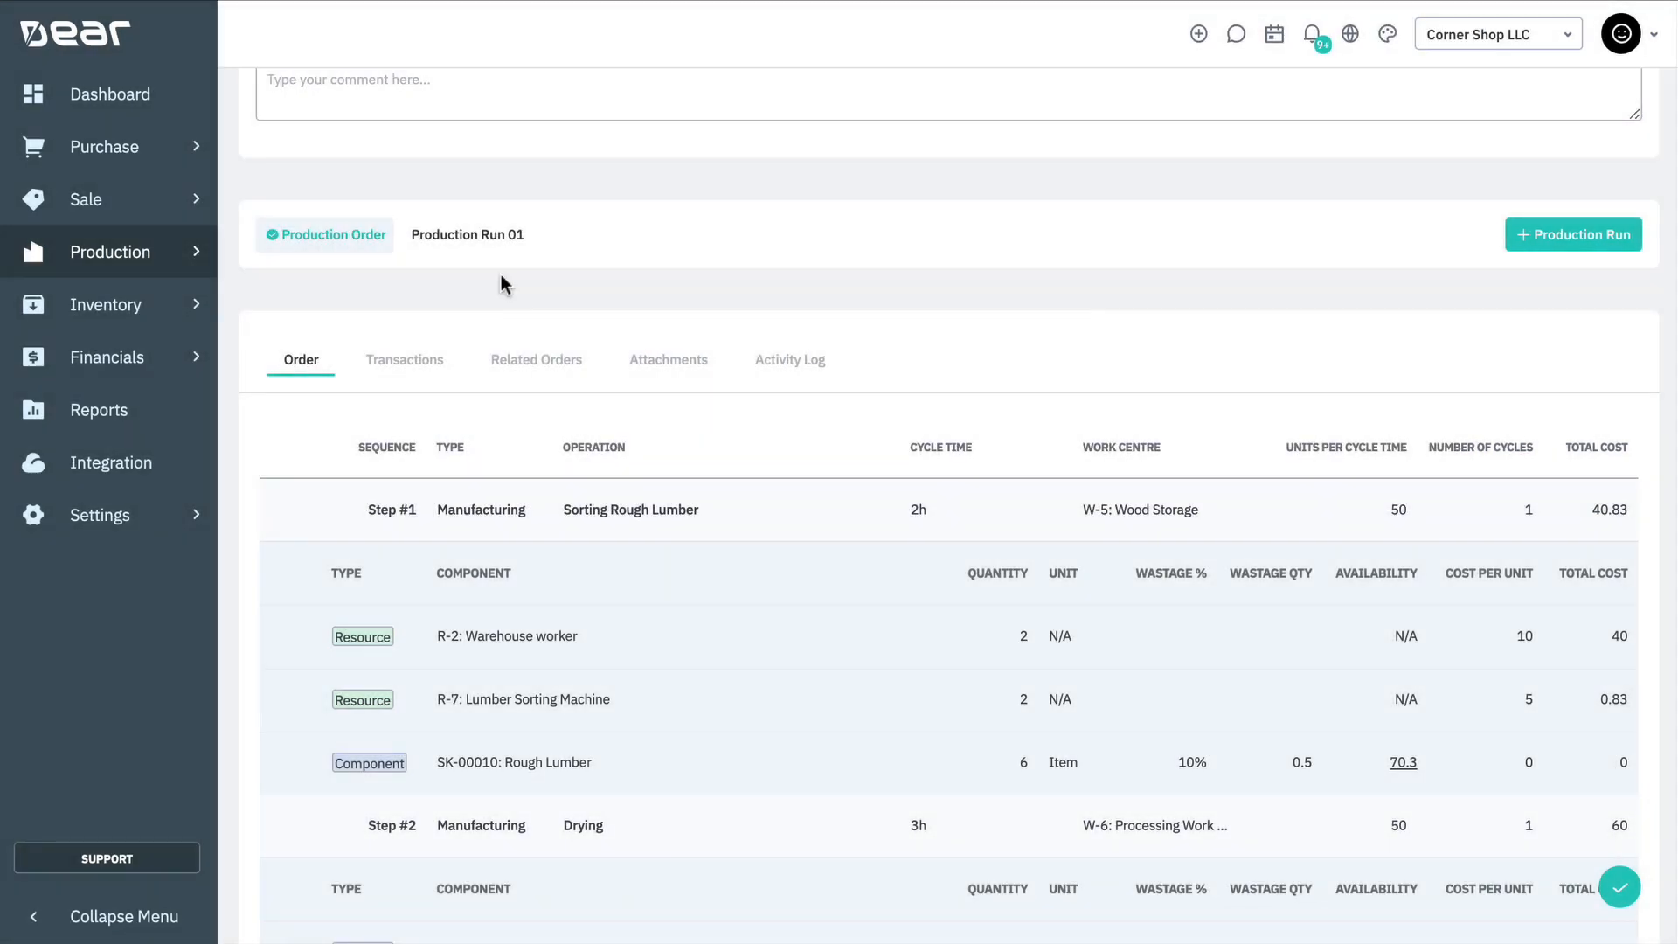
Open Production Run 01 and examine its Sorting Rough Lumber, Drying and Planing operations.
click(442, 234)
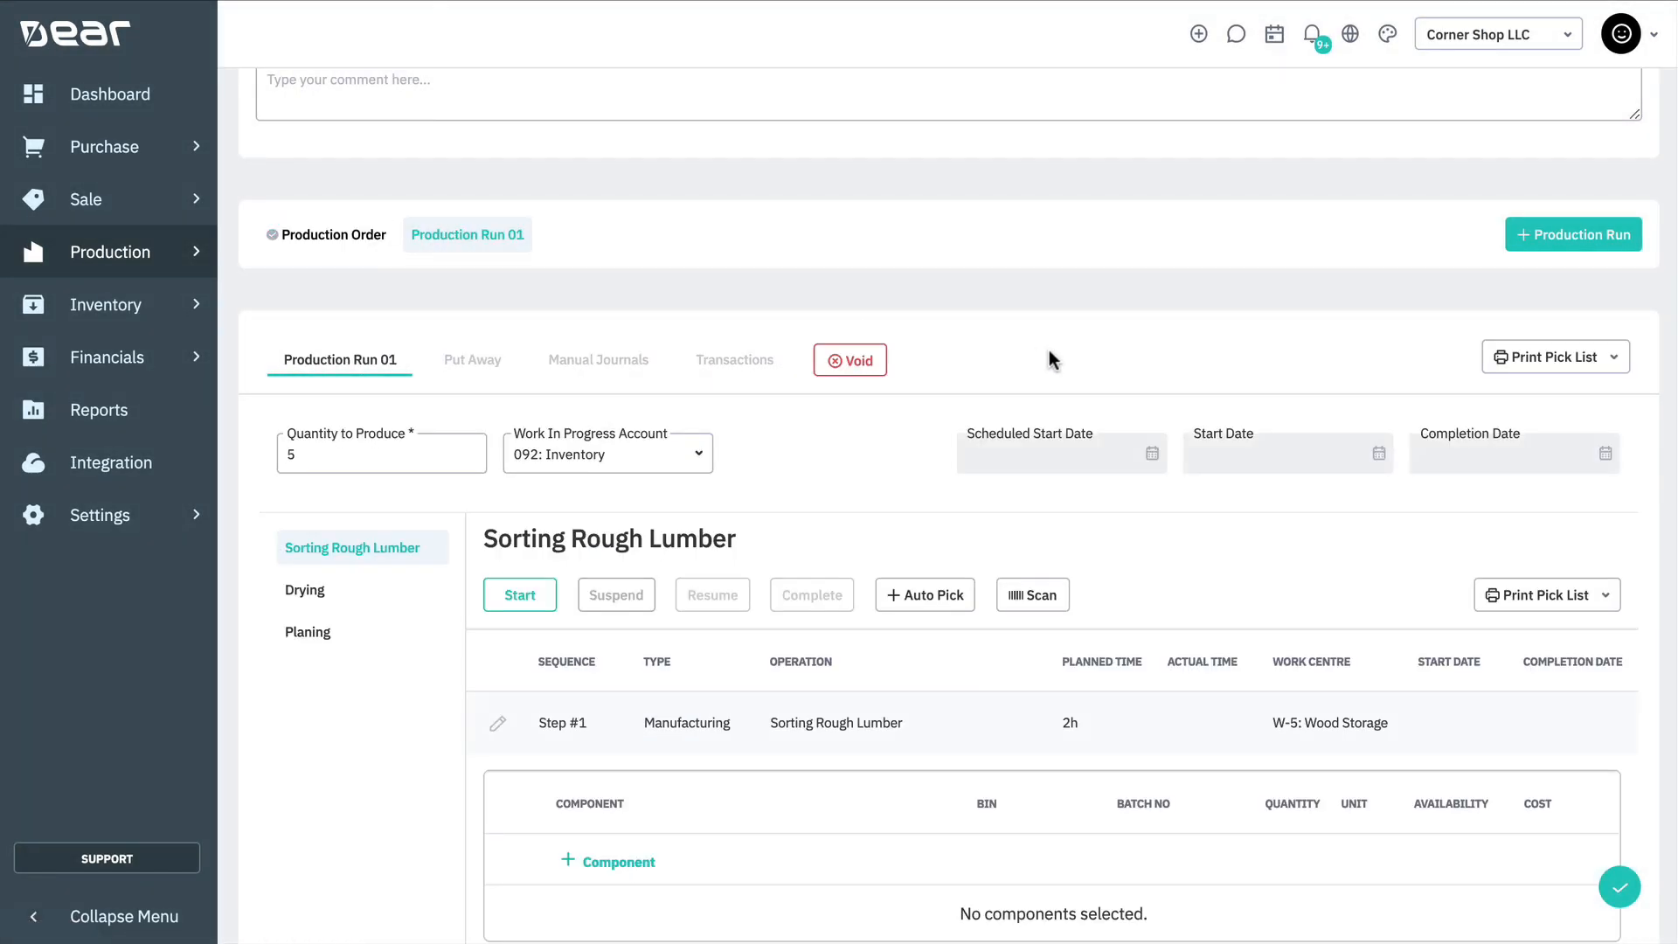
scroll(1048, 354, down, 3)
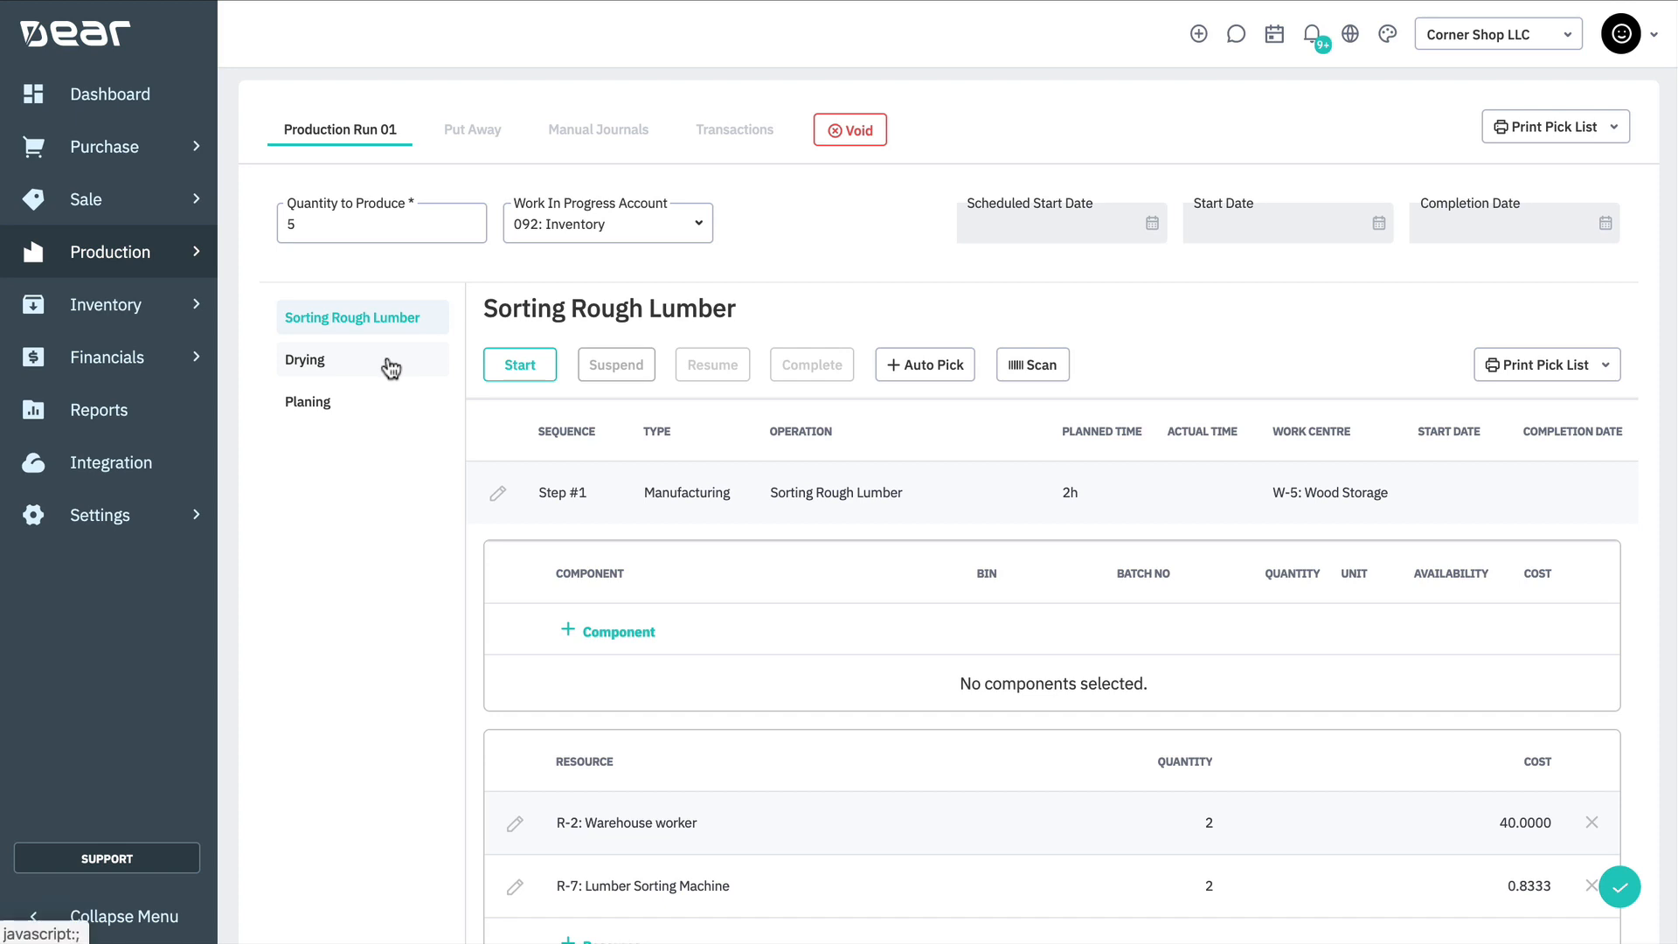
click(387, 363)
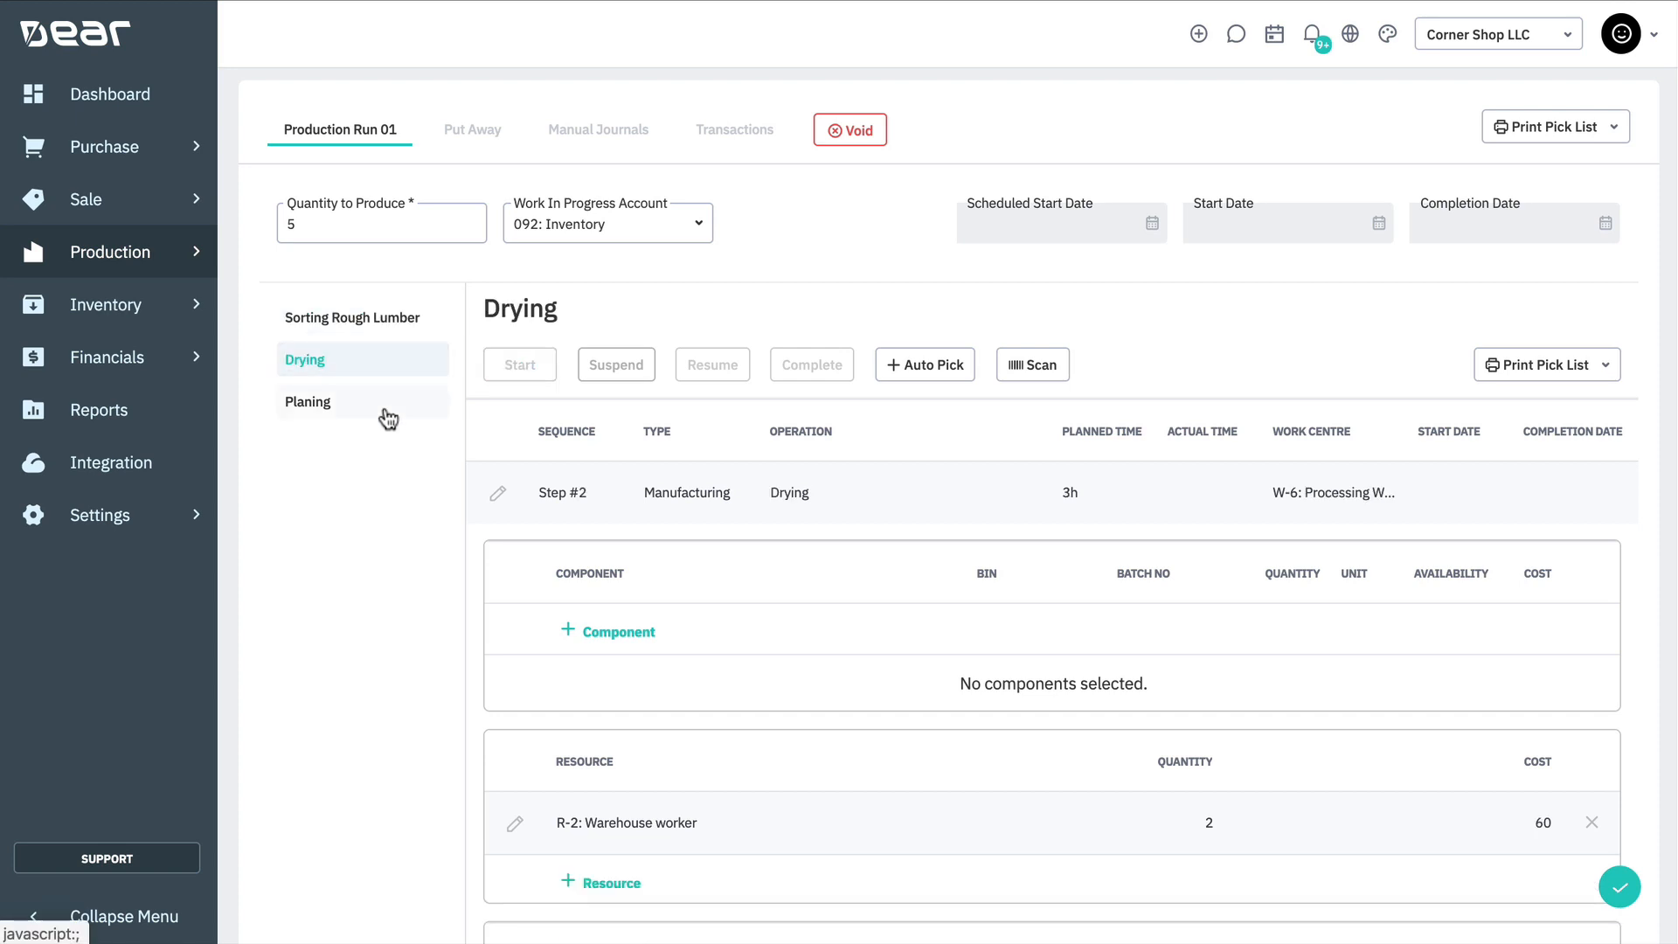
click(389, 401)
click(385, 325)
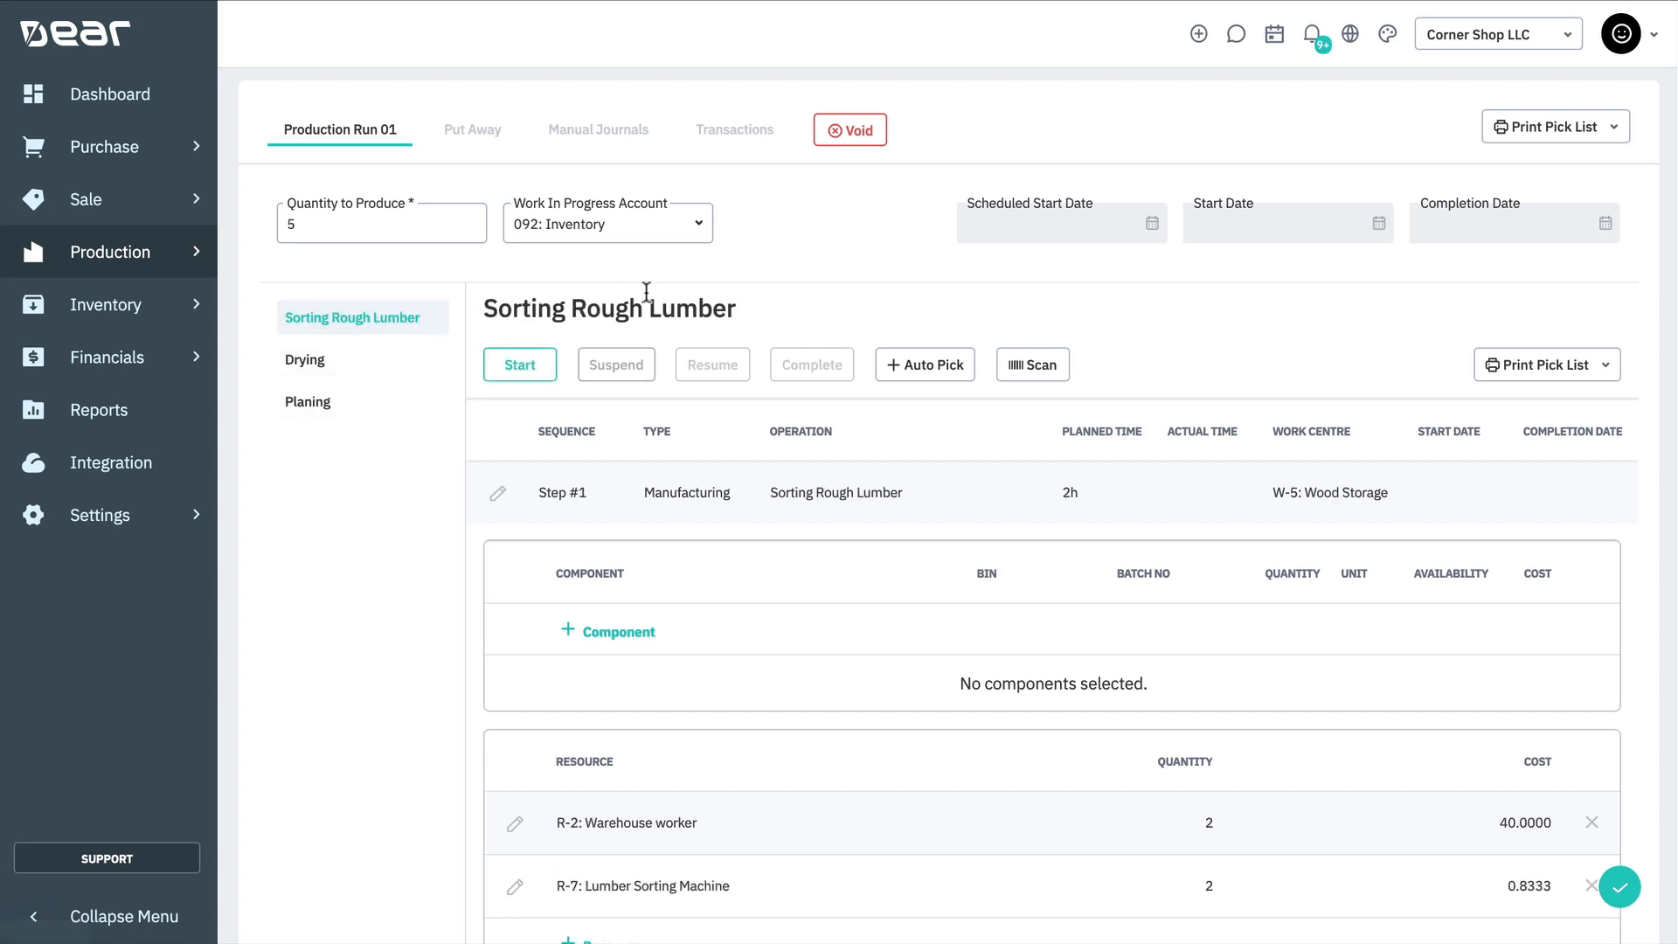
Auto-pick the components of the Sorting Rough Lumber operation and set the SK-00010: Rough Lumber quantity to 5.5.
click(926, 365)
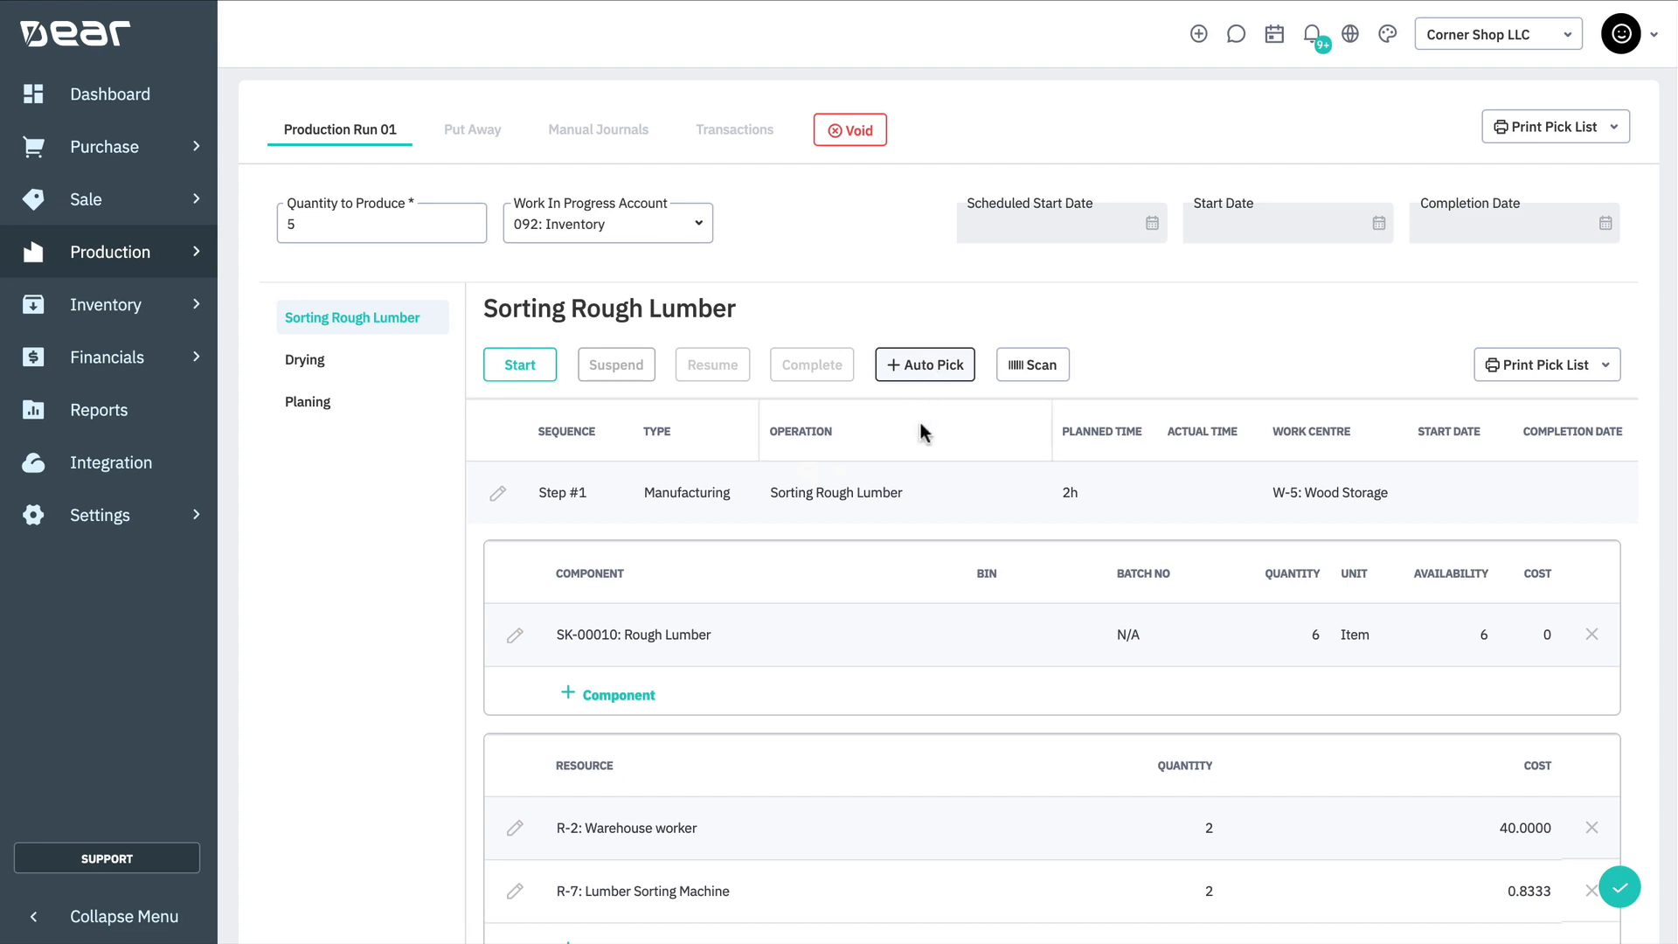
click(1315, 635)
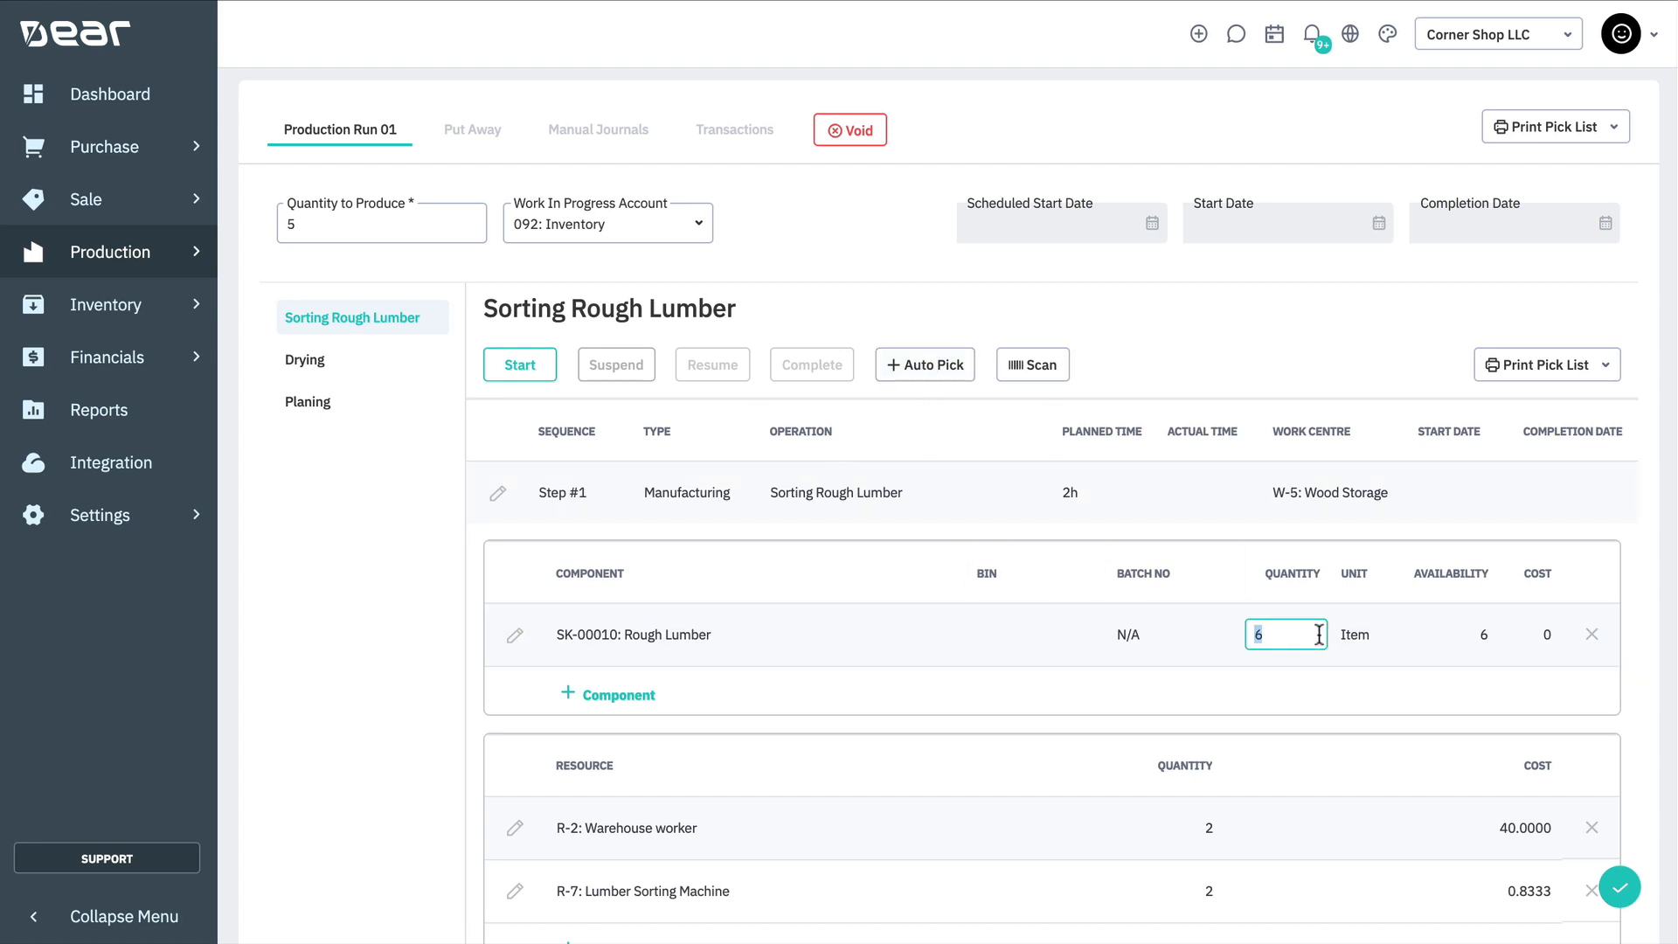
text(5.5)
click(1245, 329)
Start the Sorting Rough Lumber operation and suspend it with the reason "Machine needs cleaning".
click(536, 371)
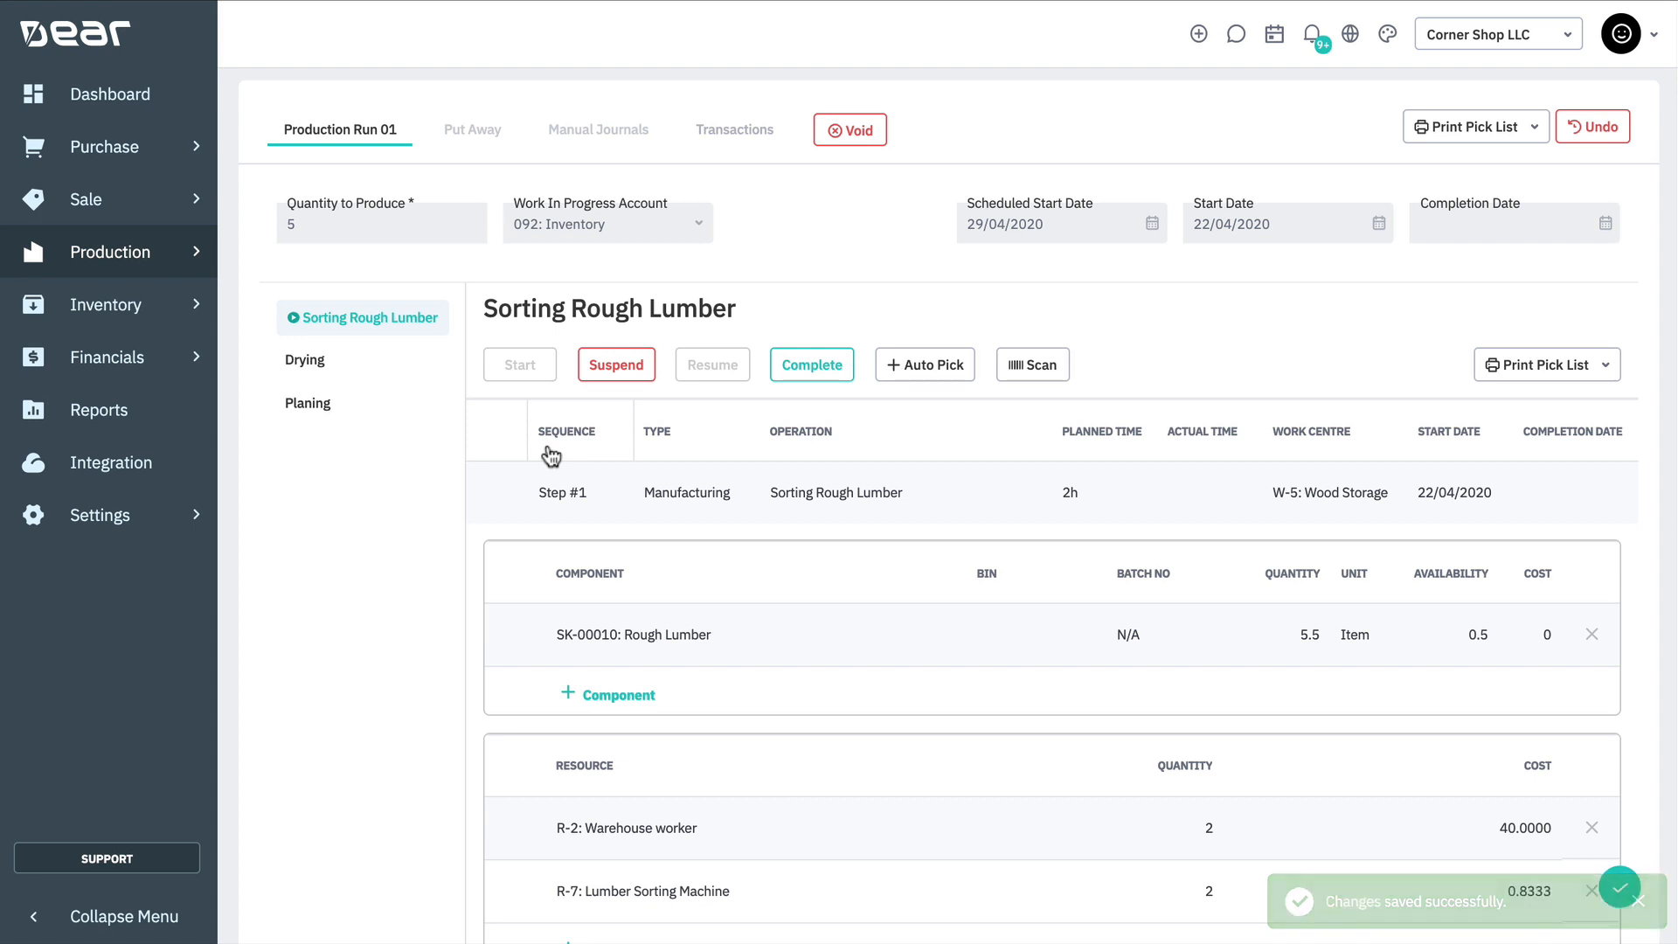
click(616, 372)
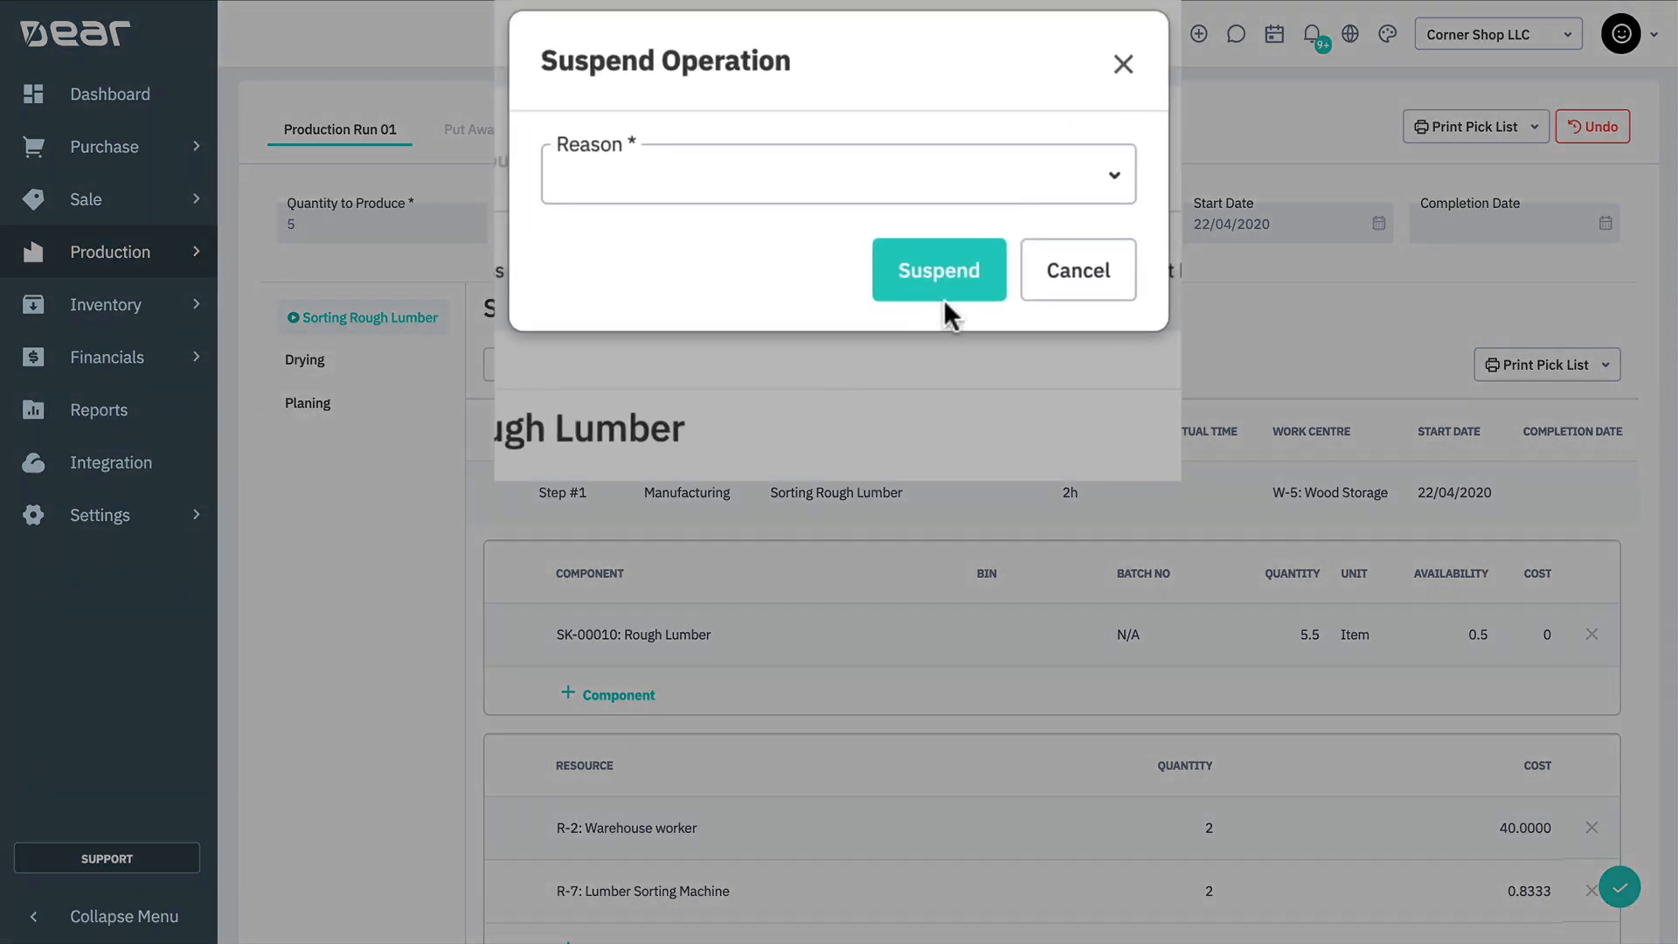
click(1111, 185)
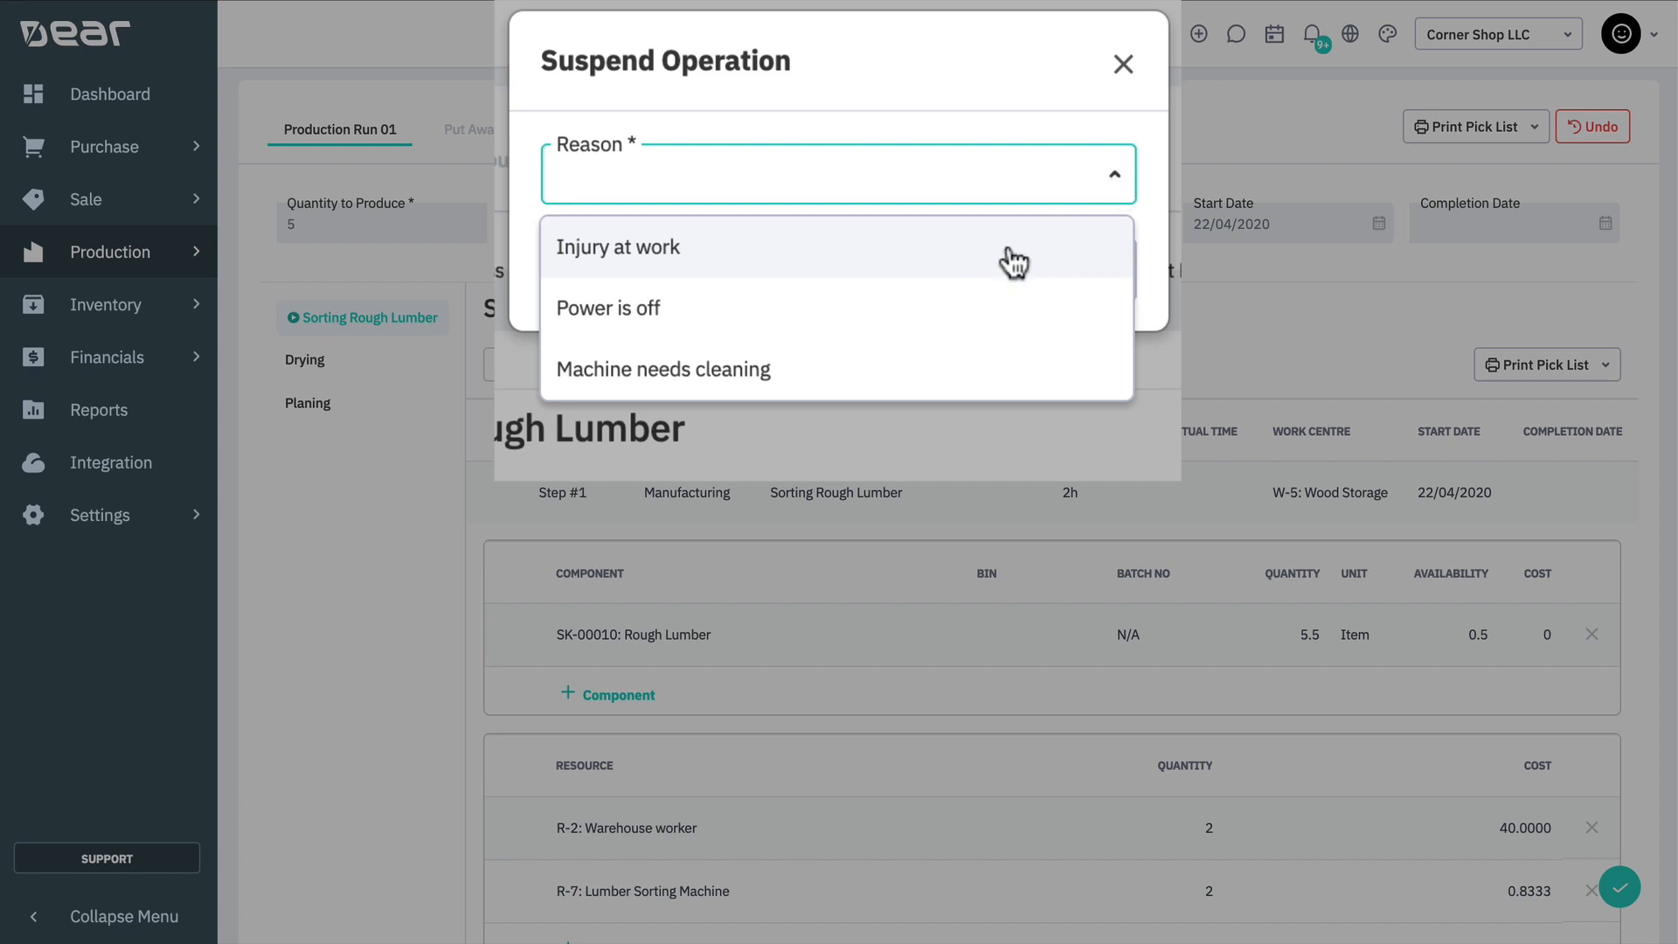
click(931, 360)
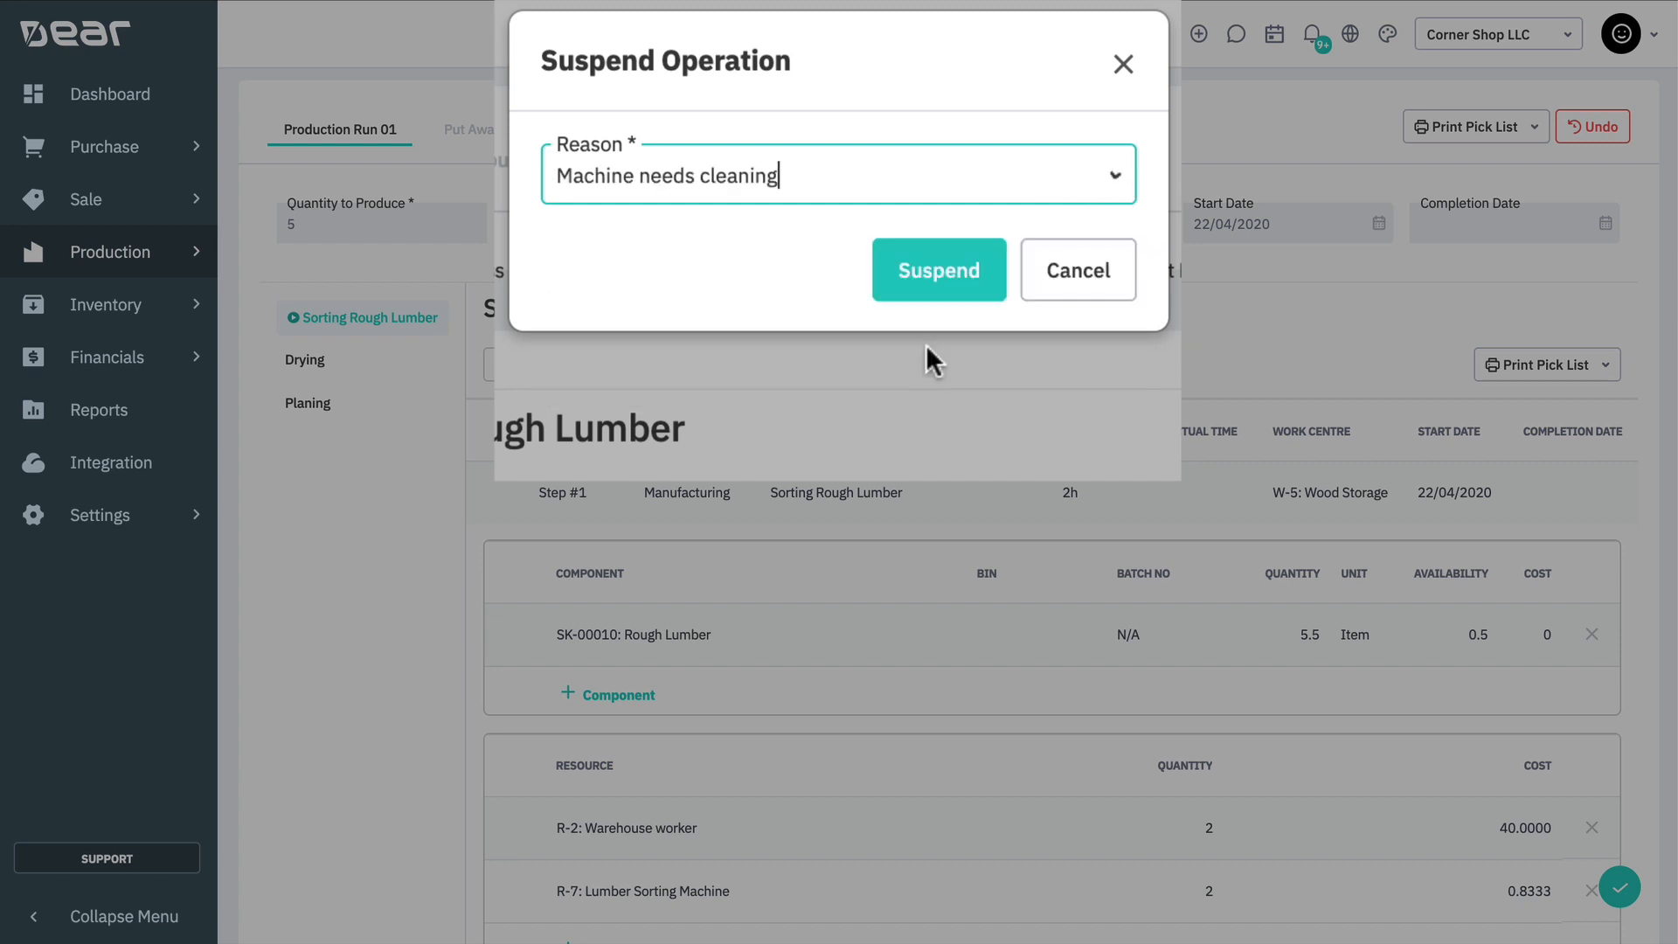
click(955, 291)
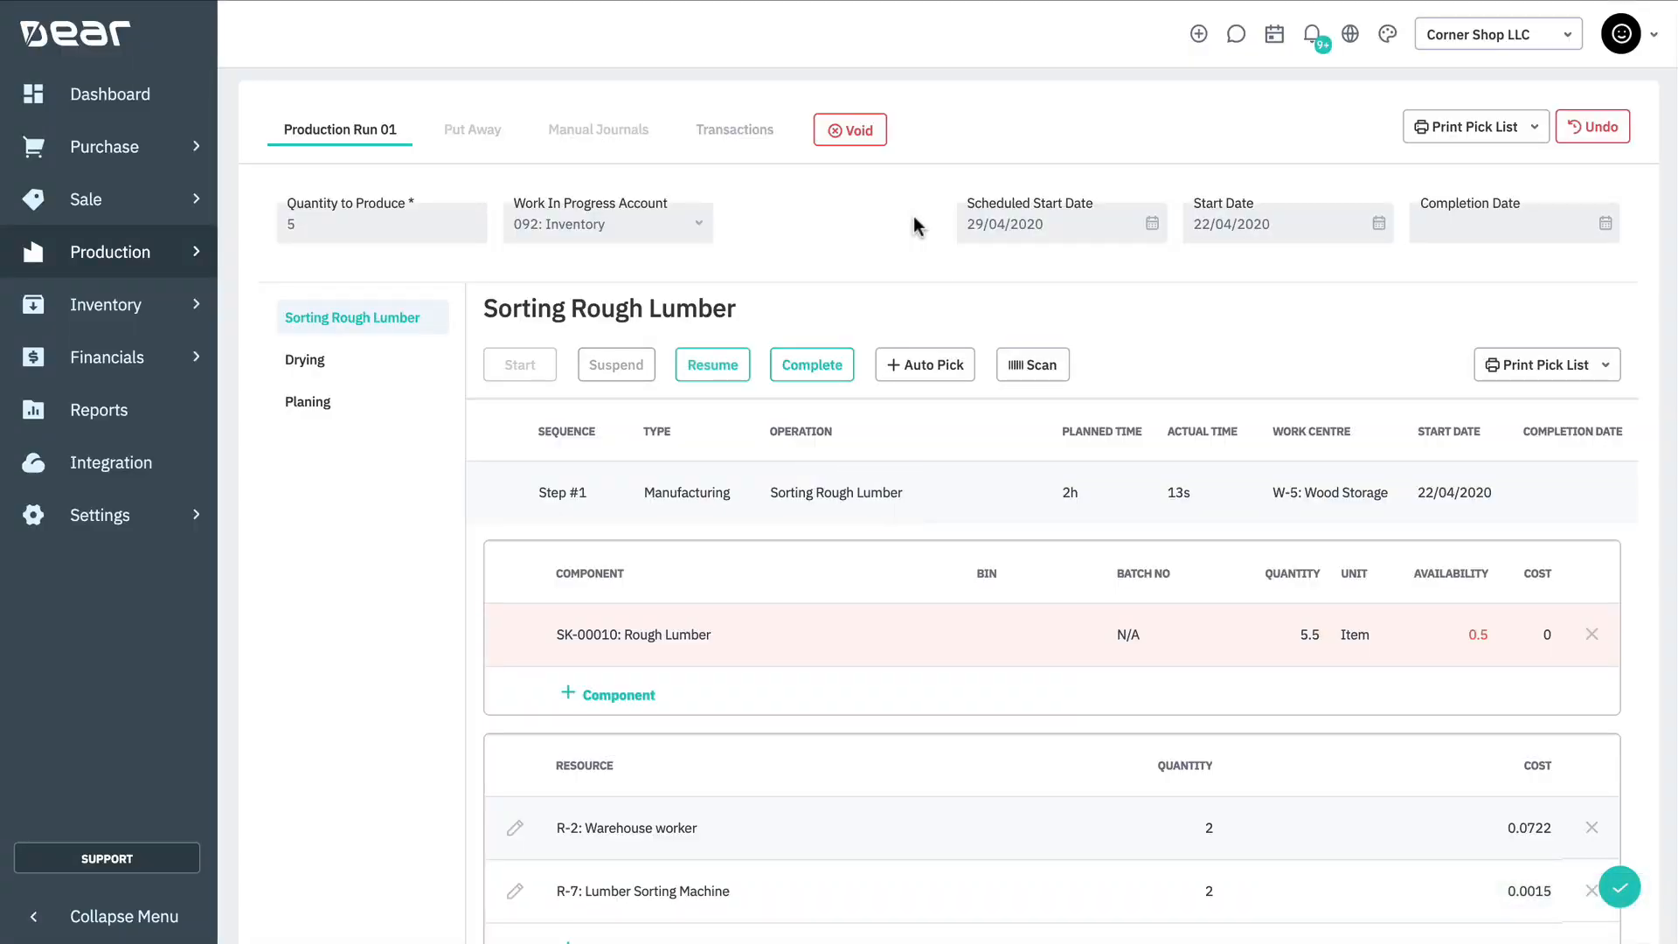
Resume the suspended Sorting Rough Lumber operation and complete it.
click(737, 366)
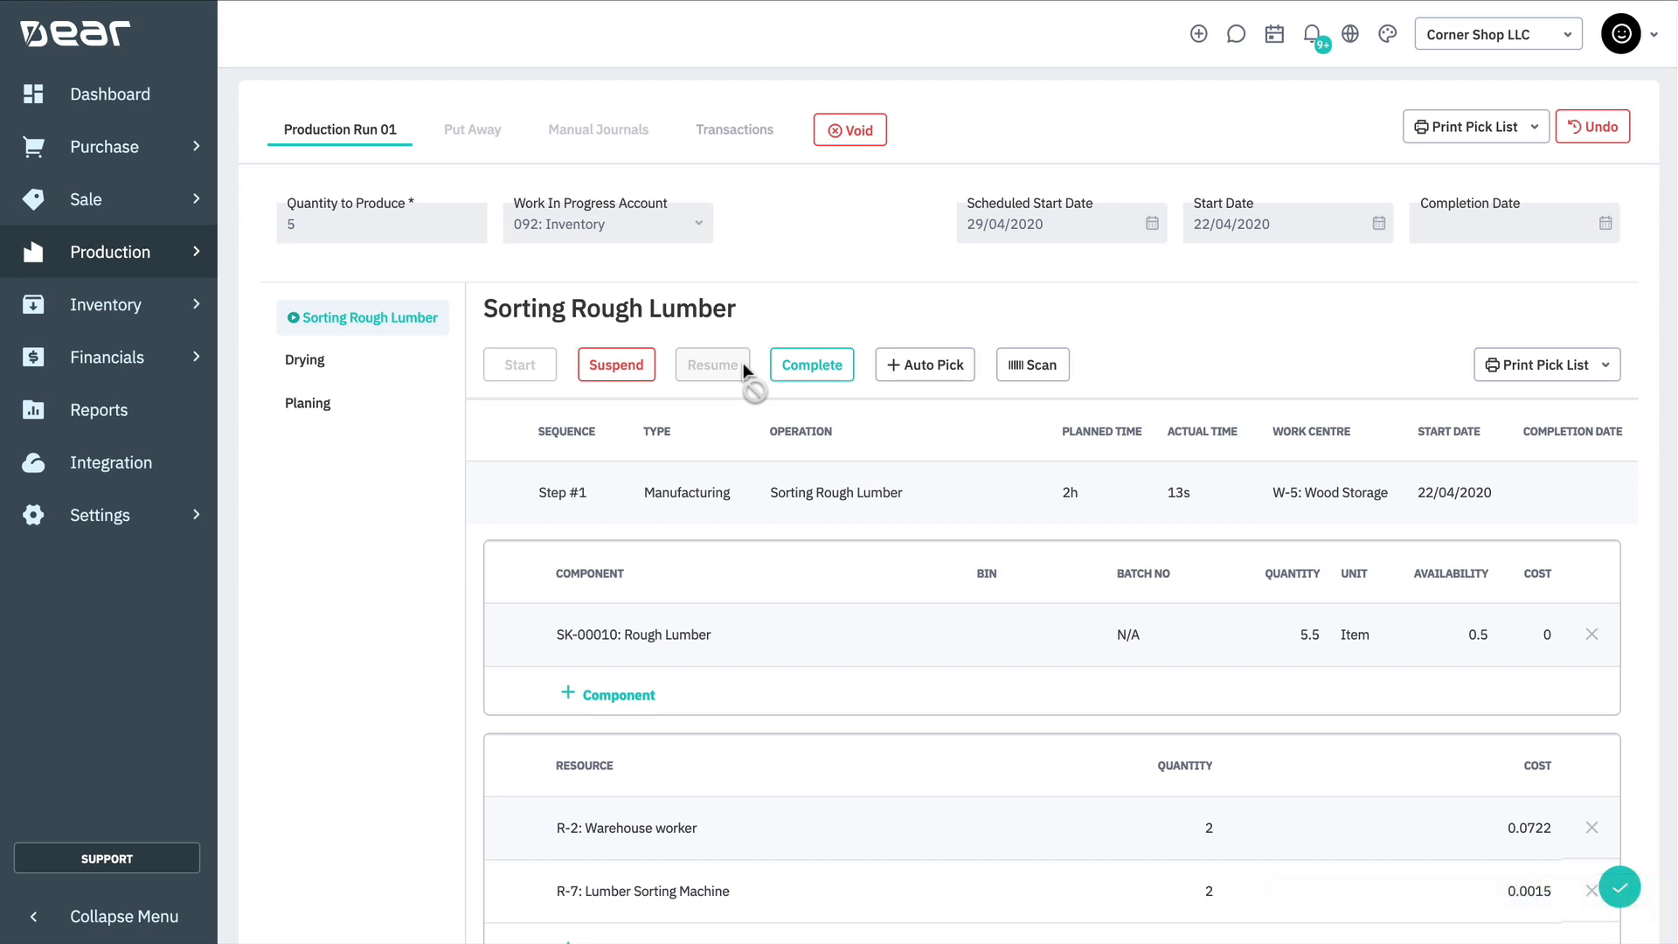
click(816, 354)
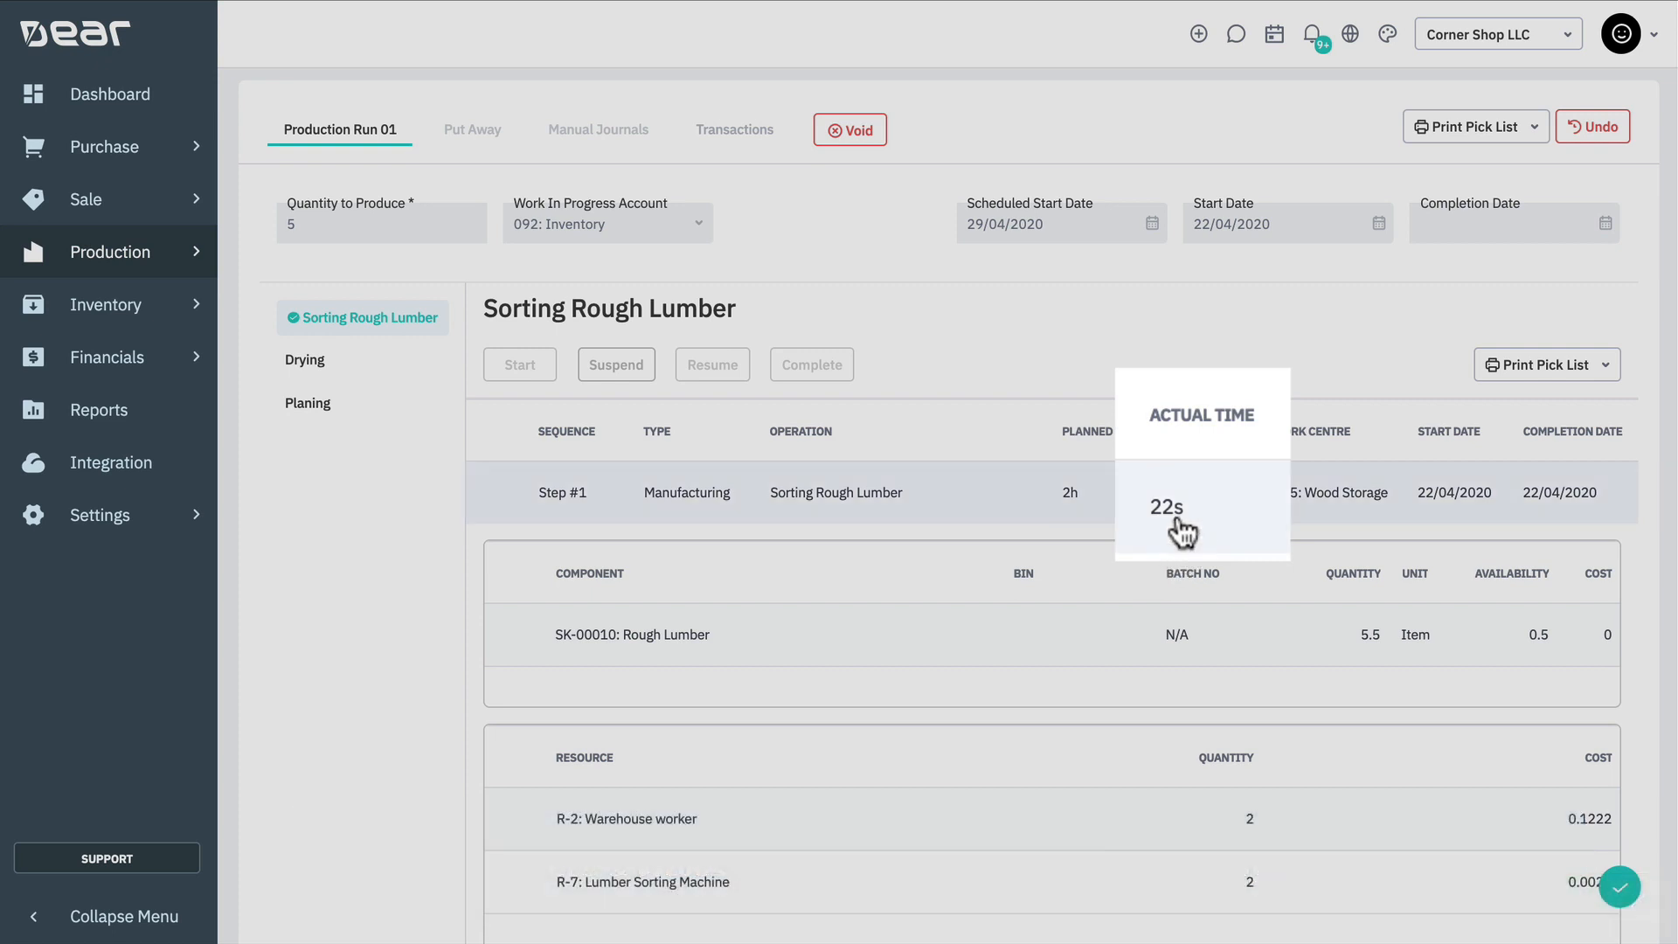
Set the actual time of the completed Sorting Rough Lumber operation to 200s.
click(1178, 517)
double_click(1189, 509)
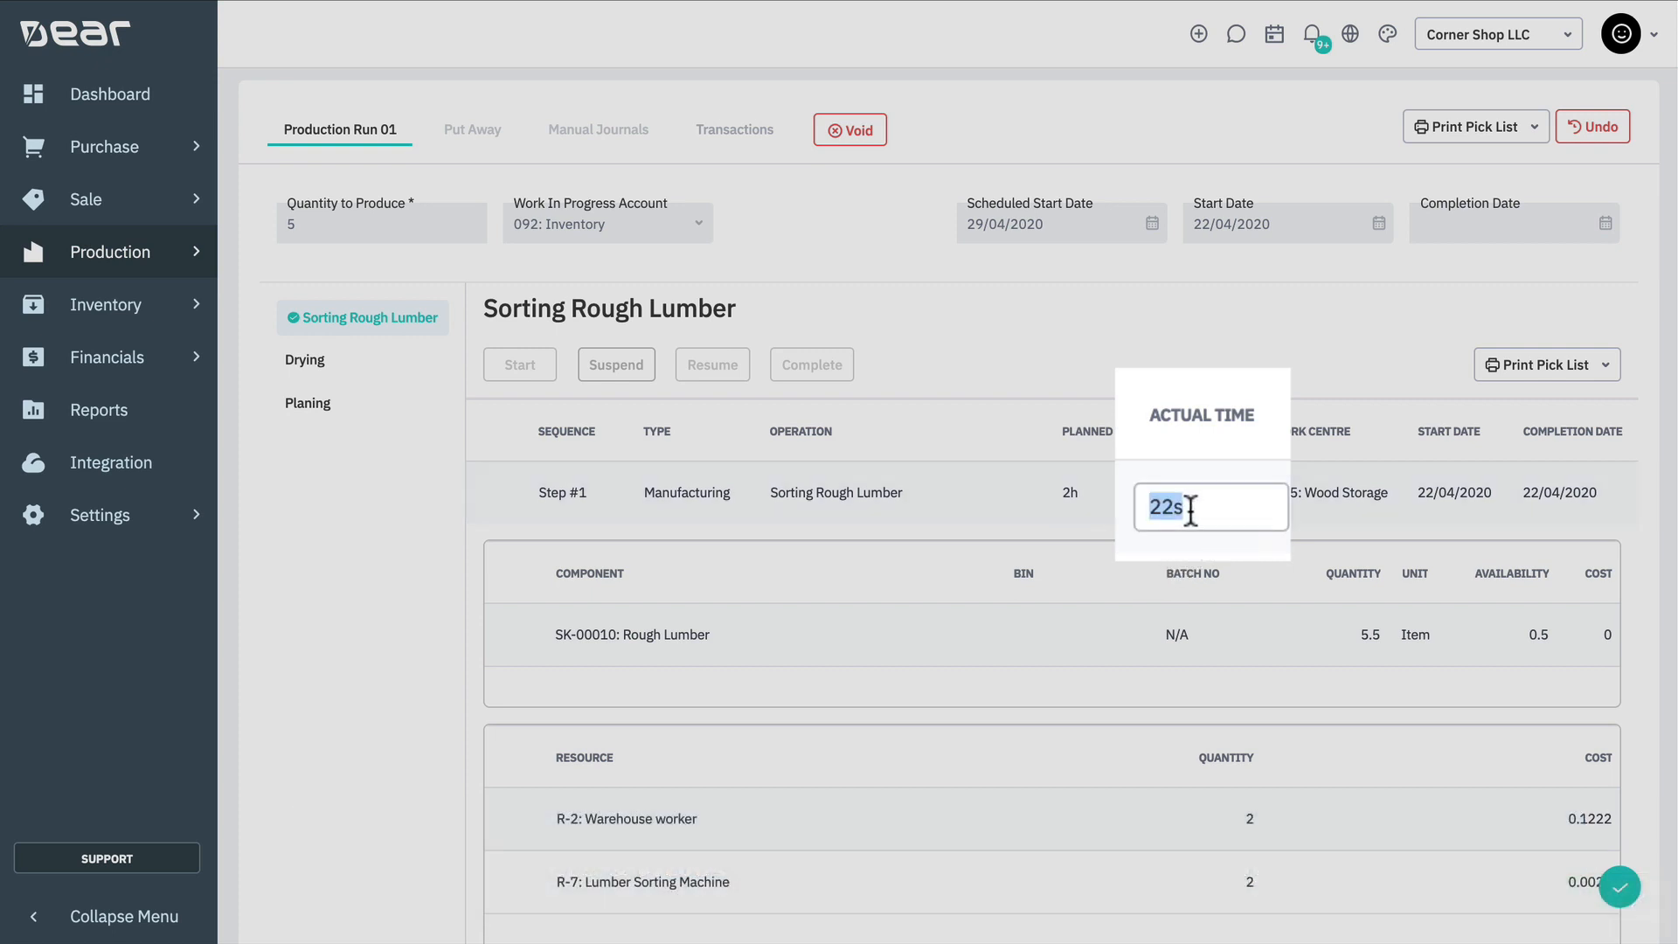
text(200s)
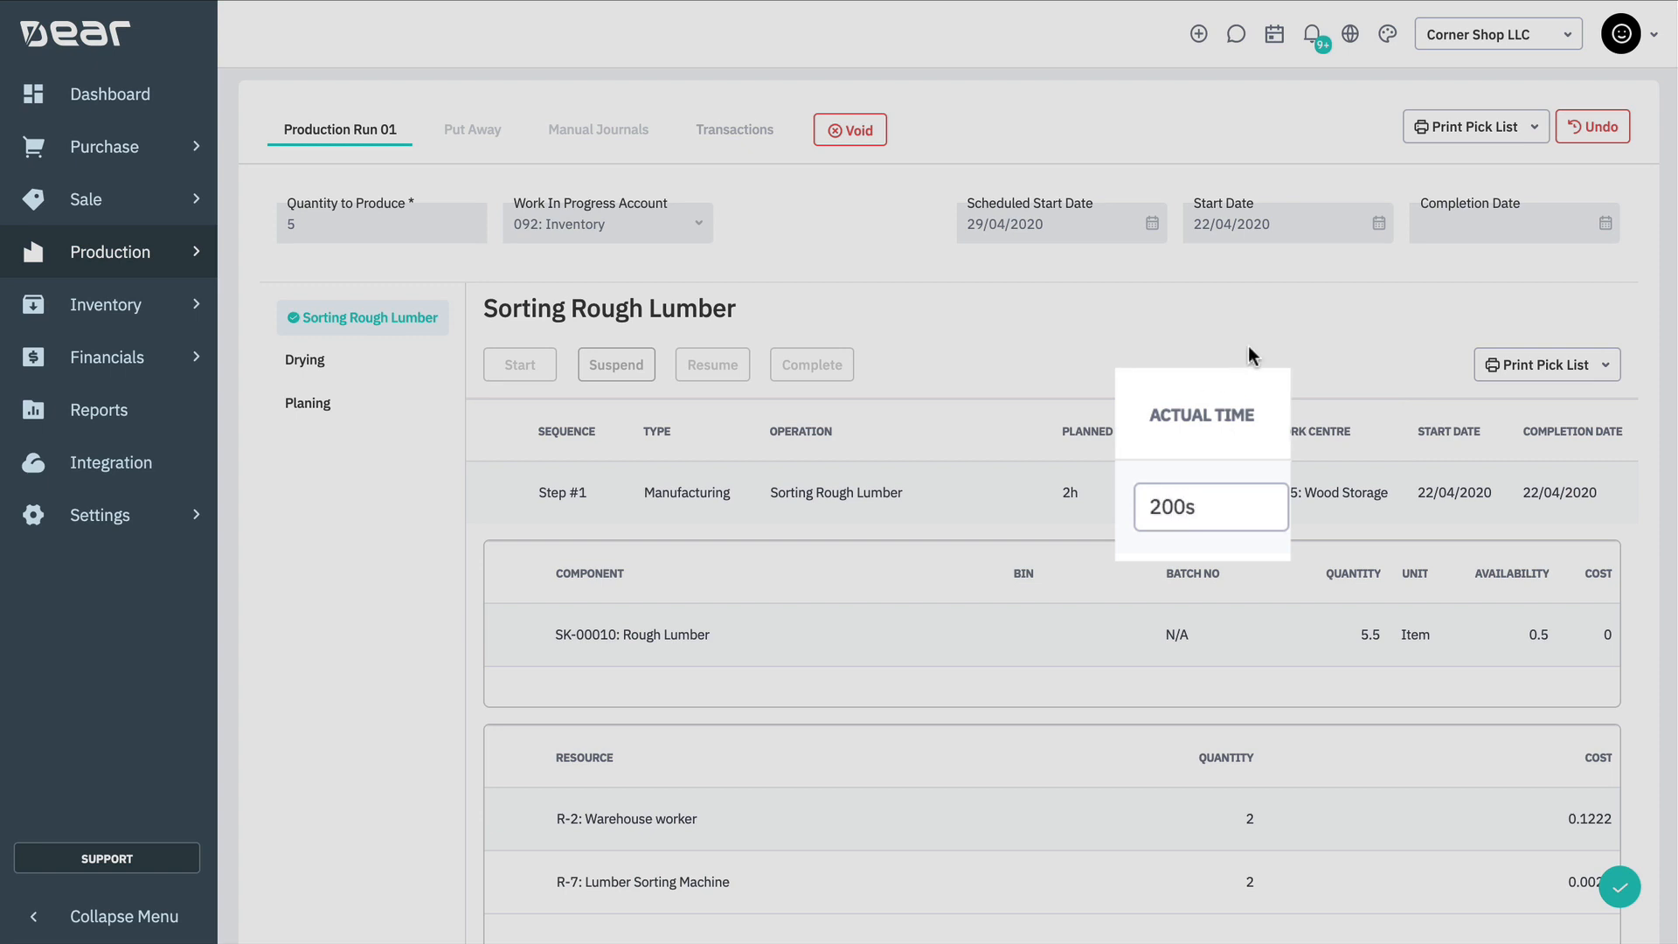
key(Return)
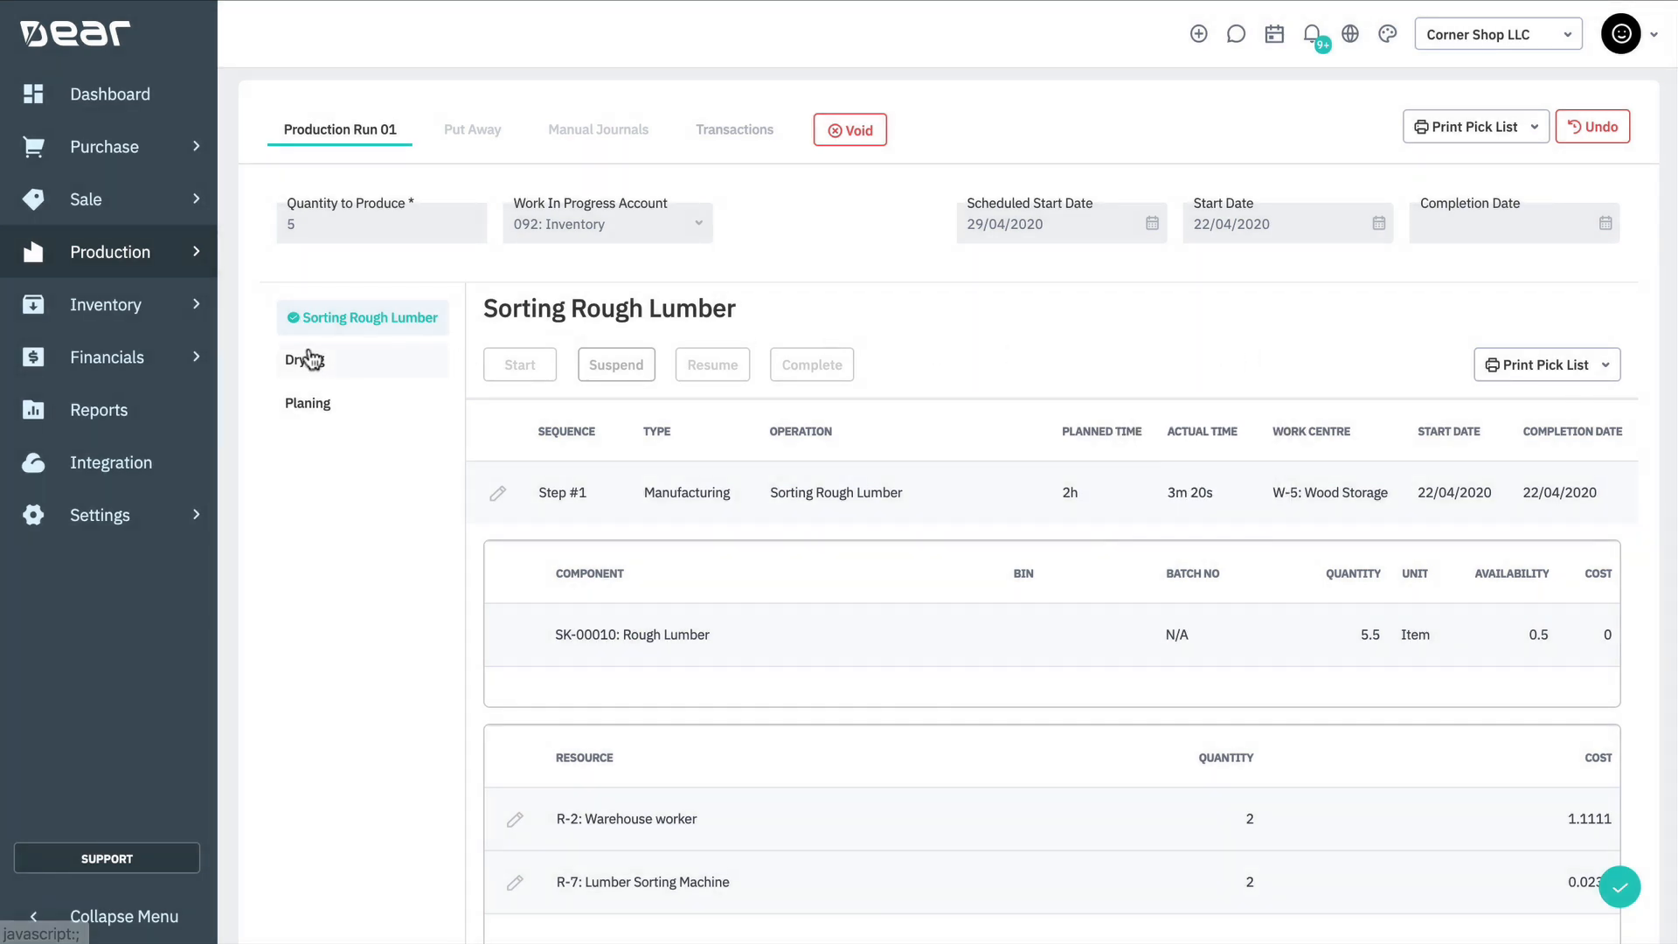
Start and complete the Drying and Planing operations of Production Run 01.
click(306, 359)
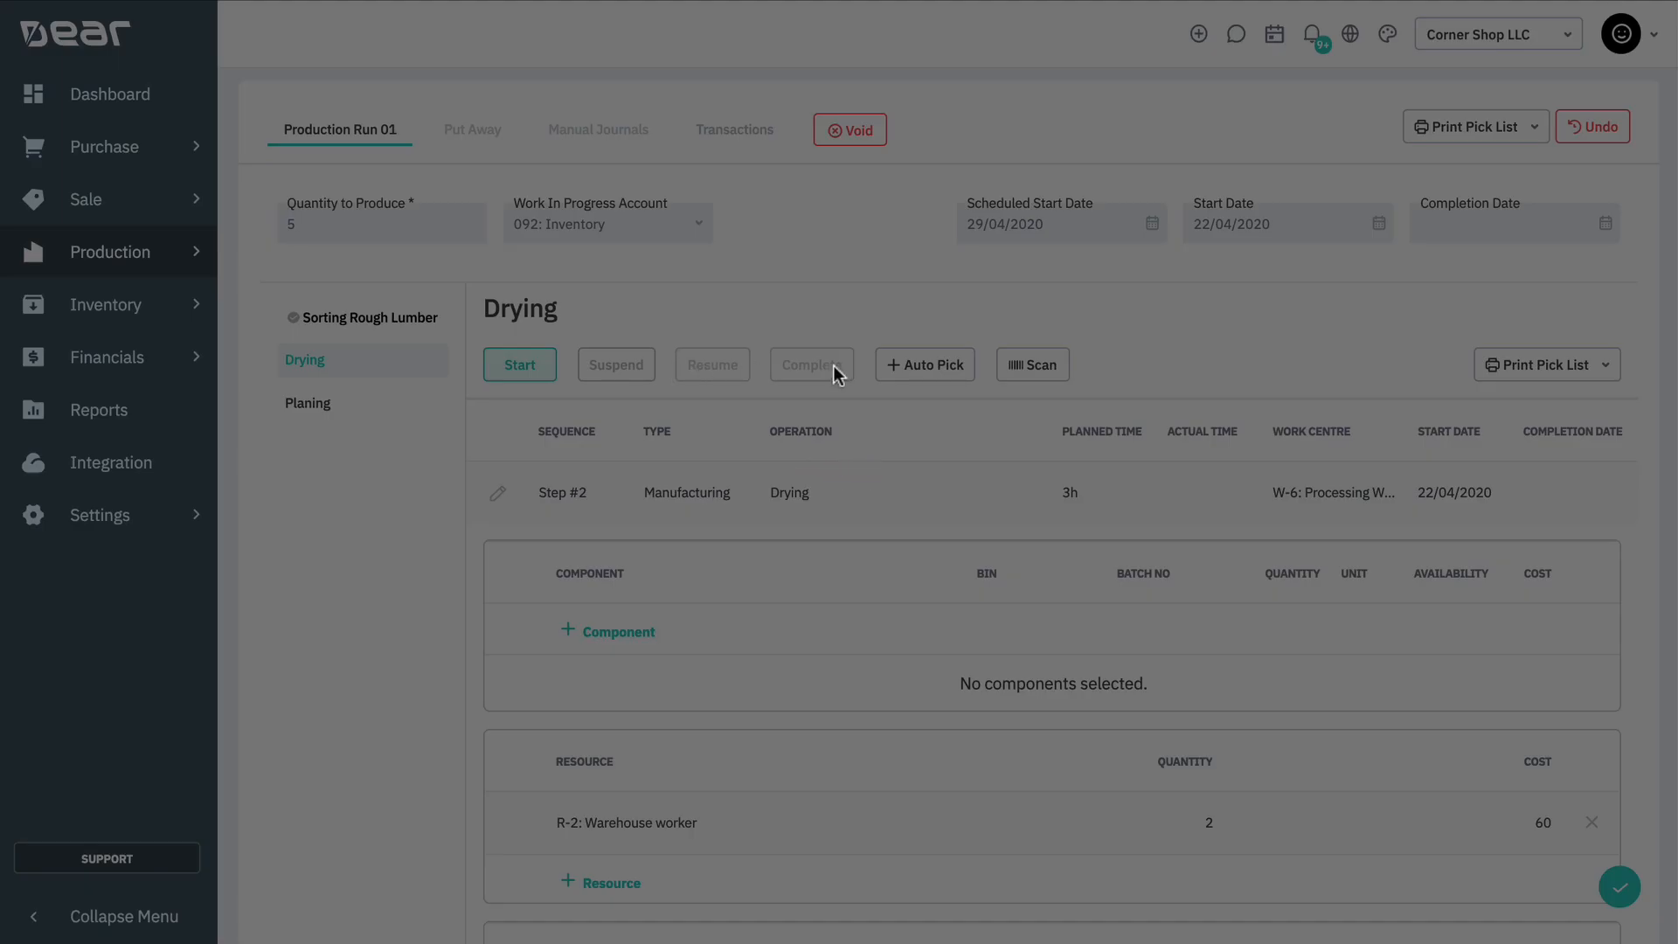
click(833, 367)
click(351, 402)
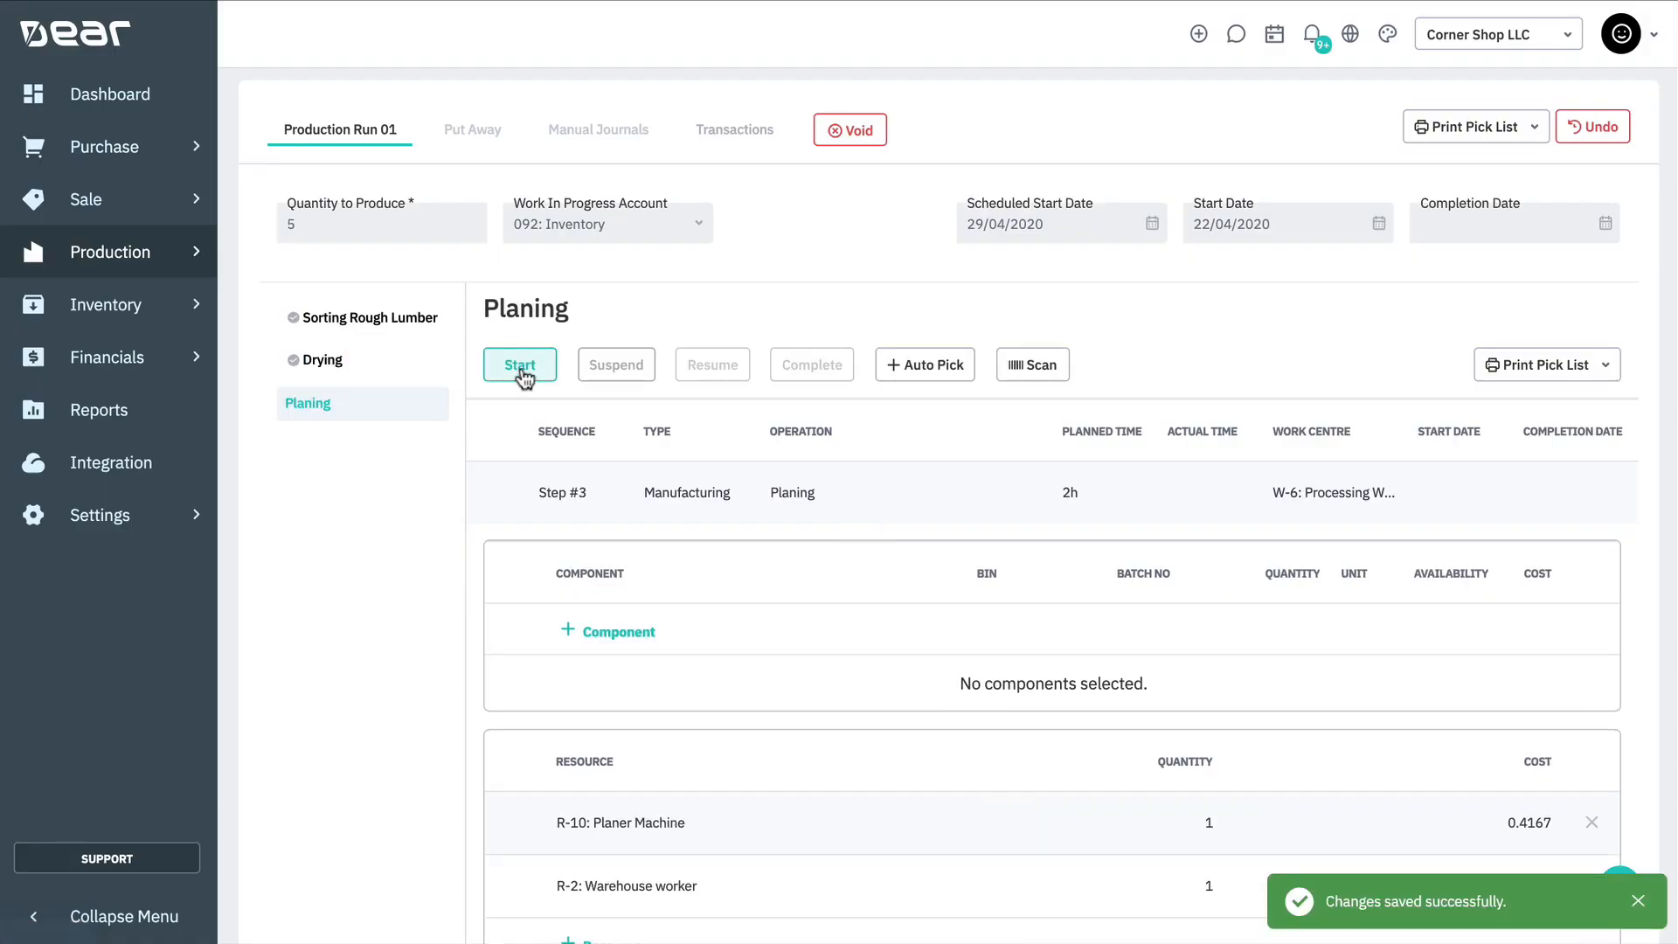
click(520, 370)
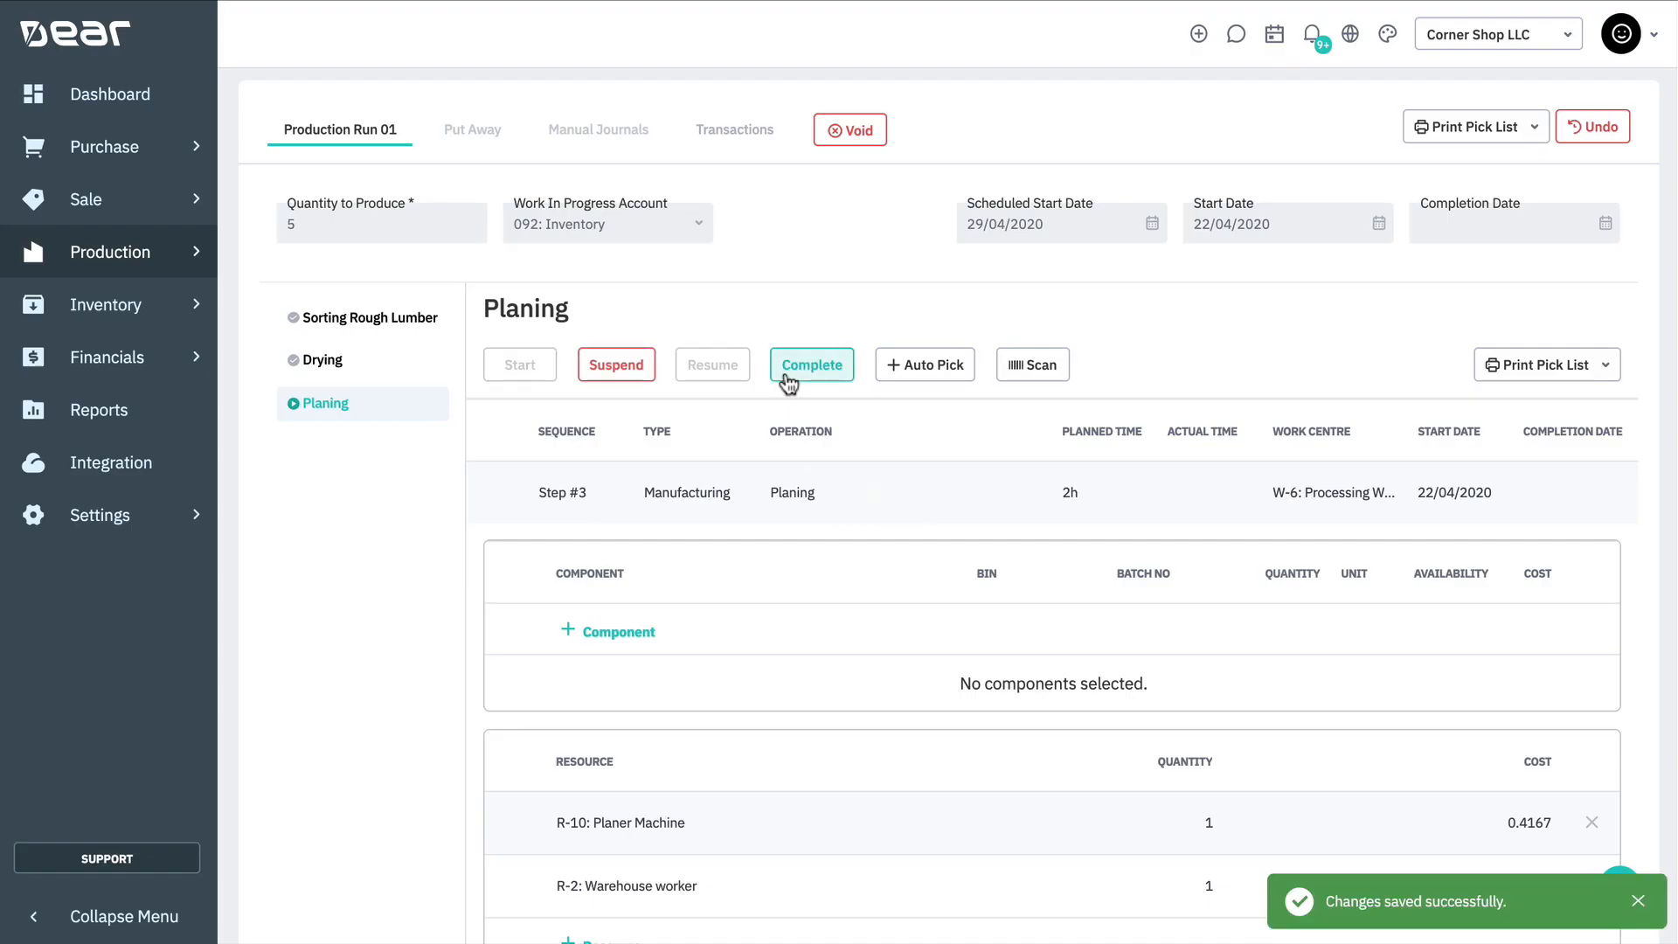
click(784, 371)
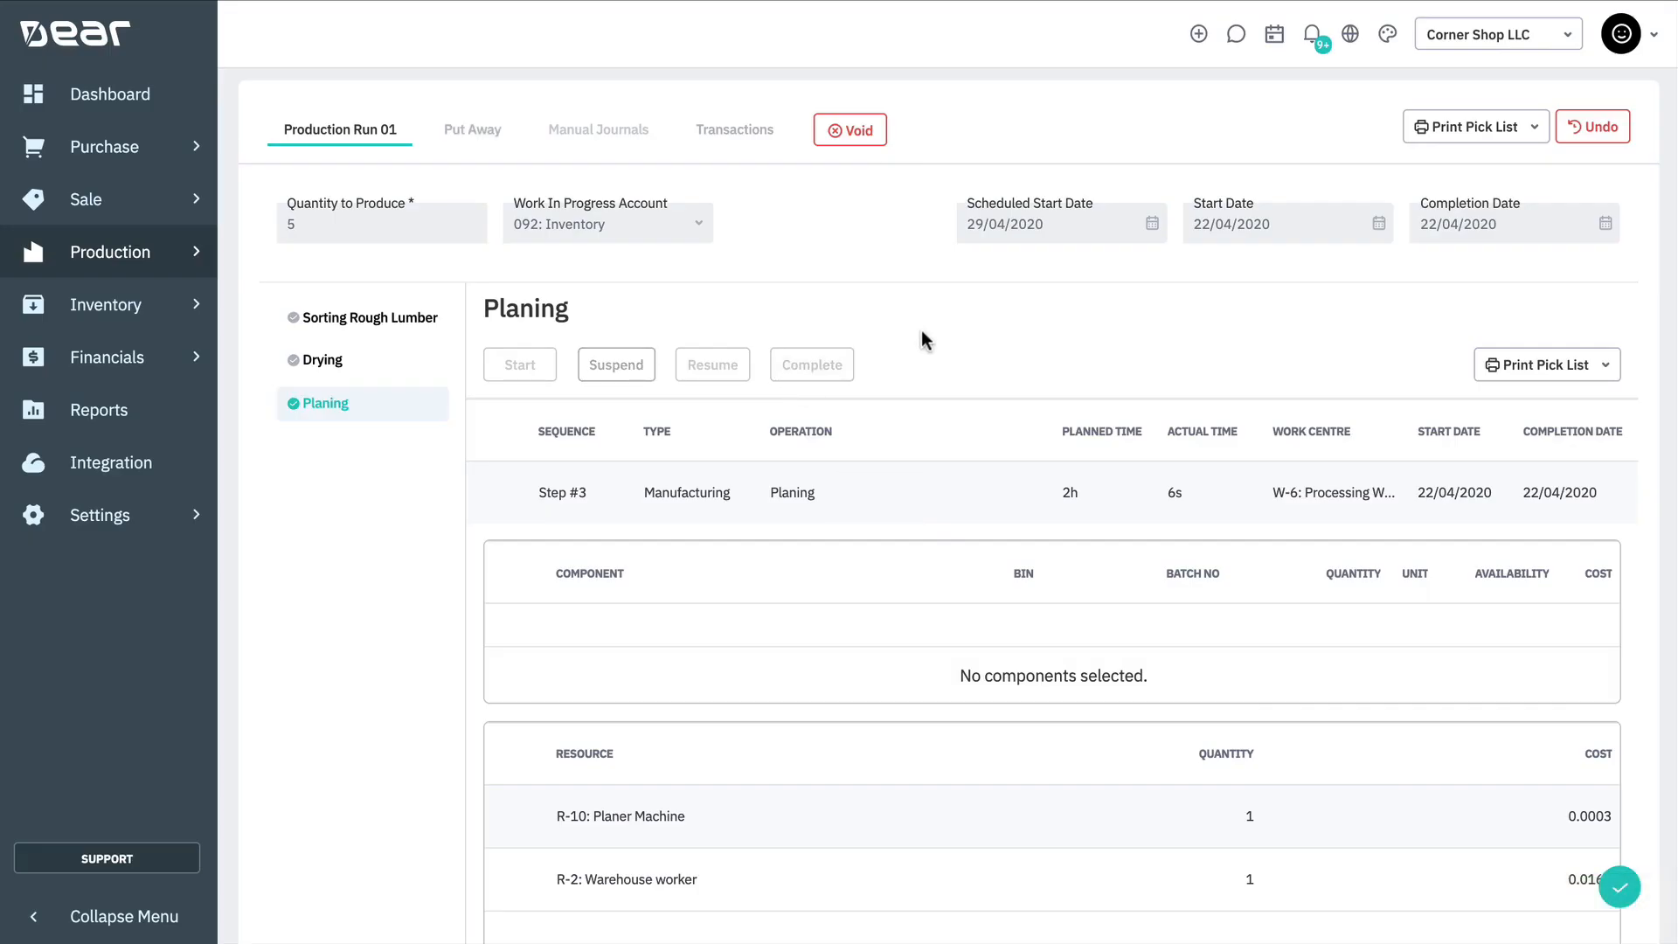
Set the put away date received of Production Run 01 to 22/04/2020 and copy the product lines from the production run.
scroll(924, 339, up, 10)
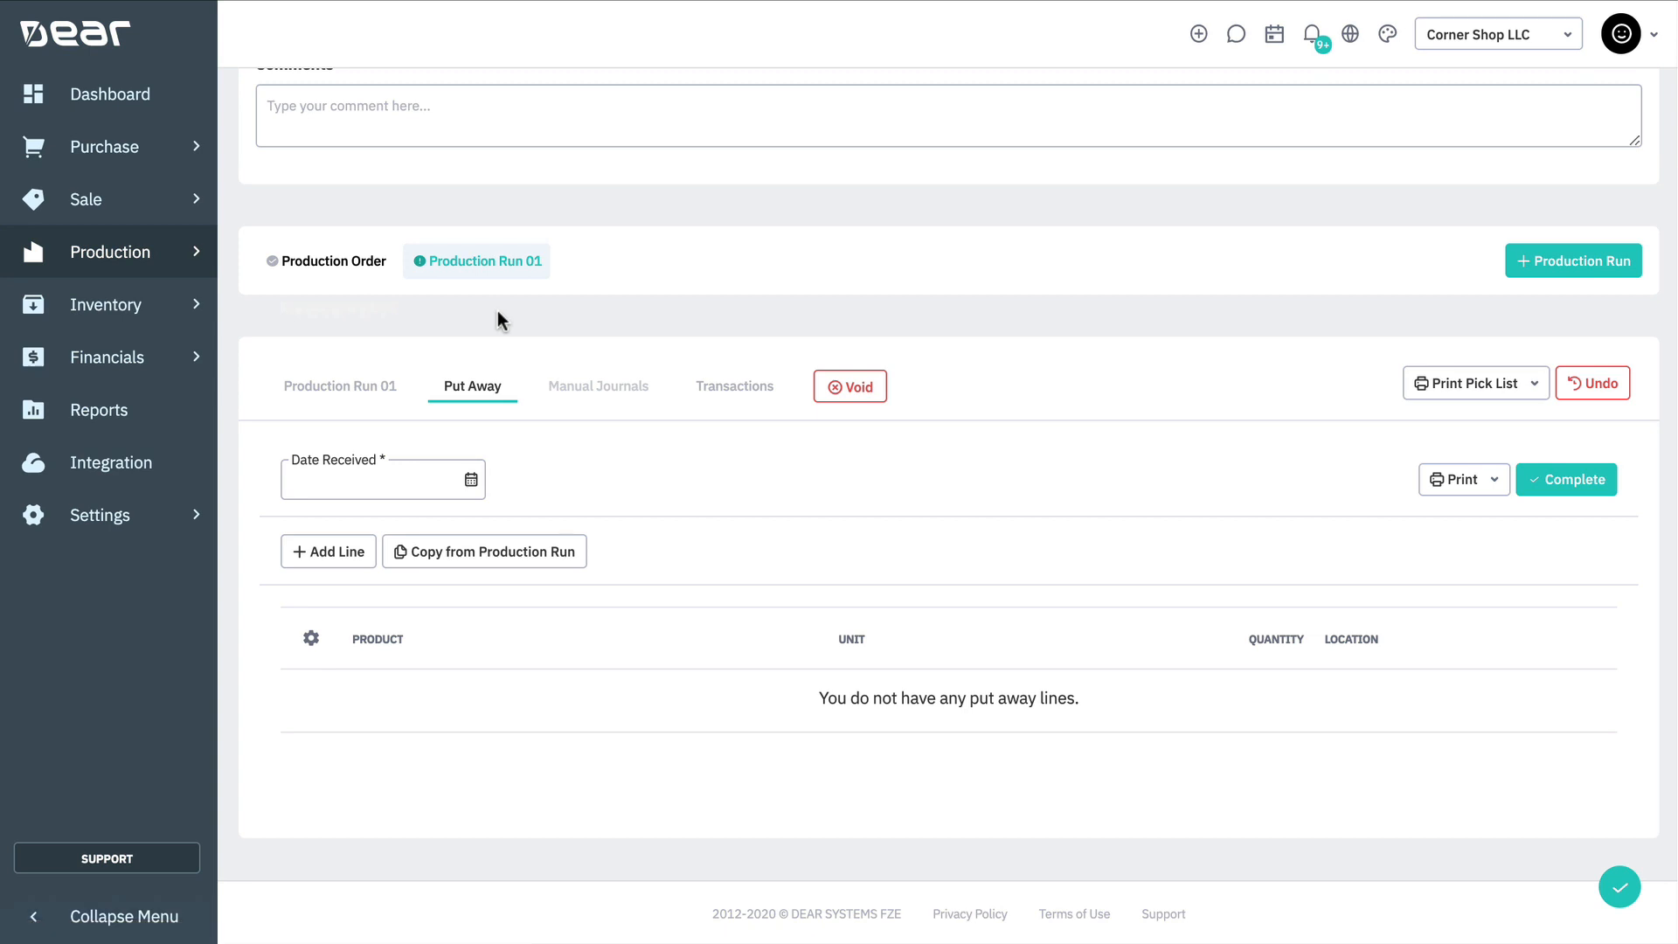
click(472, 481)
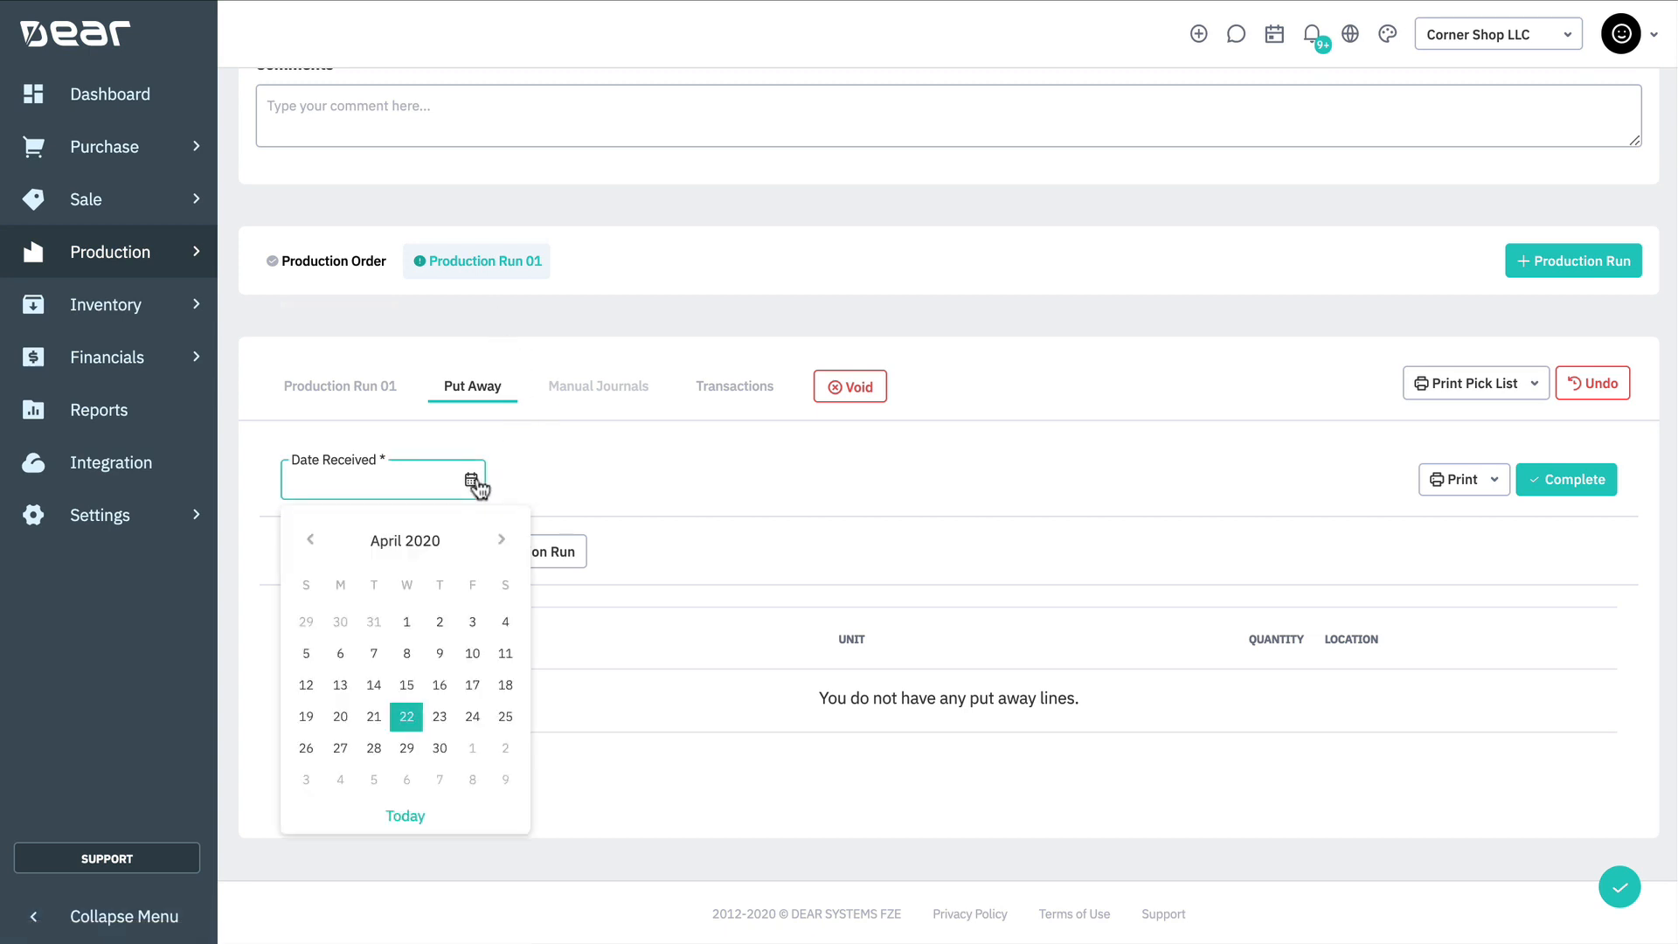
click(427, 816)
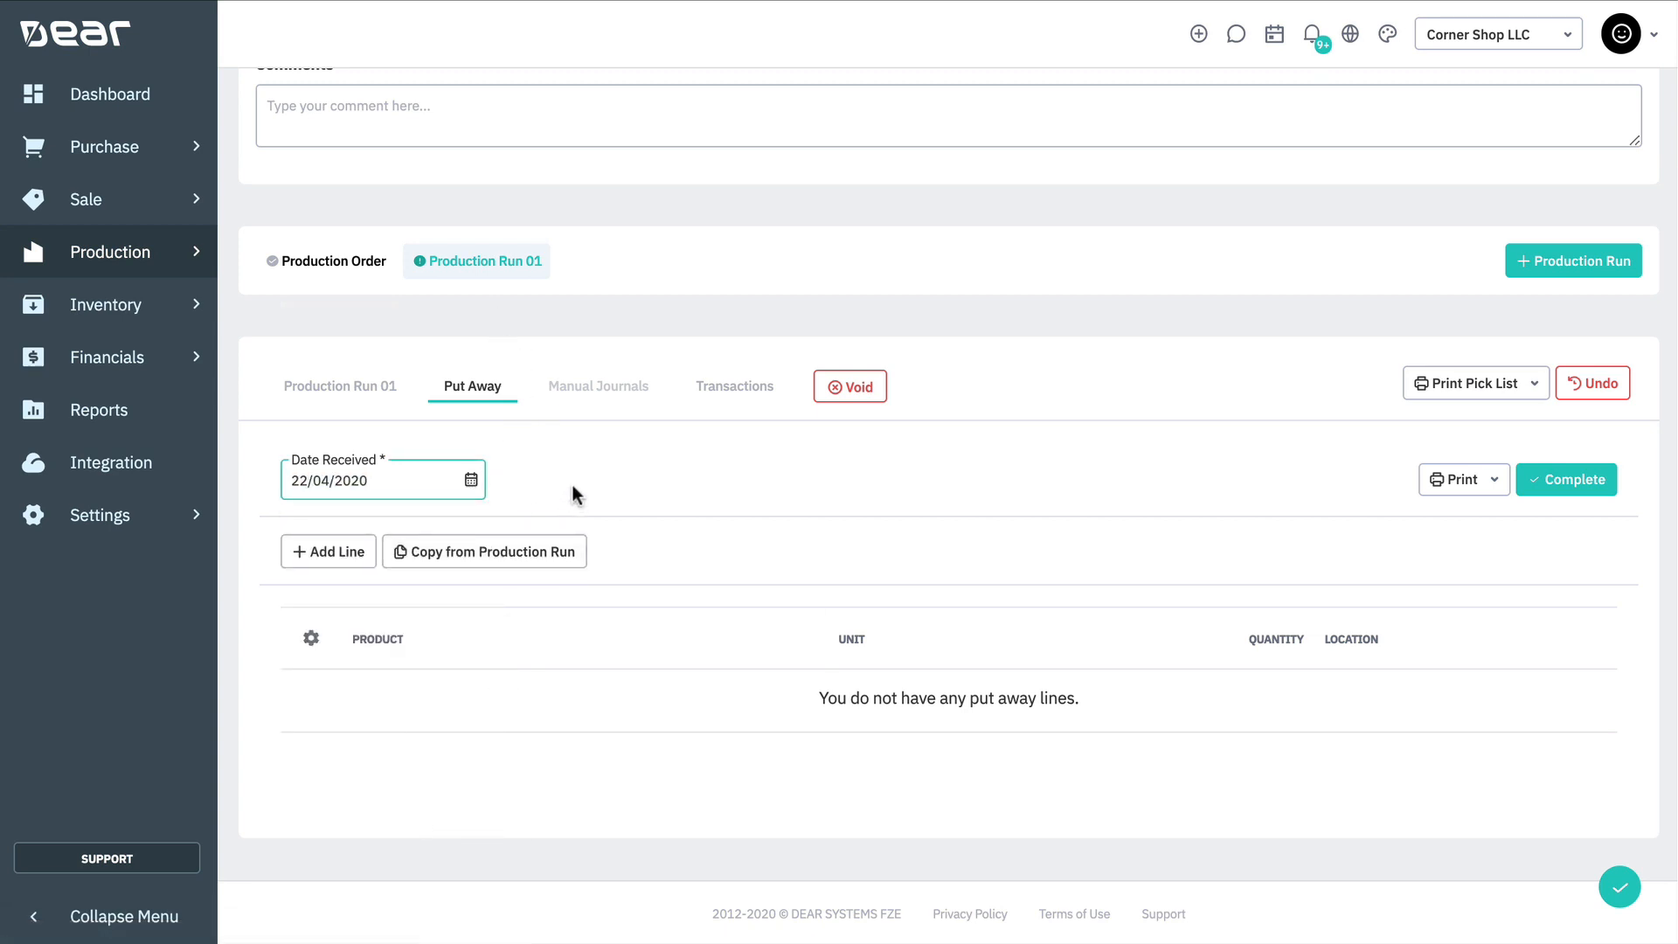
click(554, 550)
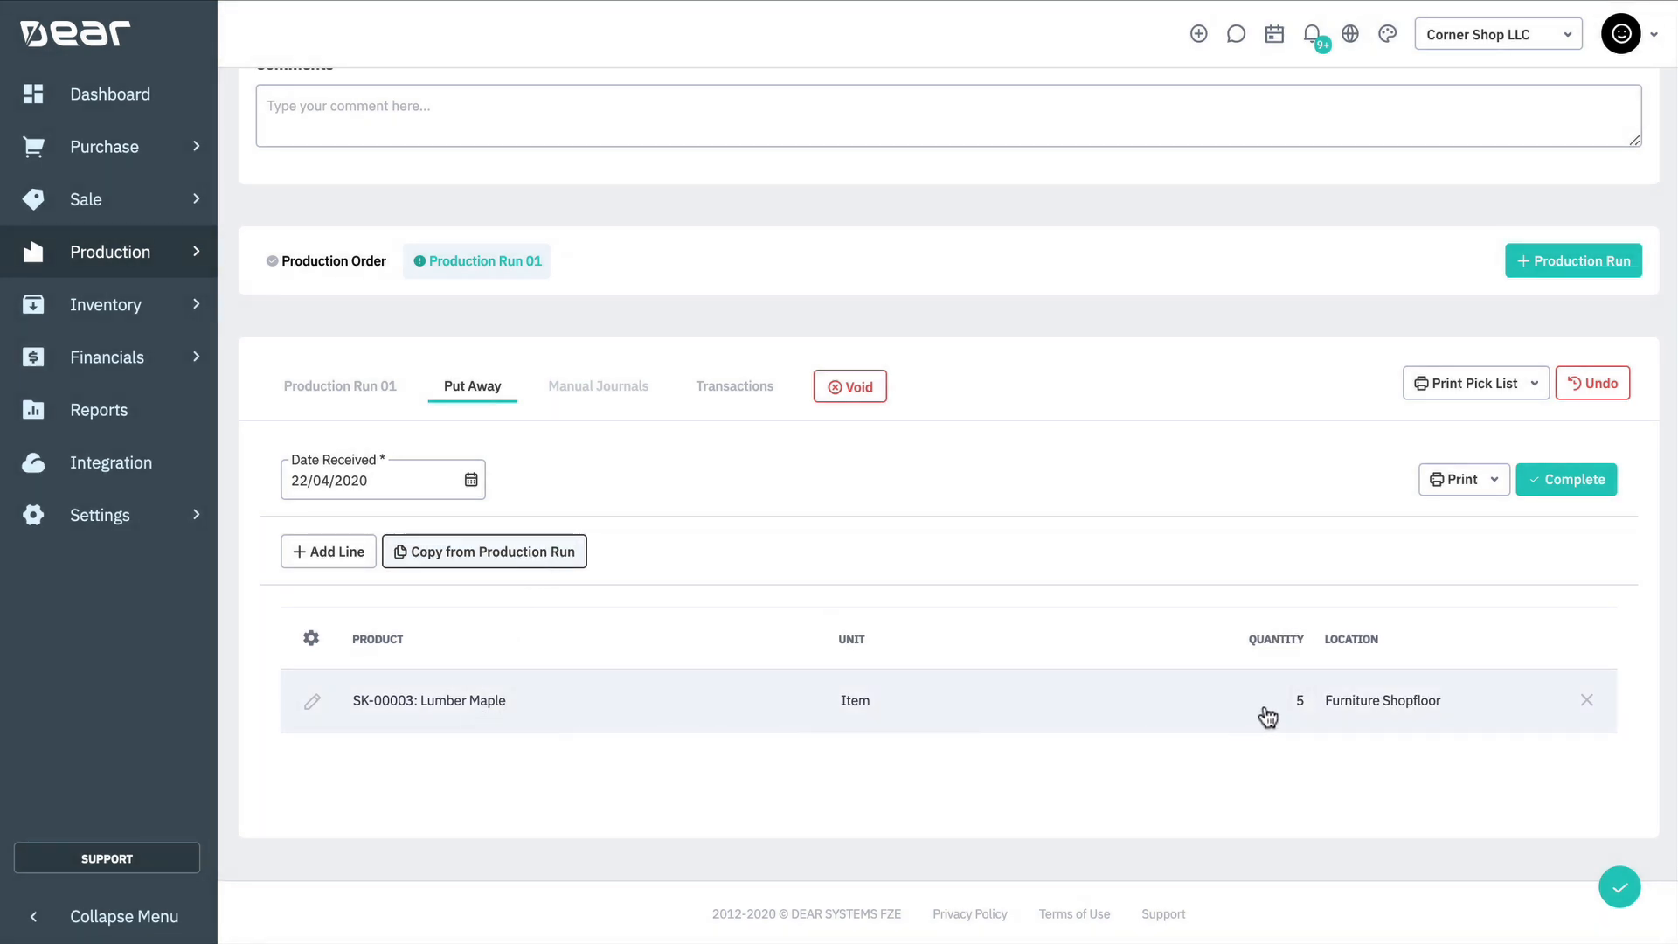
Set the SK-00003: Lumber Maple put away quantity to 4 and complete the put away despite the quantity difference.
click(1292, 709)
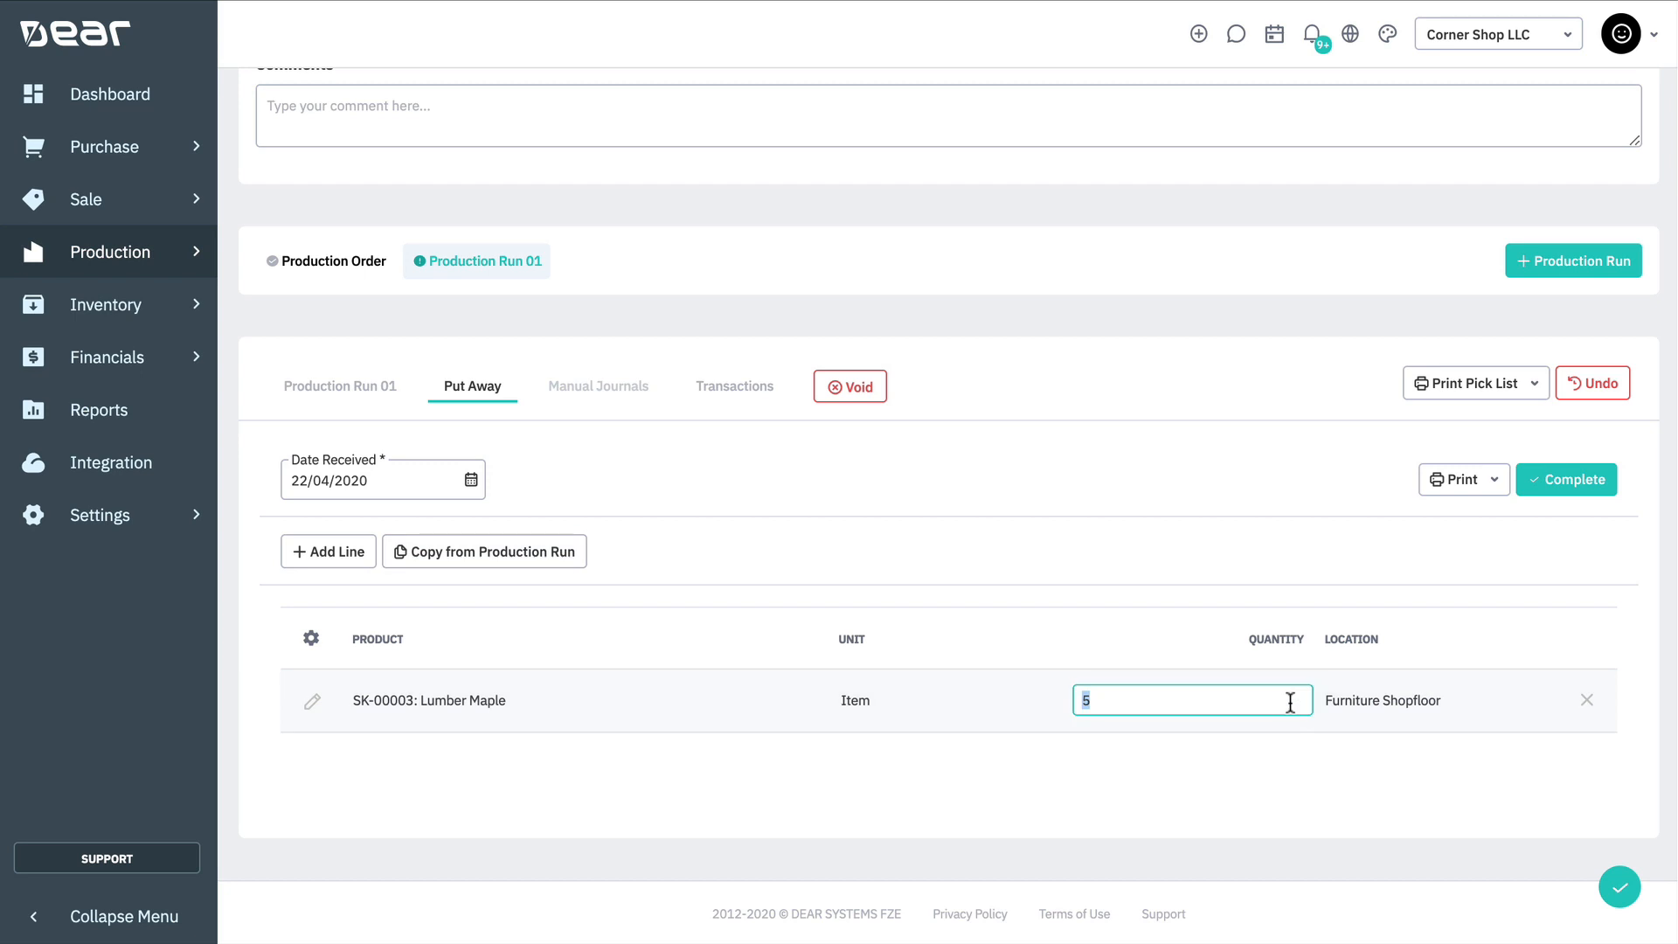
text(4)
key(Return)
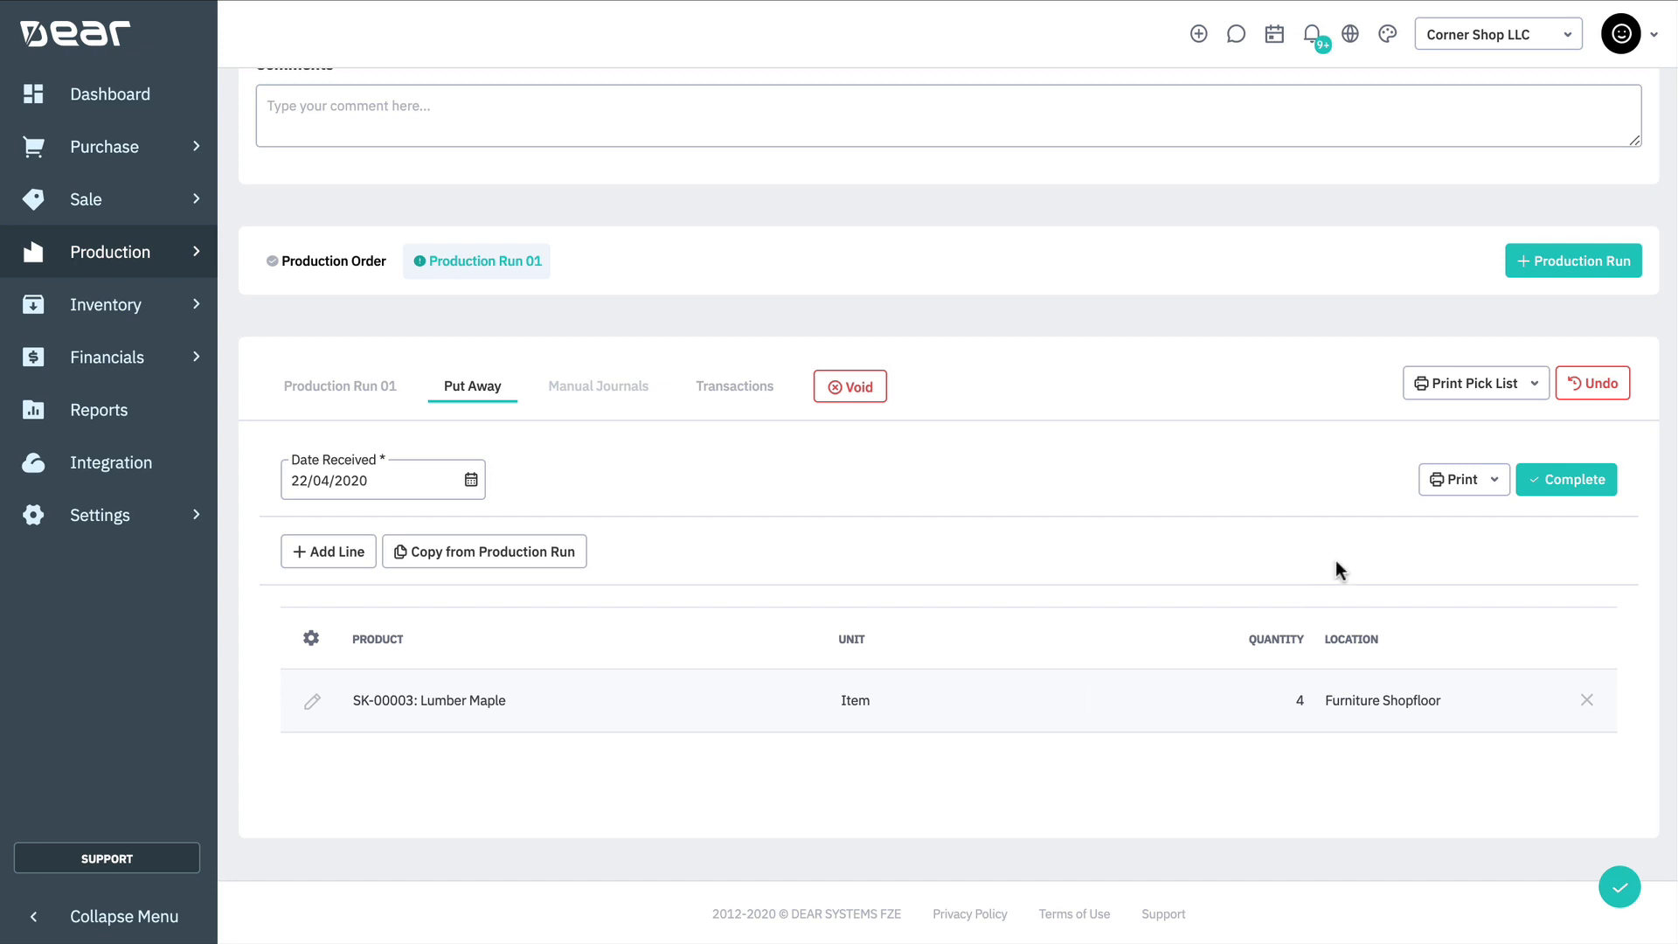
click(1533, 483)
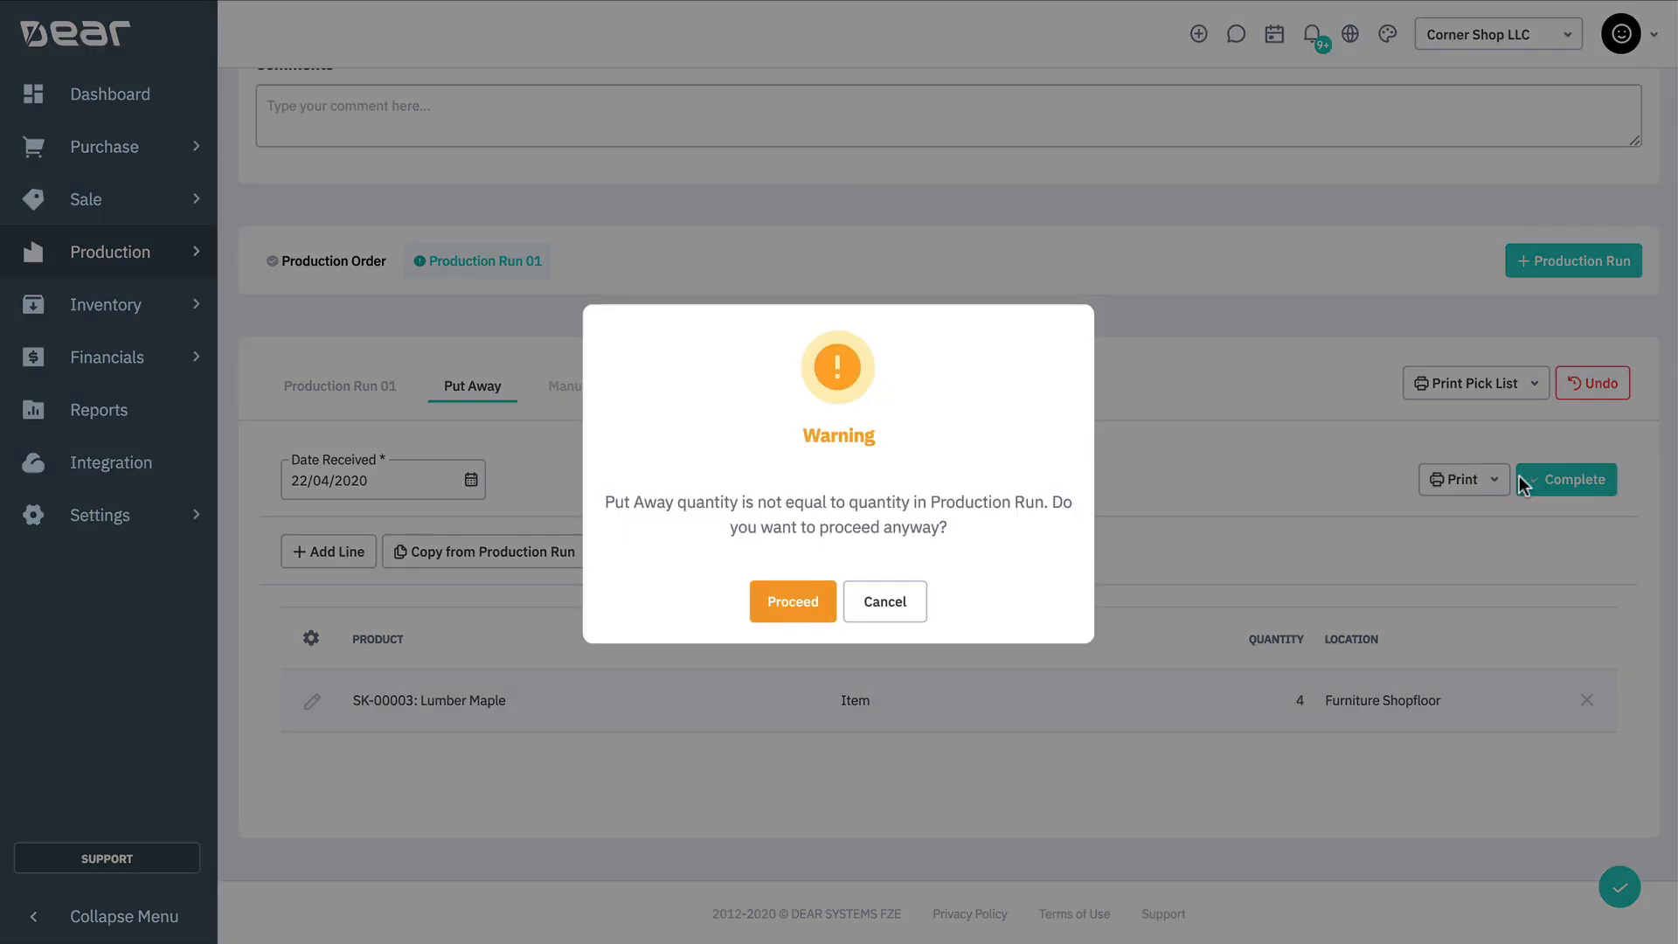
click(793, 601)
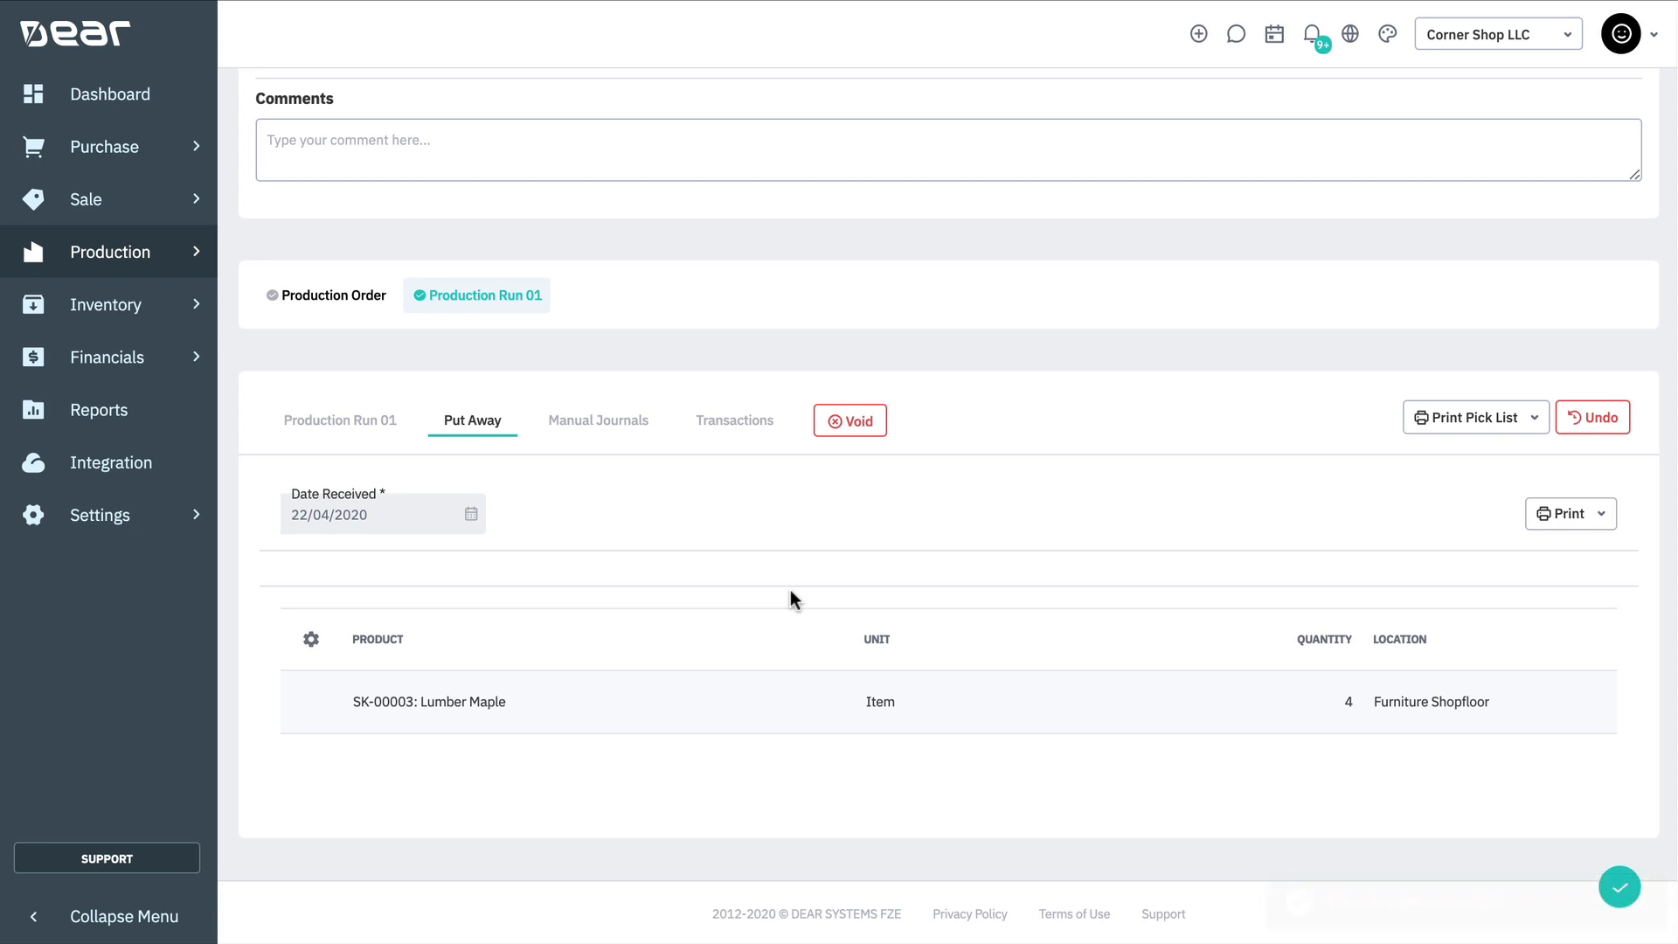
Add a manual journal to Production Run 01 debiting 092: Inventory and crediting 093: Inventory Discrepancy for an amount of 50.00.
click(599, 423)
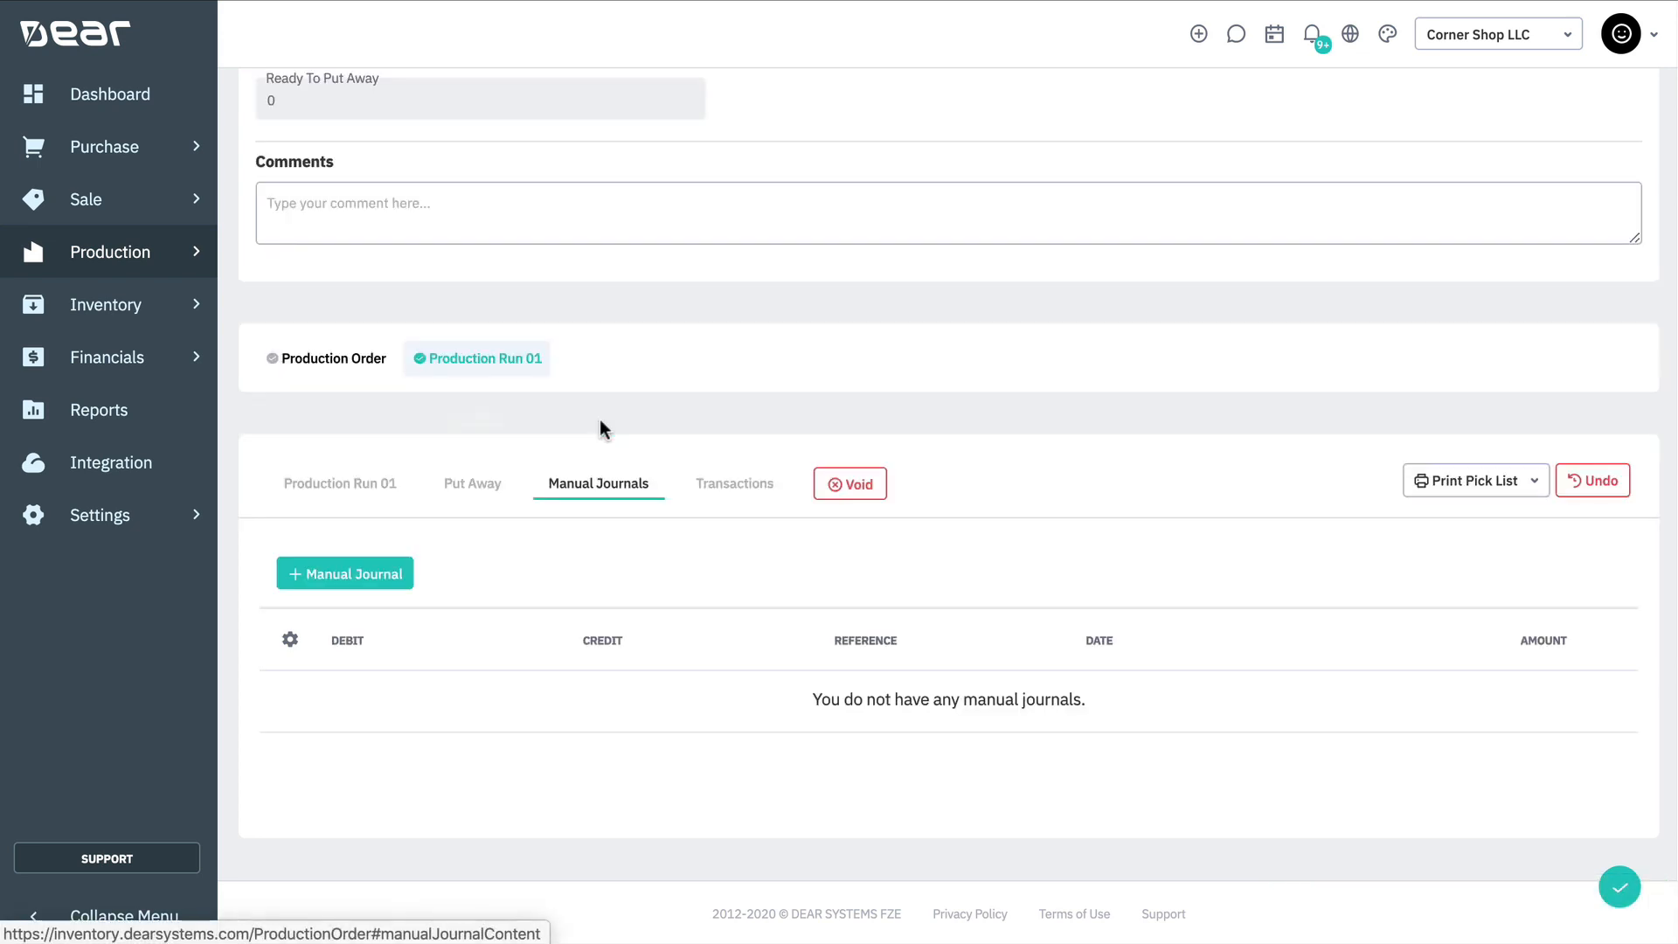
click(397, 575)
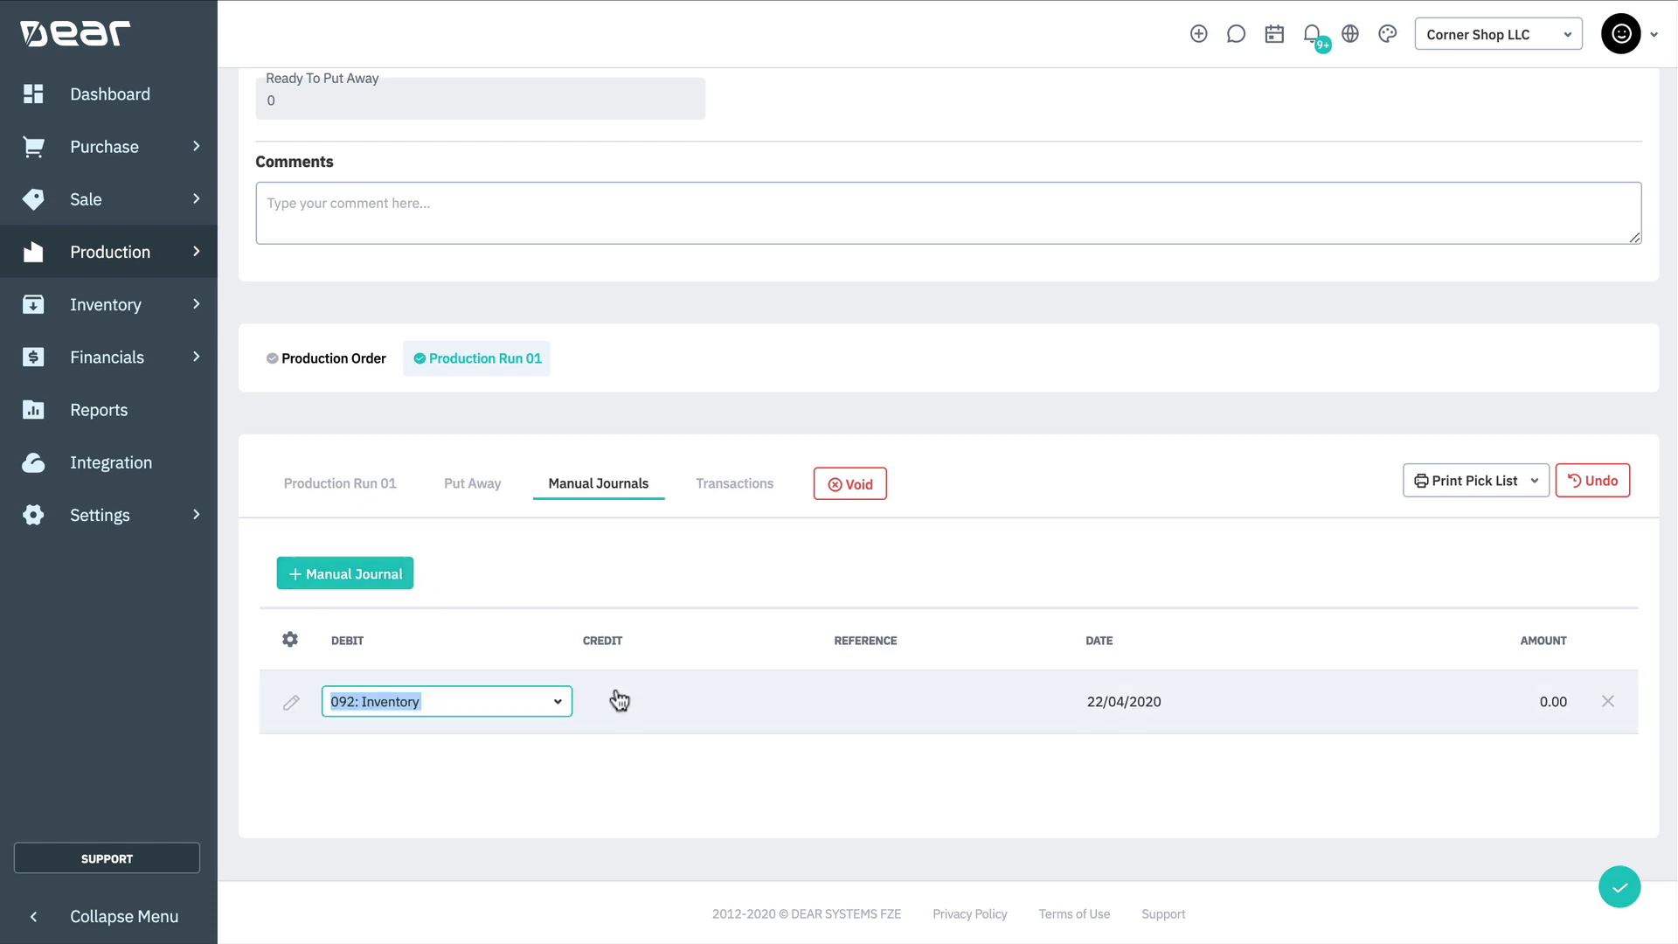
click(770, 692)
click(808, 702)
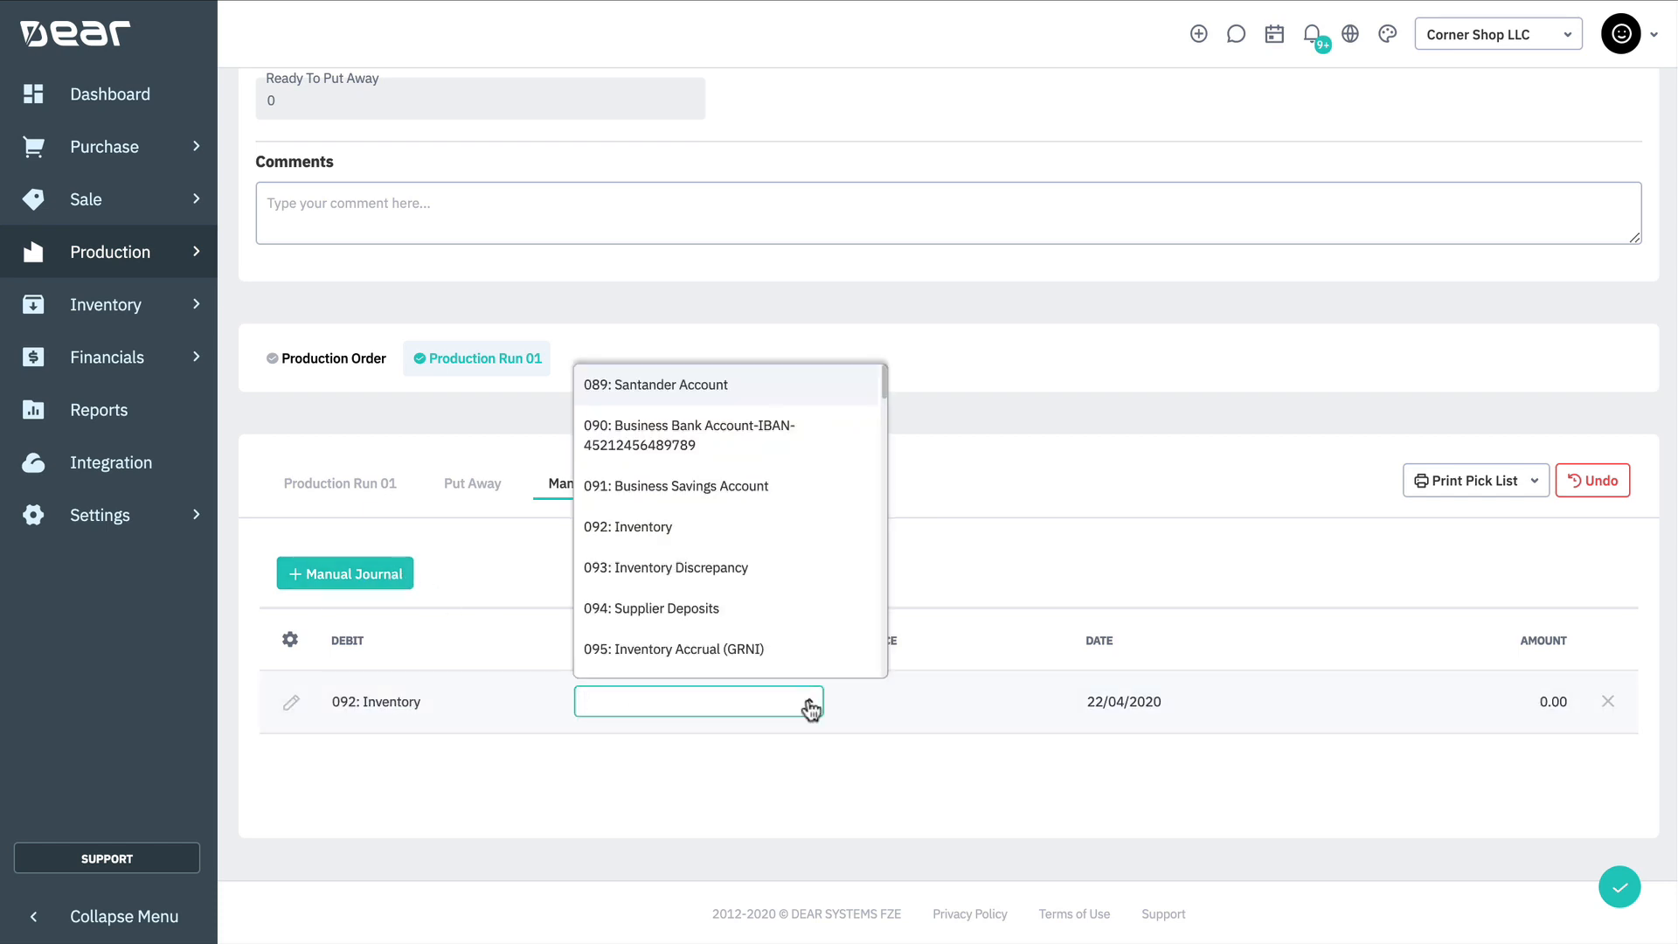
click(760, 569)
click(1553, 706)
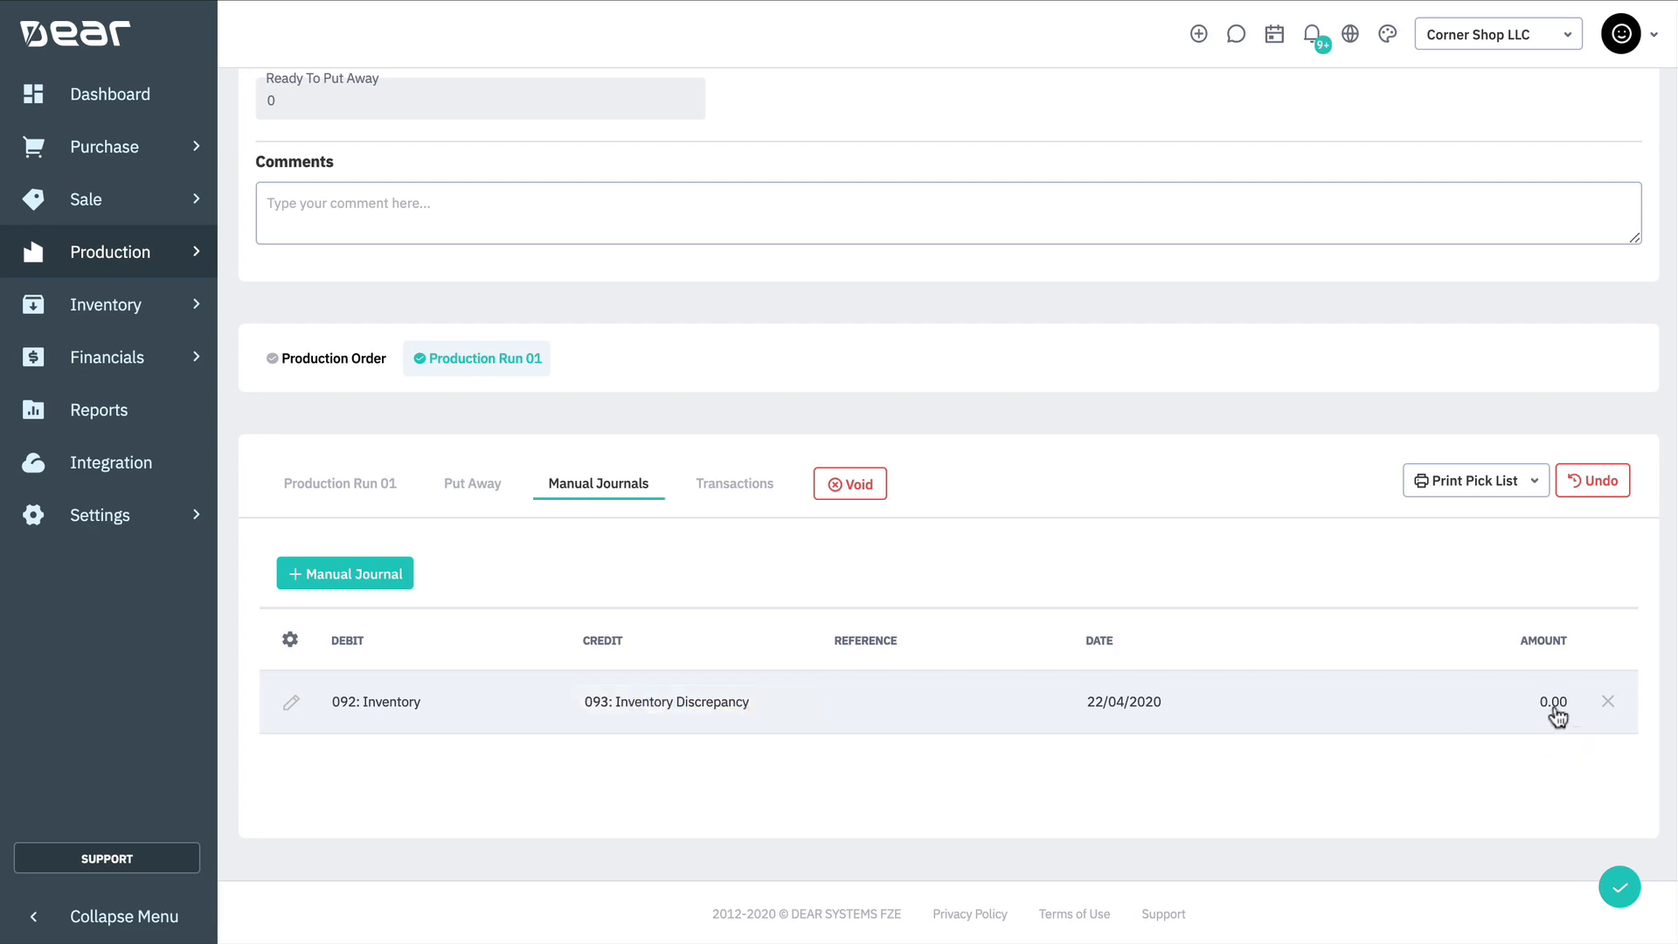
text(5)
click(1470, 772)
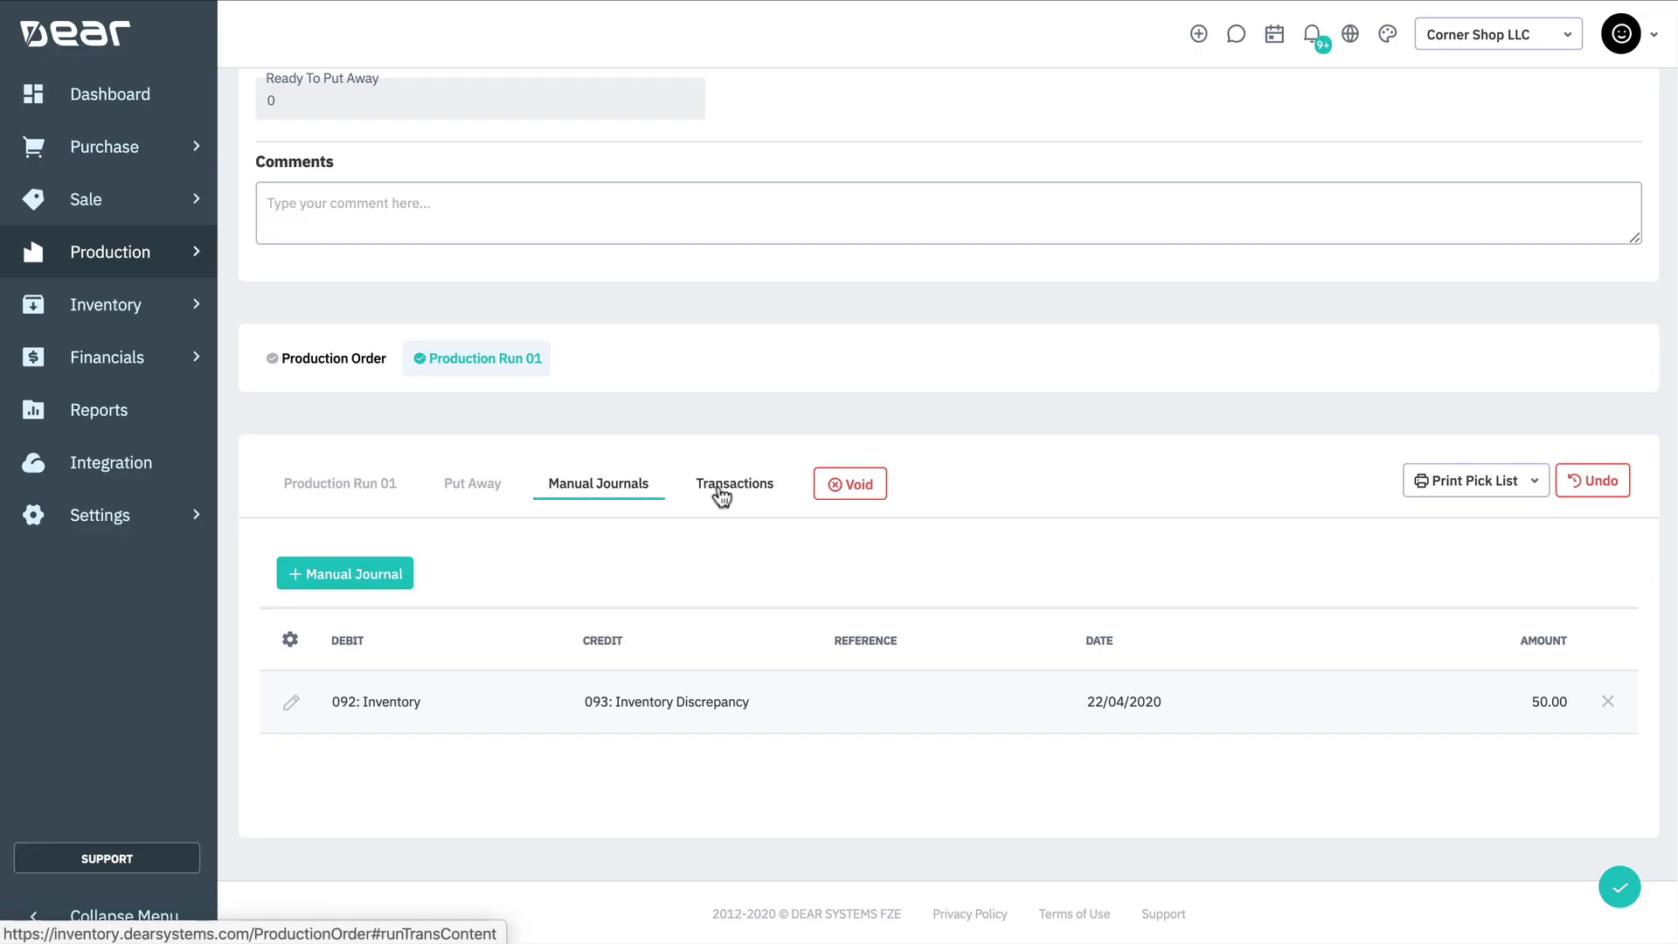
Review the transactions of Production Run 01 and display the print options of the production order.
click(719, 488)
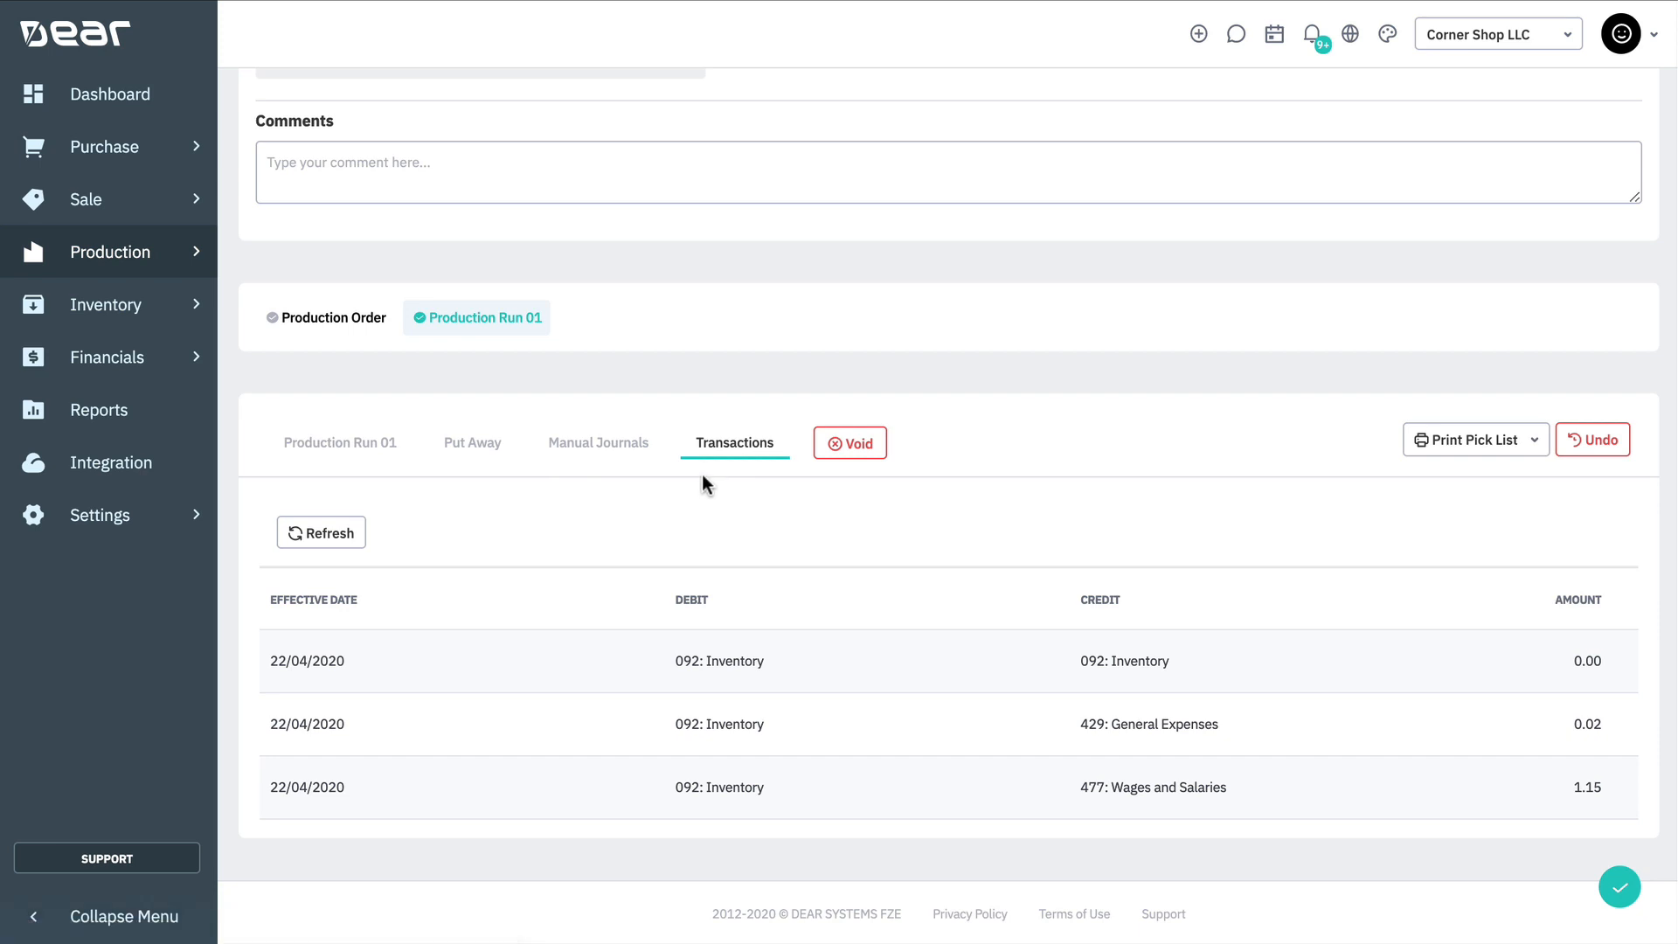
scroll(702, 481, up, 8)
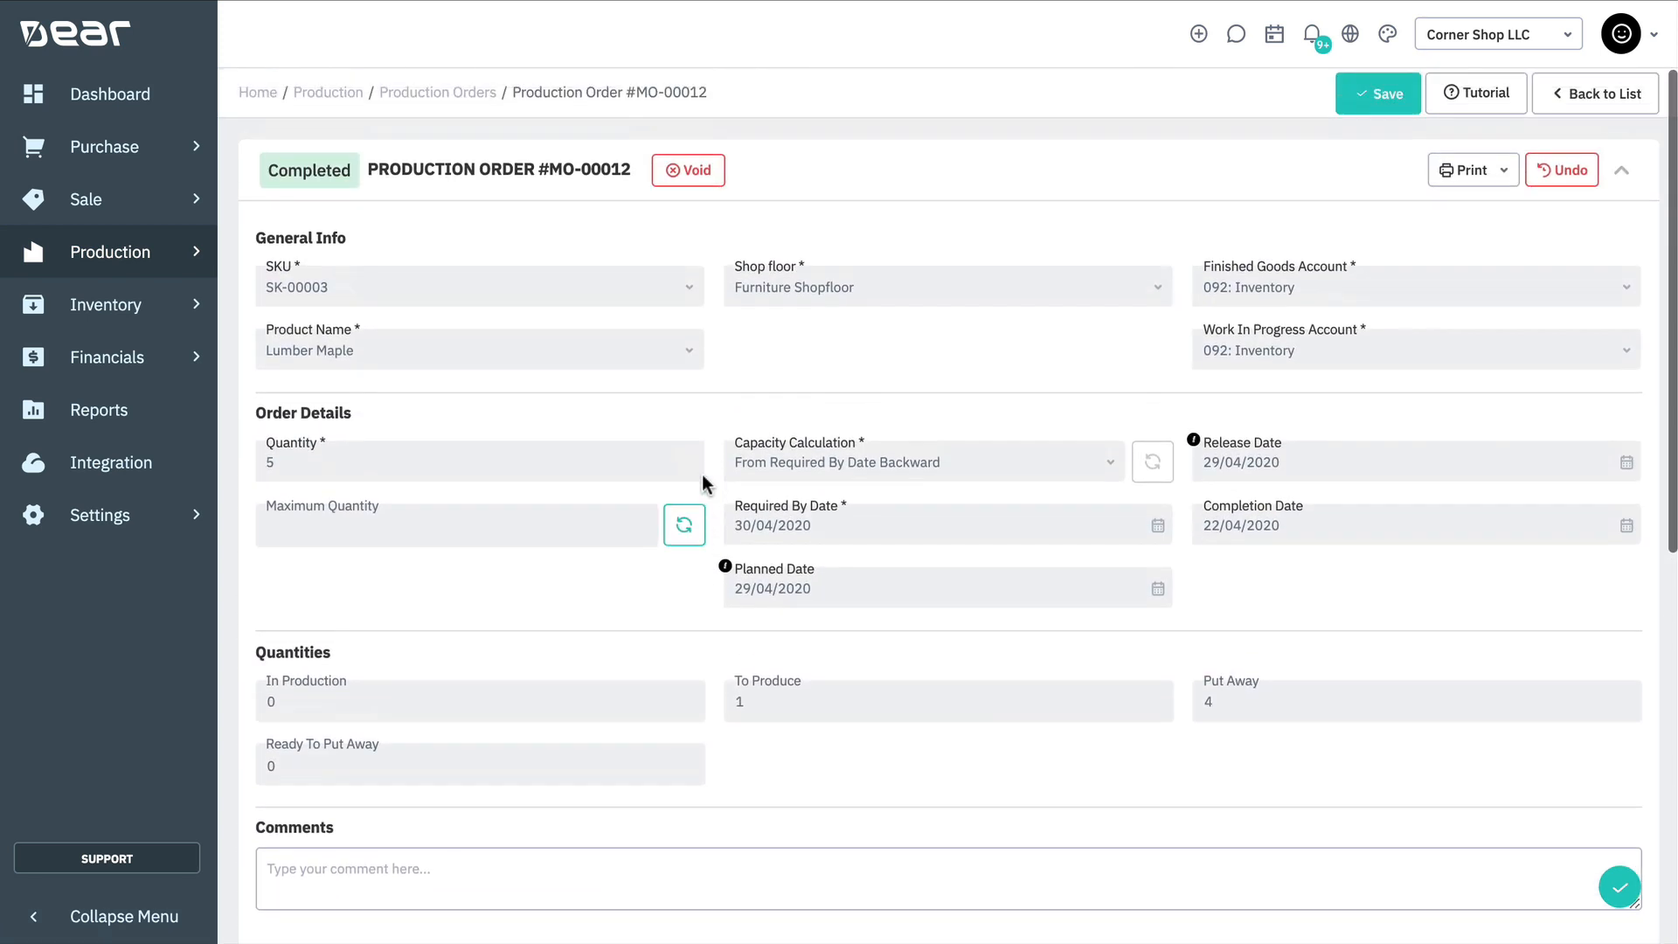
click(1499, 178)
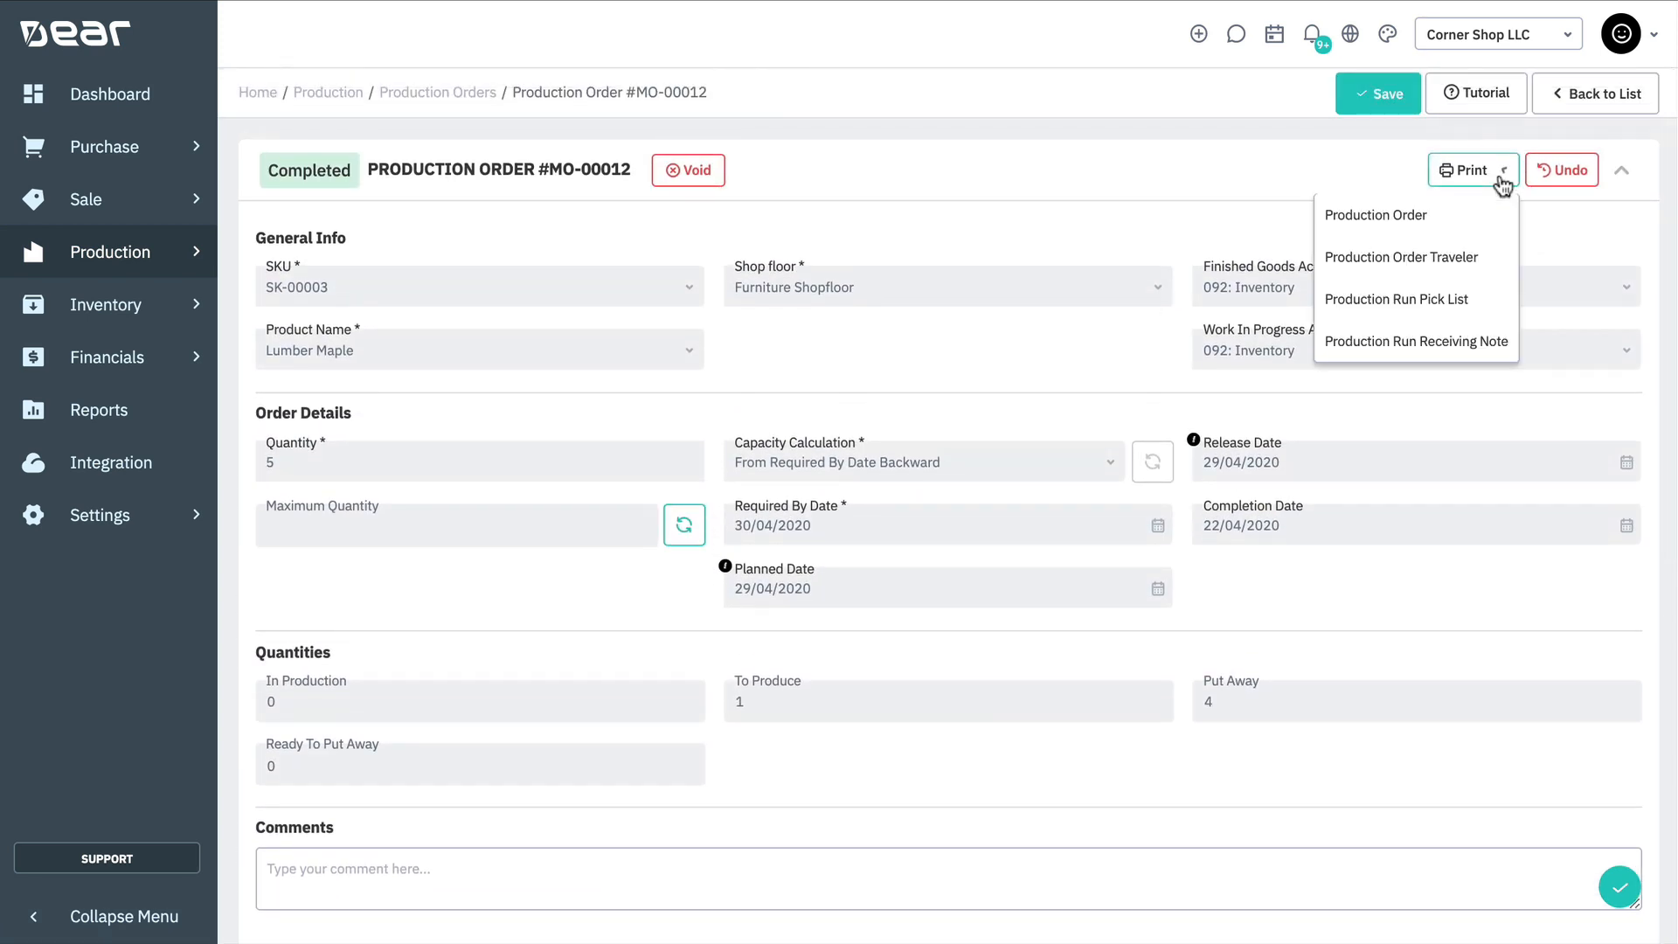